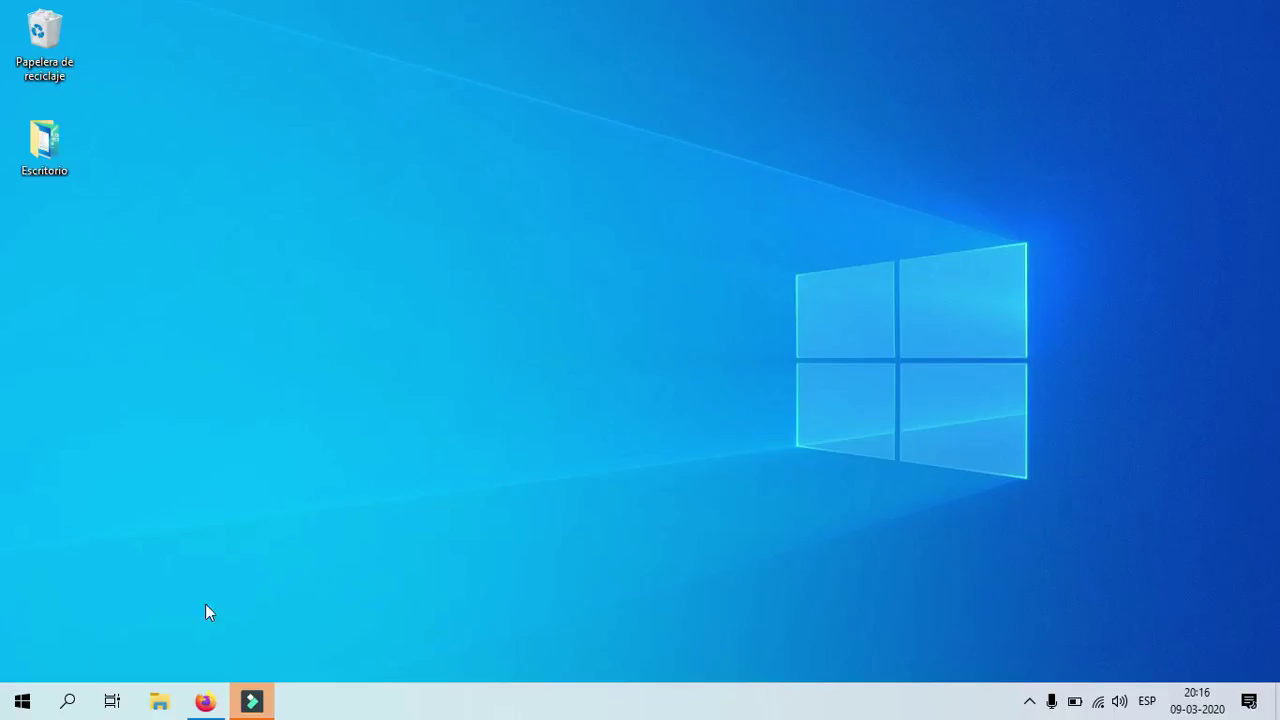
# Step: Search Google for treesize in the browser and open JAM Software's TreeSize Free page
pyautogui.click(205, 701)
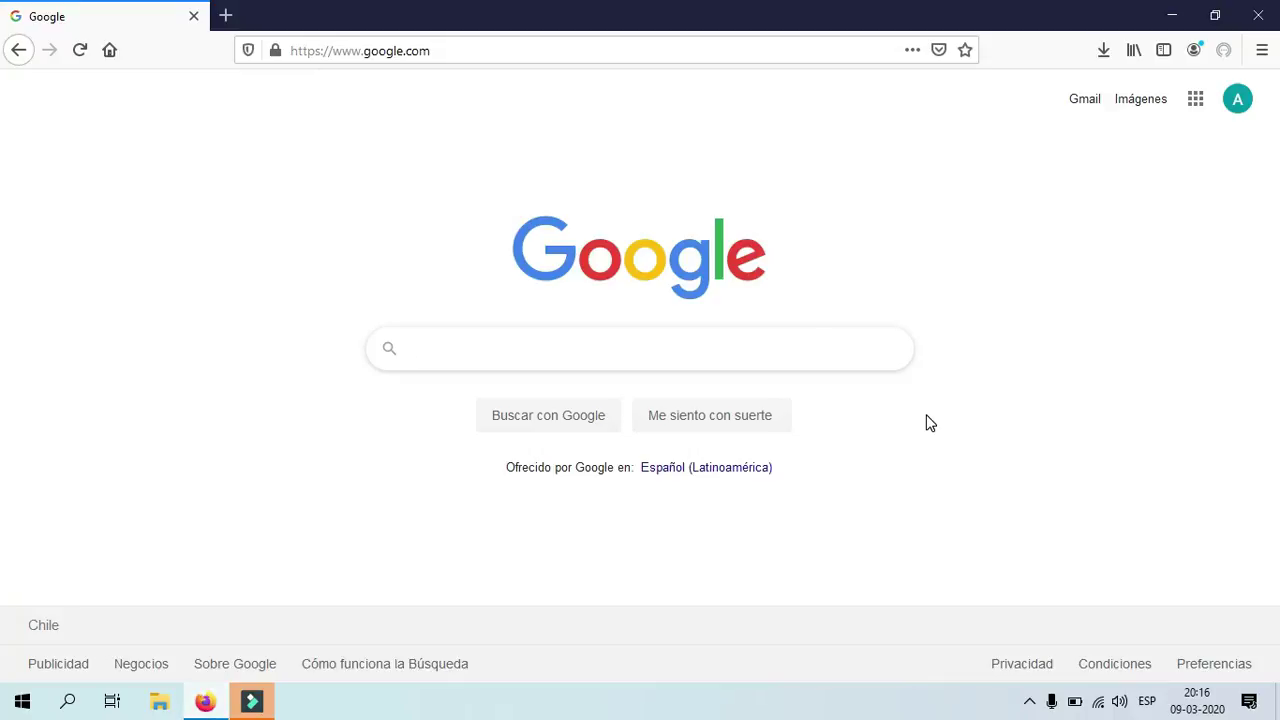
pyautogui.click(637, 352)
pyautogui.write('TREES')
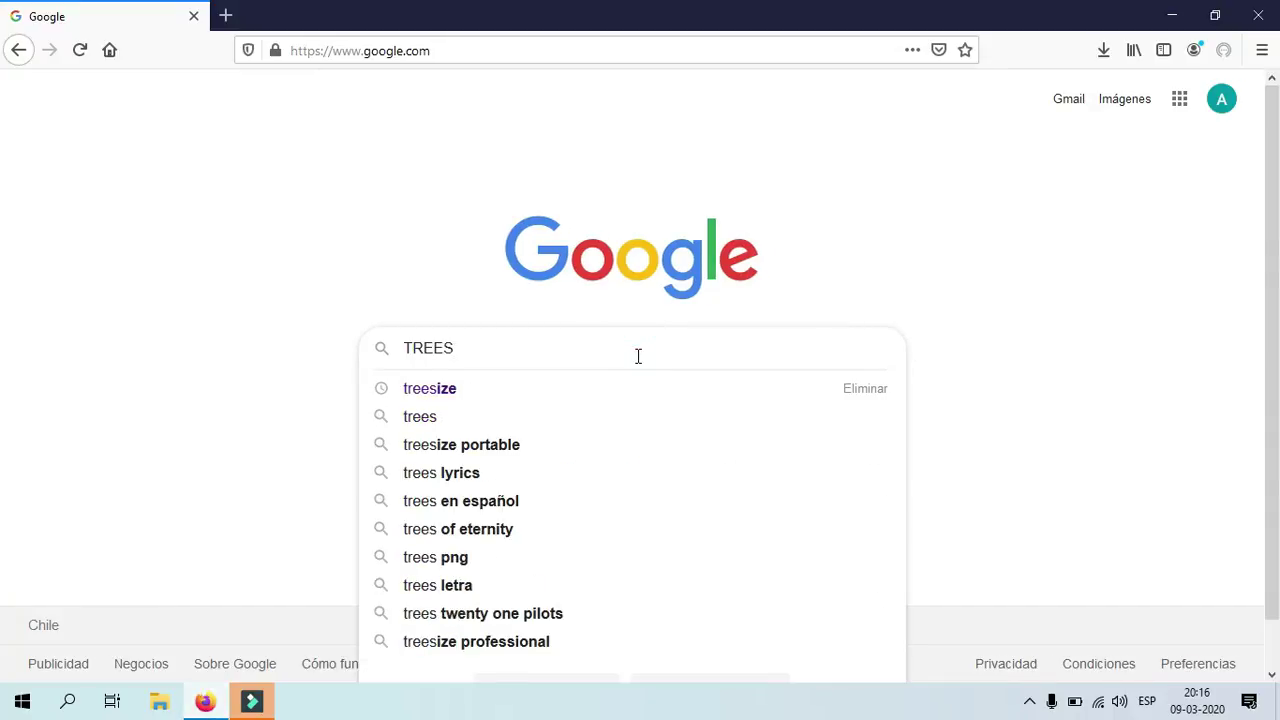
pyautogui.press('Down')
pyautogui.press('Return')
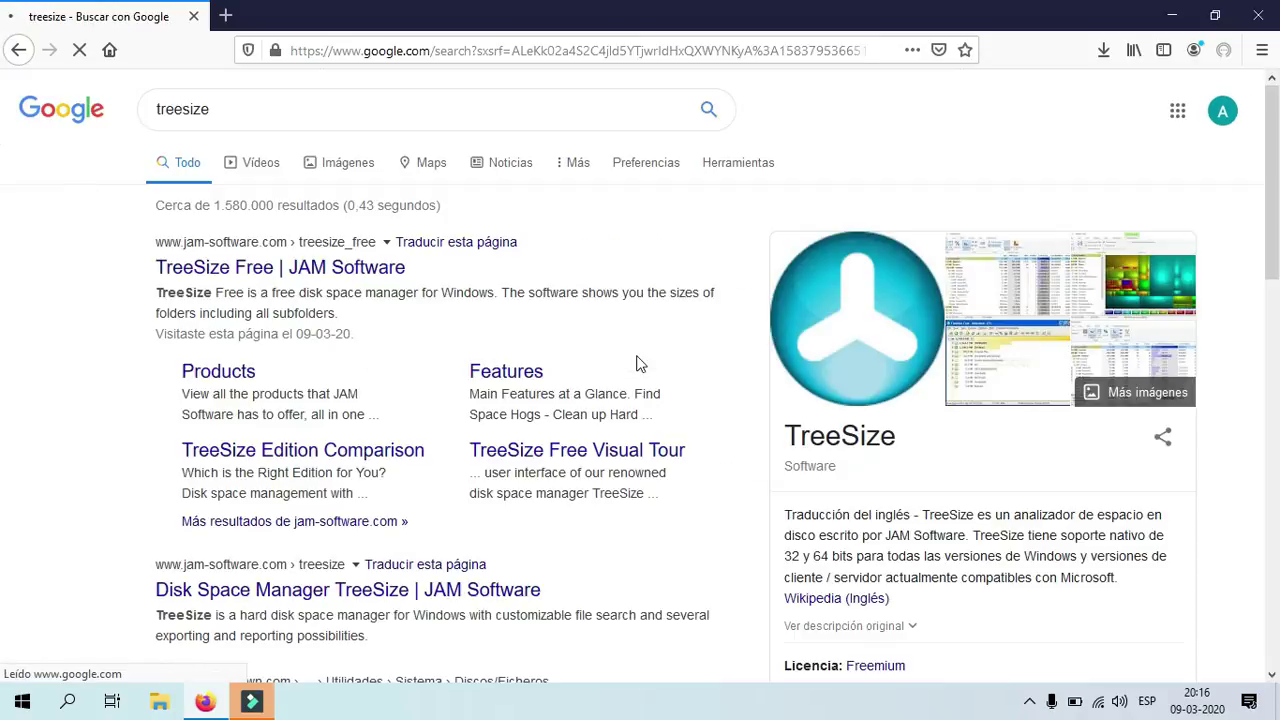
pyautogui.click(357, 276)
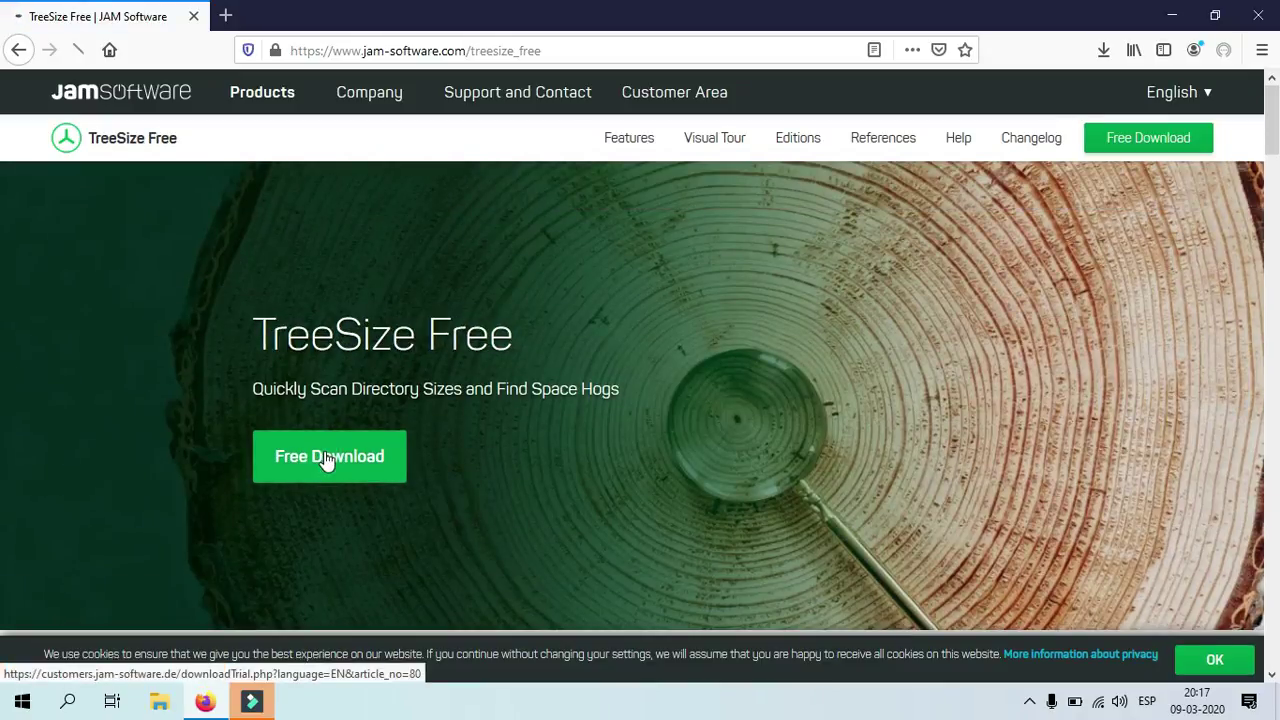
# Step: Download TreeSizeFreeSetup.exe (with Installer) from the North America region and save the file
pyautogui.click(327, 458)
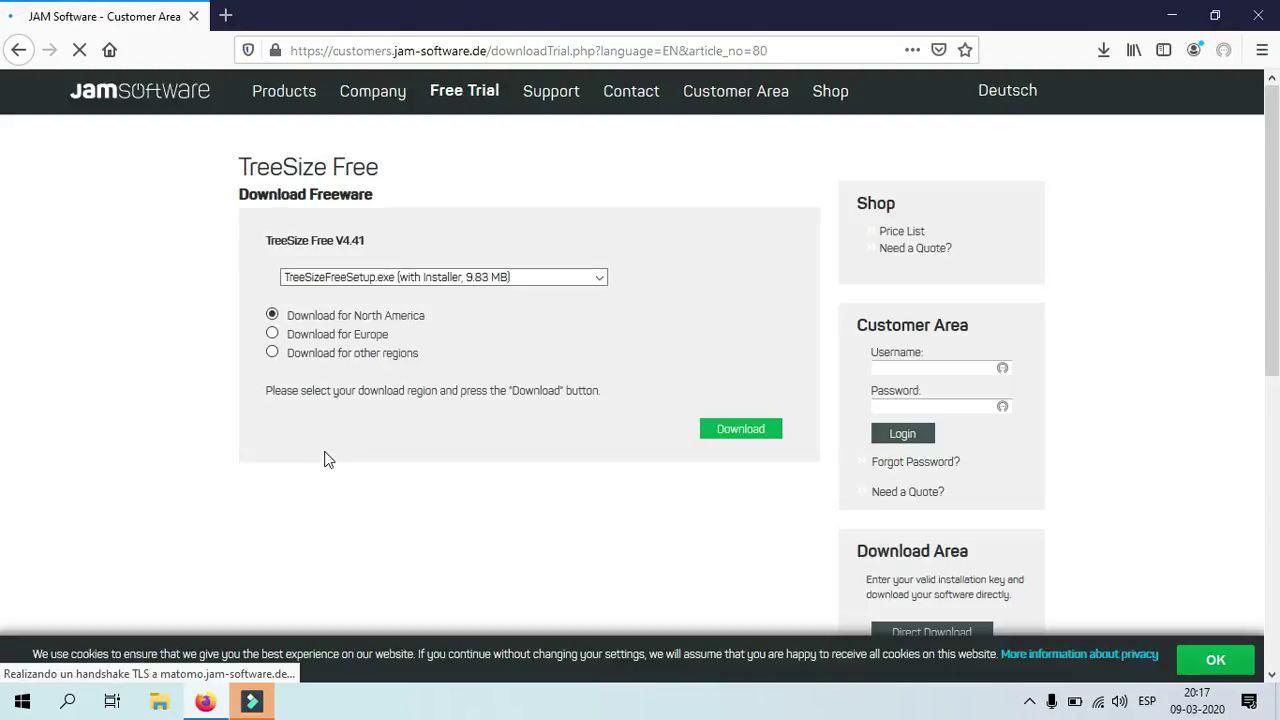
pyautogui.click(546, 278)
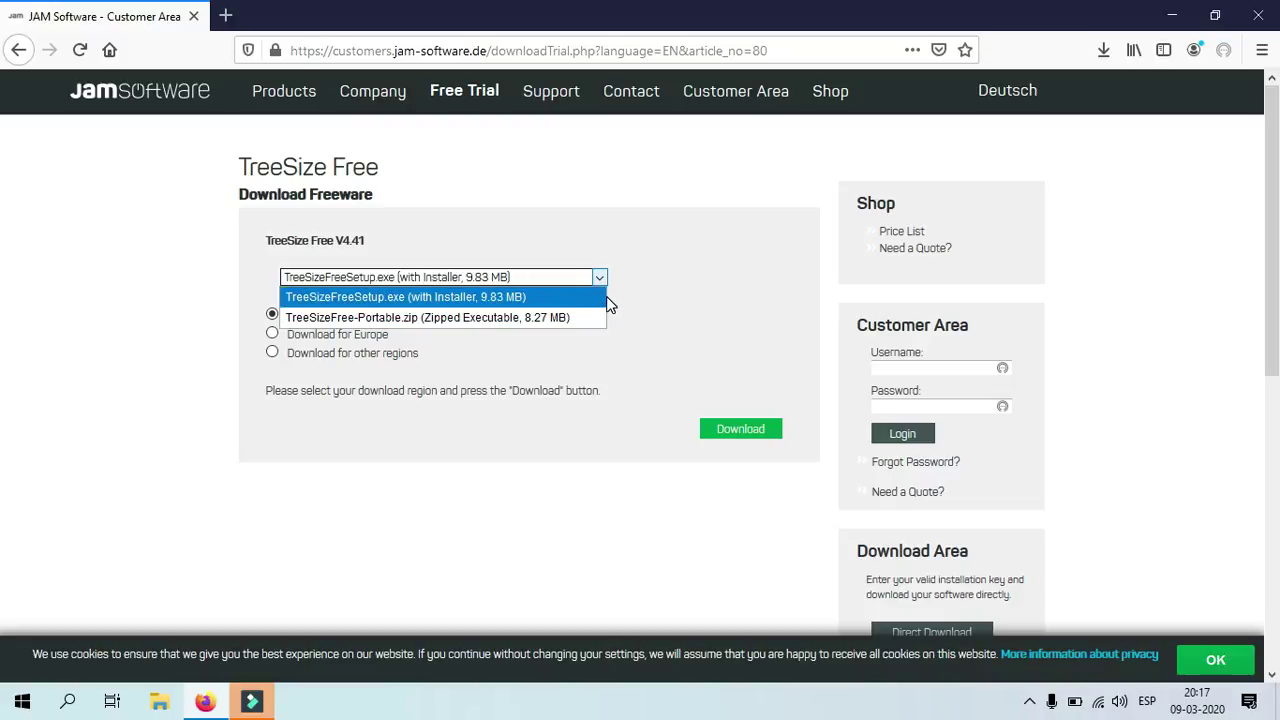
pyautogui.click(640, 313)
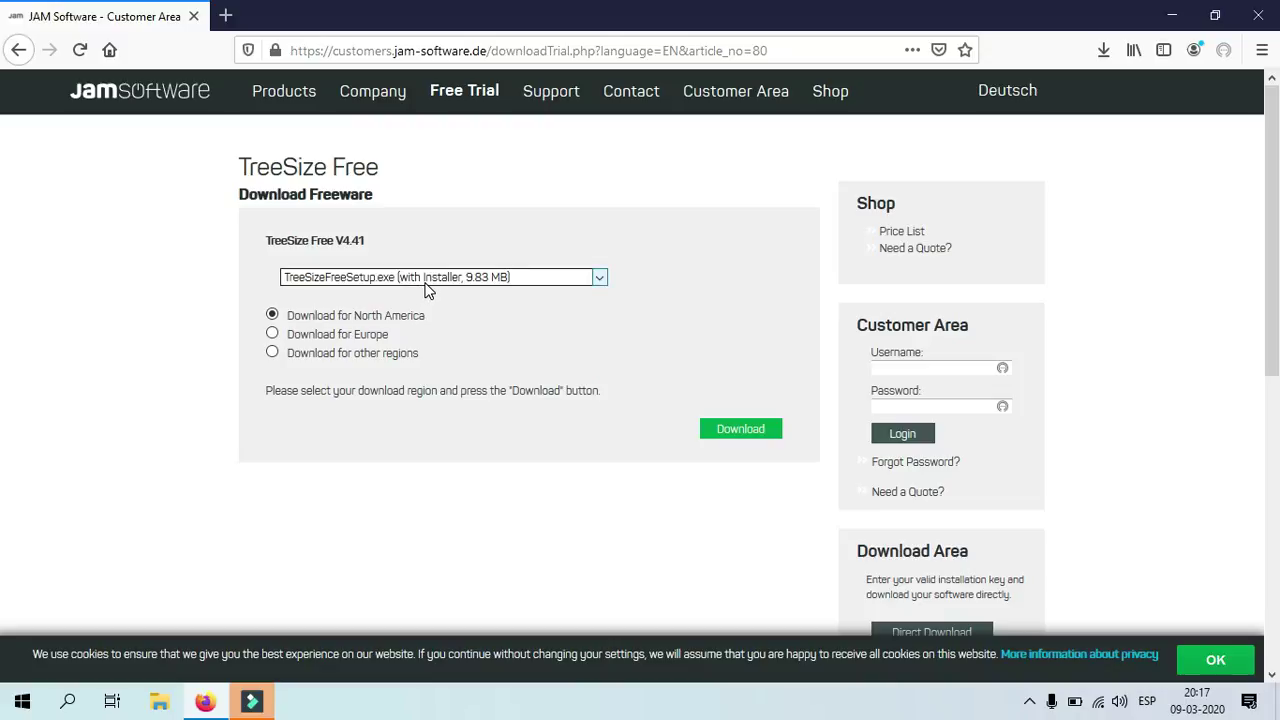
pyautogui.click(347, 338)
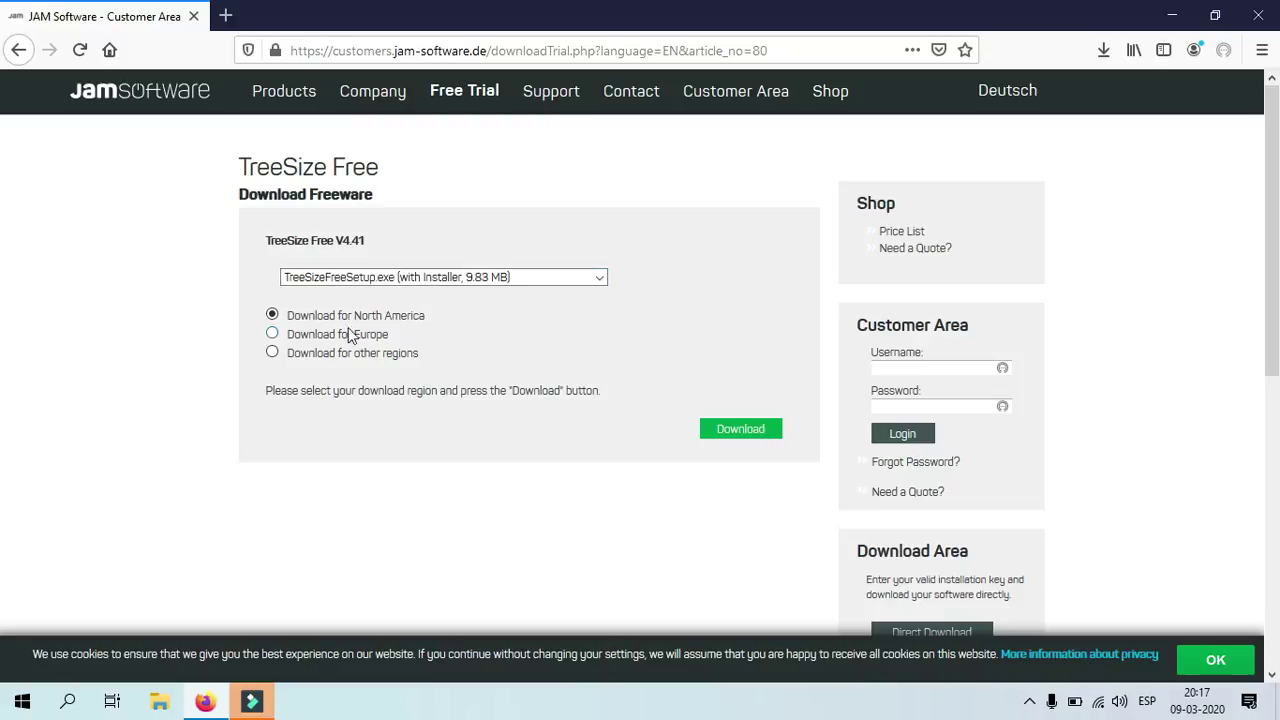
pyautogui.click(342, 353)
pyautogui.click(363, 341)
pyautogui.click(417, 315)
pyautogui.click(753, 441)
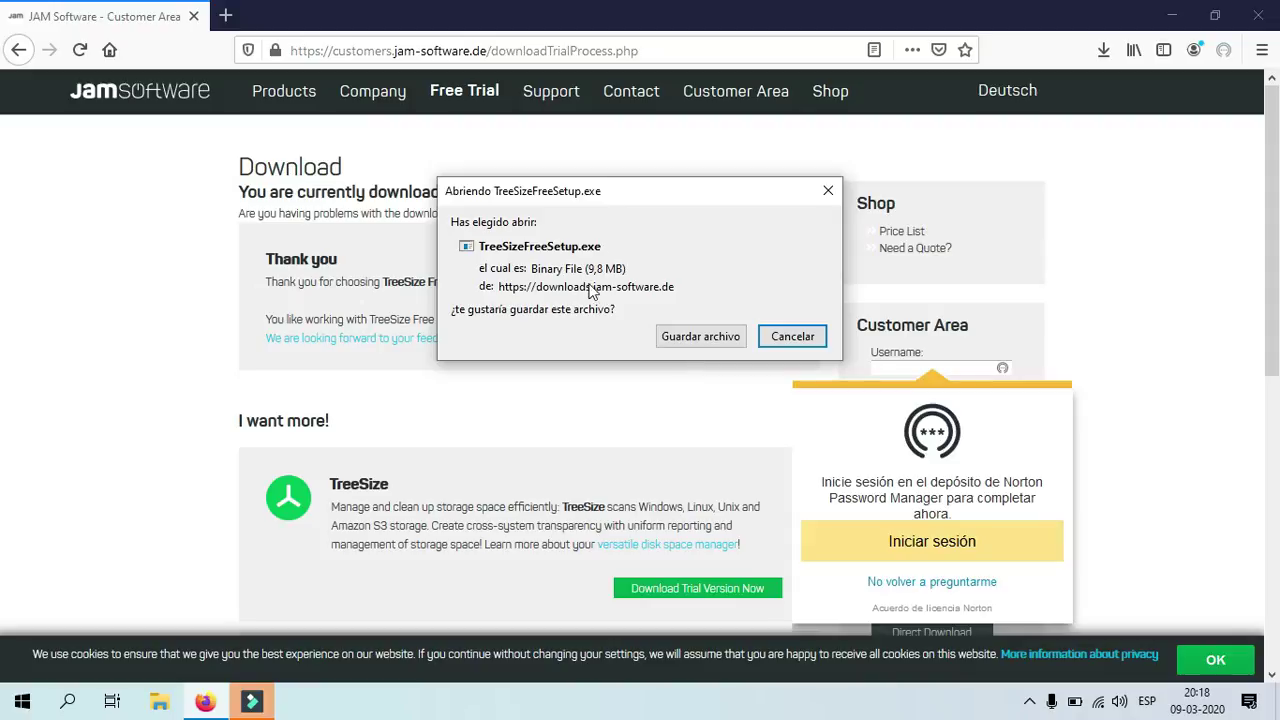
pyautogui.click(690, 336)
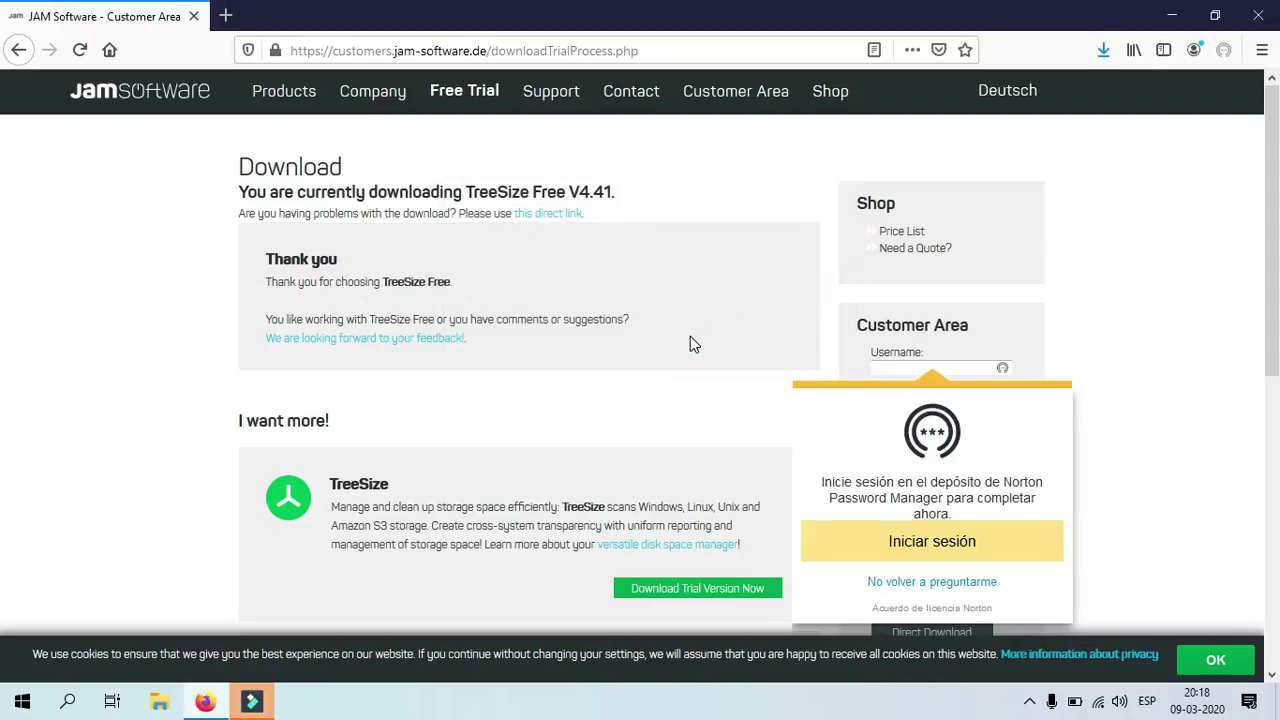
# Step: Run the downloaded TreeSizeFreeSetup.exe and confirm Español as the installation language
pyautogui.click(1102, 52)
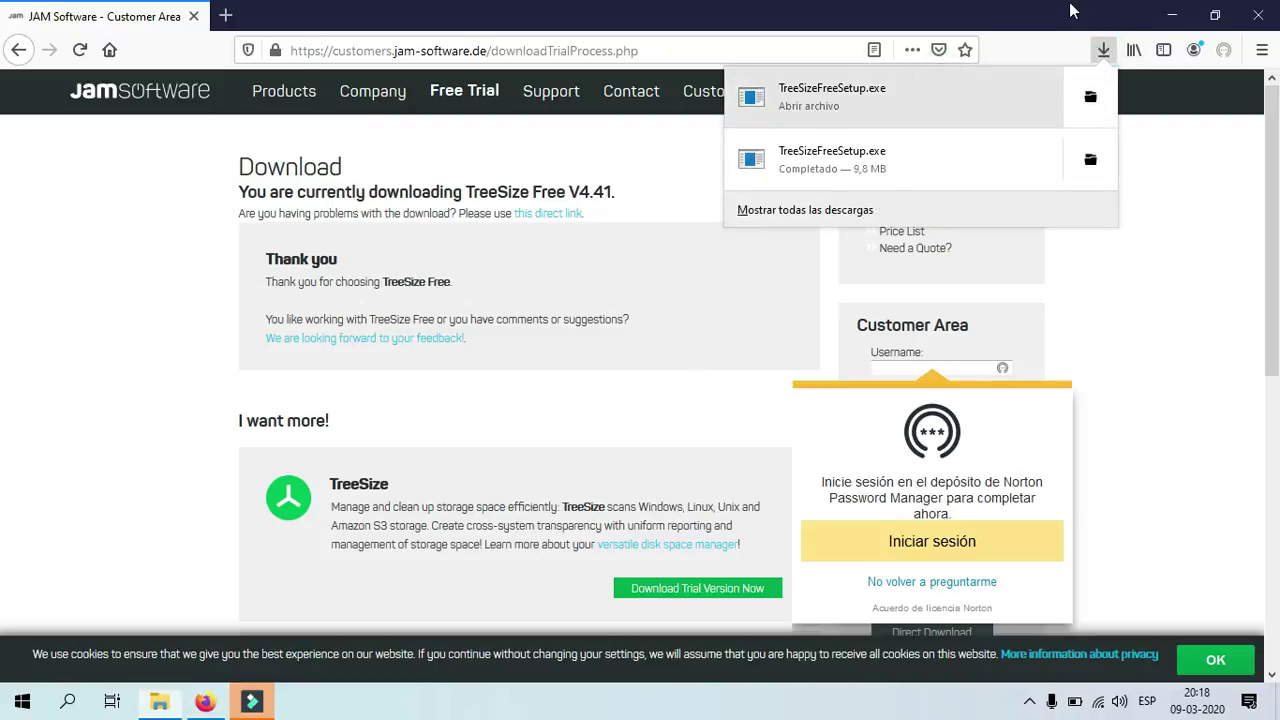
pyautogui.click(1173, 16)
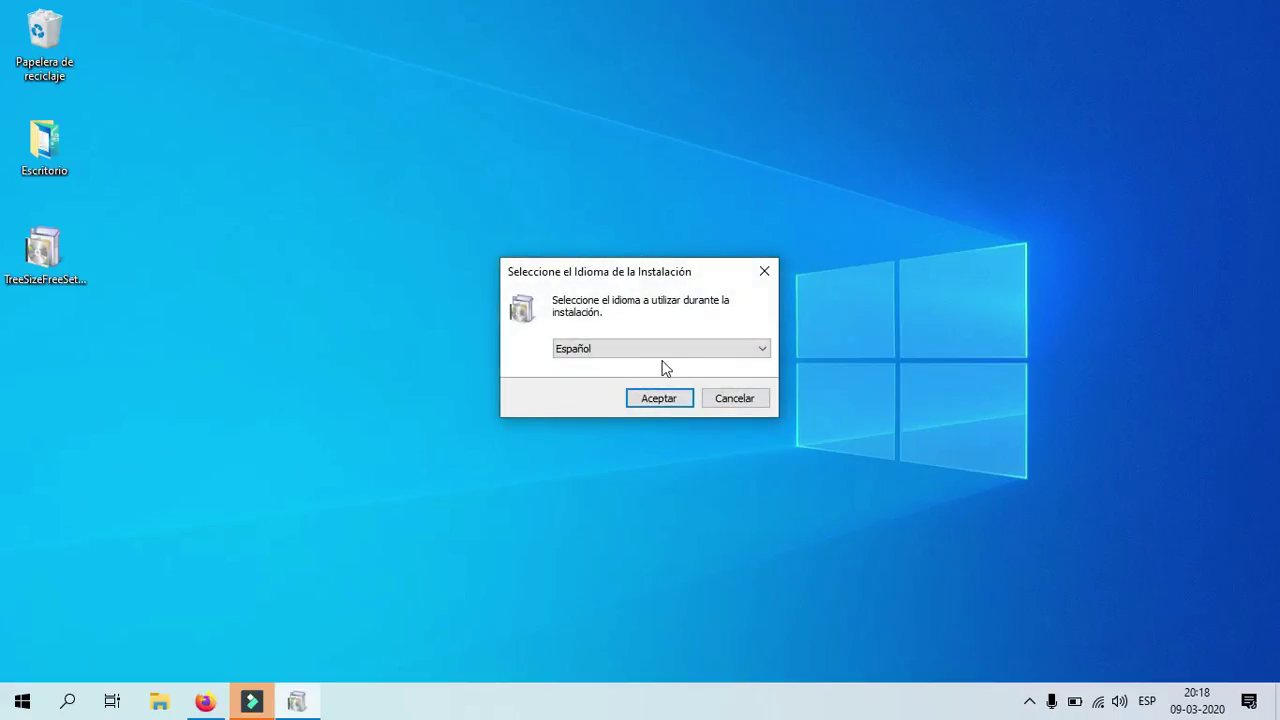
pyautogui.click(677, 358)
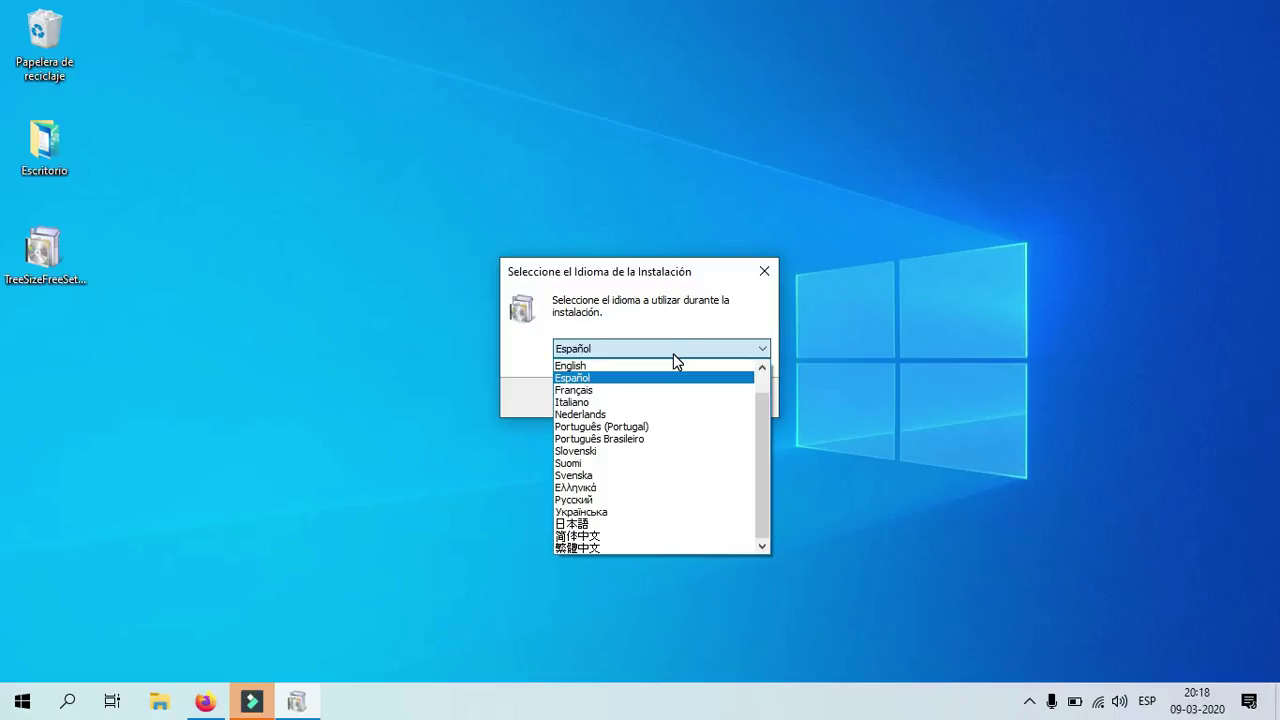
pyautogui.click(699, 316)
pyautogui.click(657, 400)
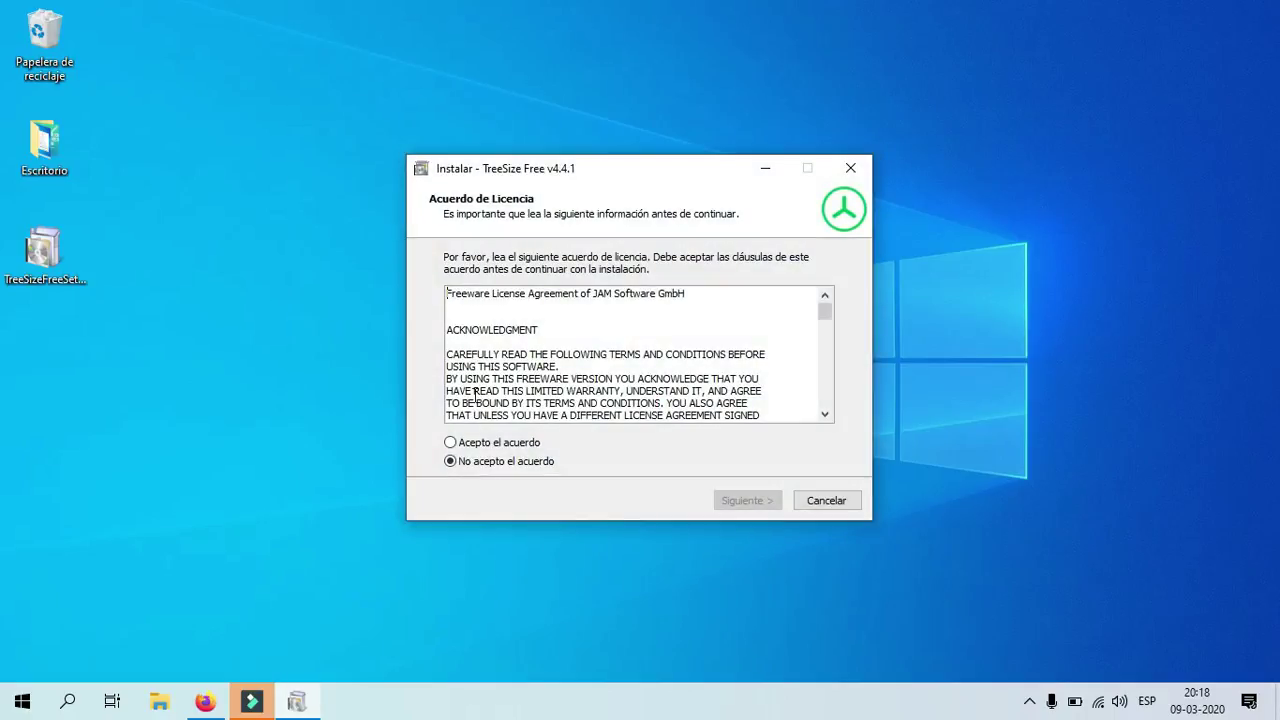
# Step: Accept the TreeSize Free licence agreement and continue to the destination folder selection
pyautogui.click(475, 446)
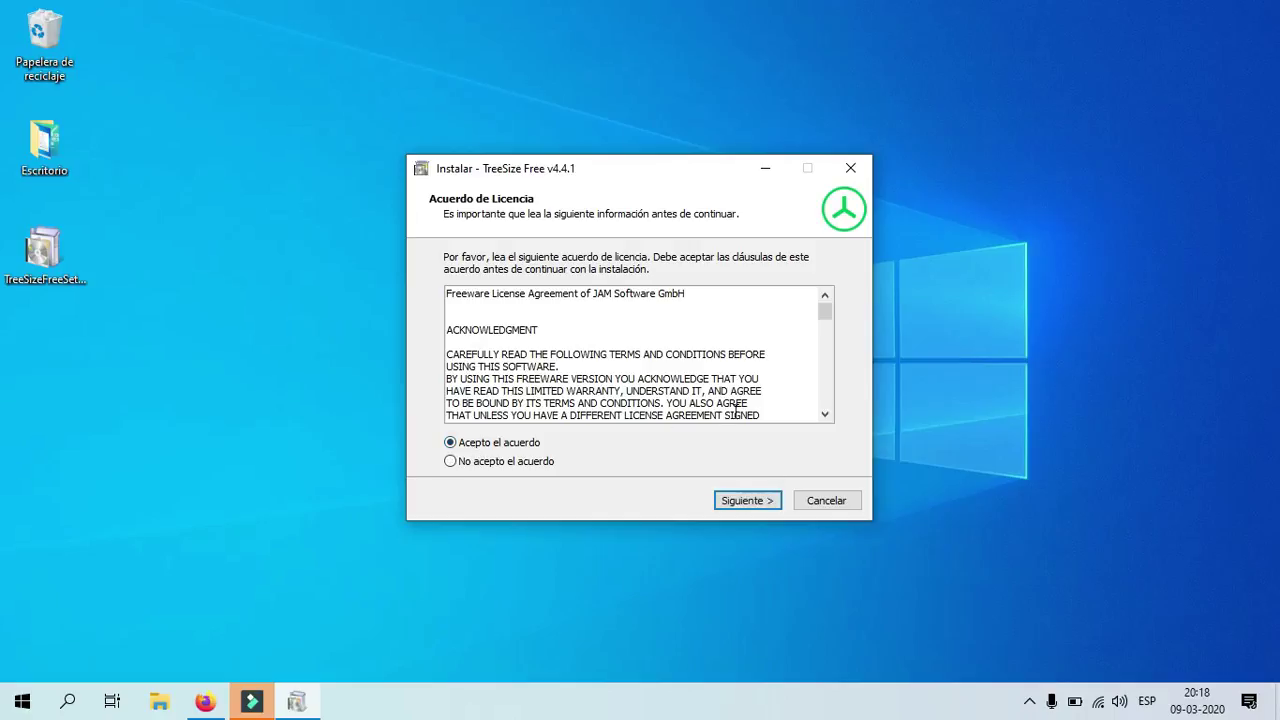
pyautogui.scroll(-15, 830, 410)
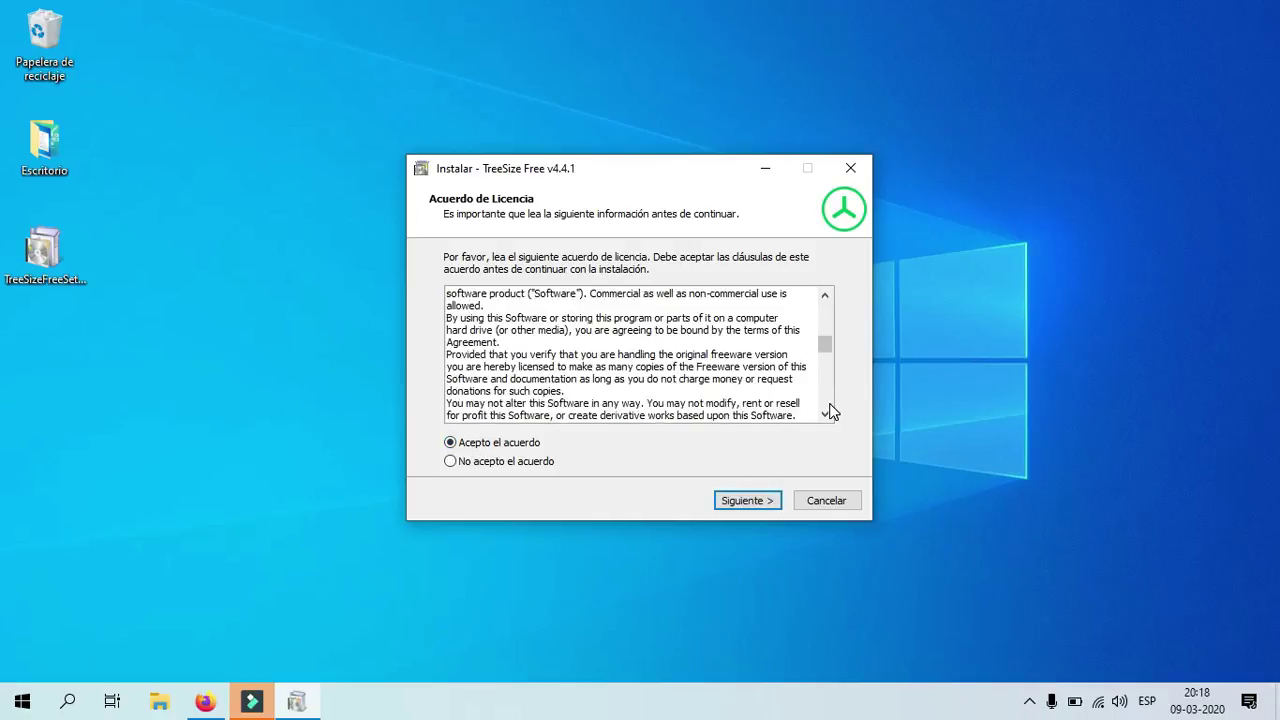
pyautogui.click(752, 503)
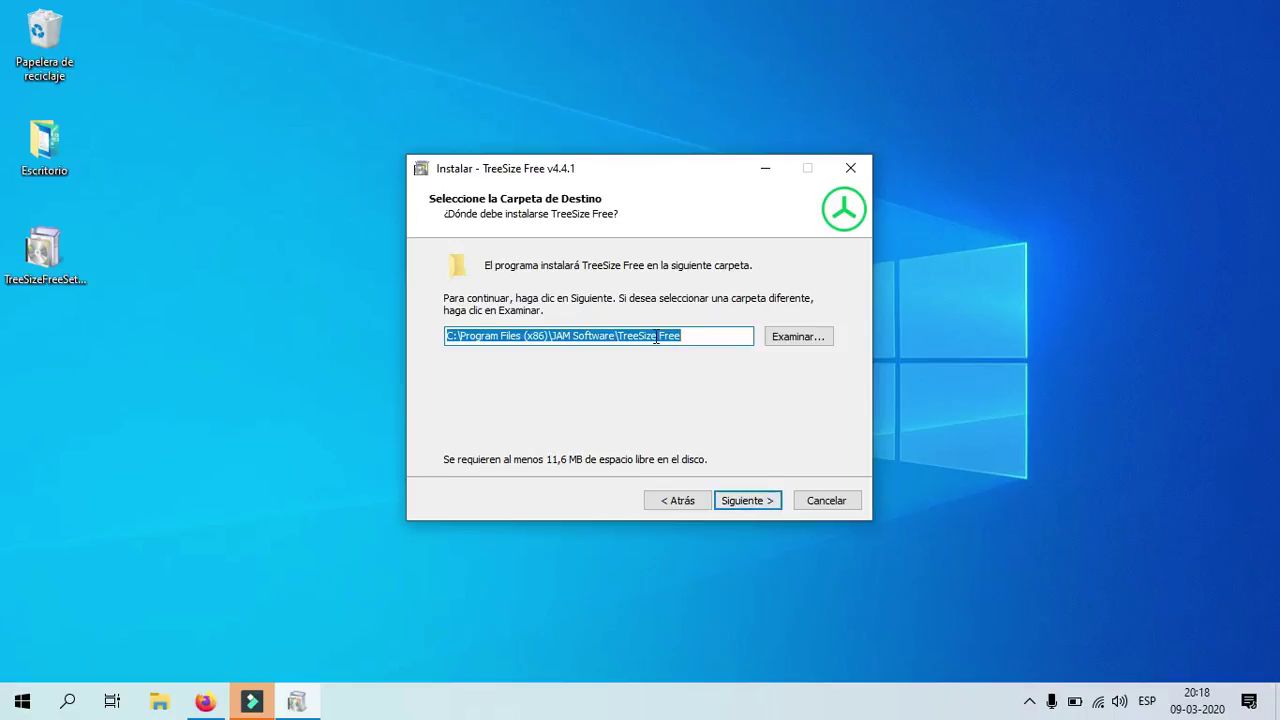
# Step: Install TreeSize Free in the default folder with the default additional tasks, and launch it on finishing
pyautogui.click(739, 509)
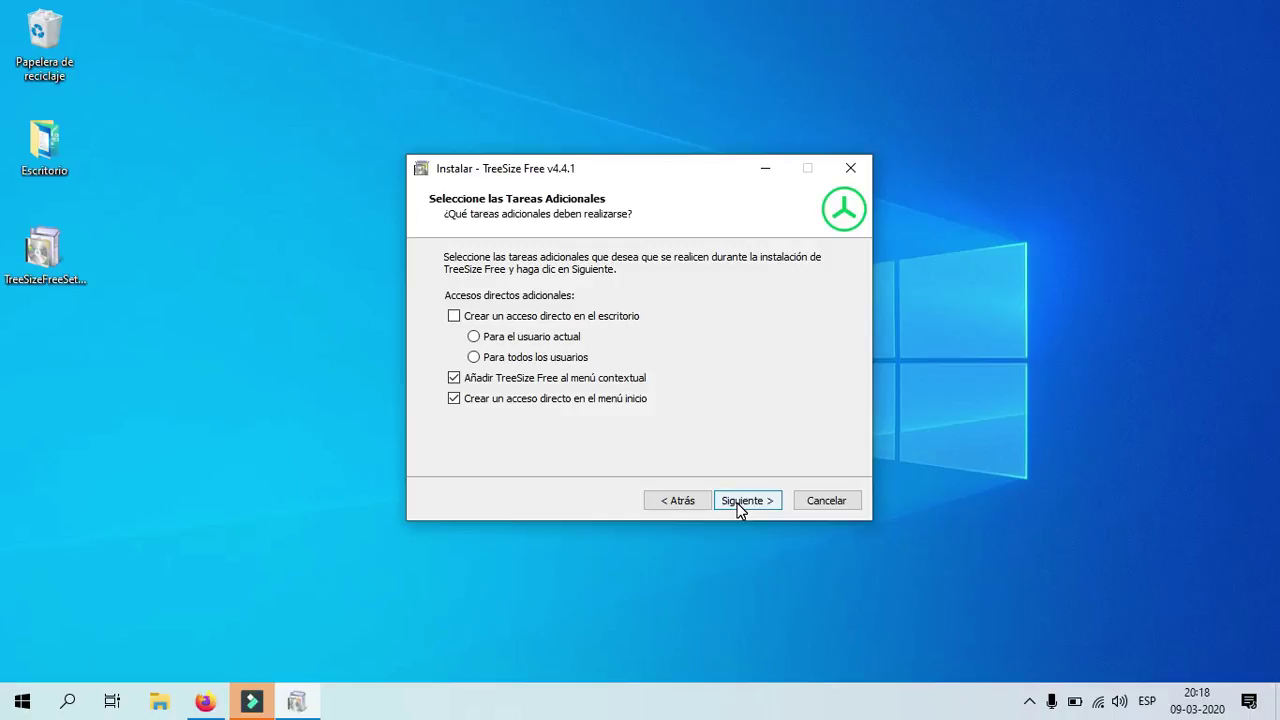
pyautogui.click(738, 503)
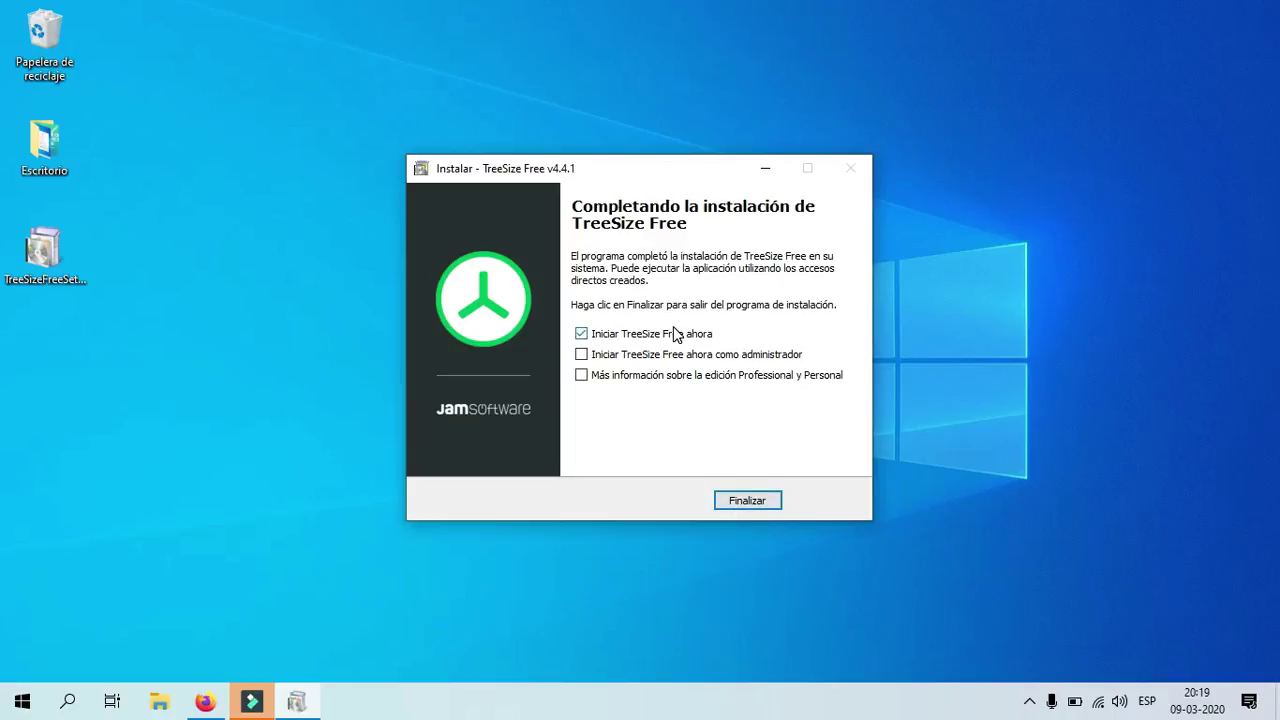
pyautogui.click(764, 503)
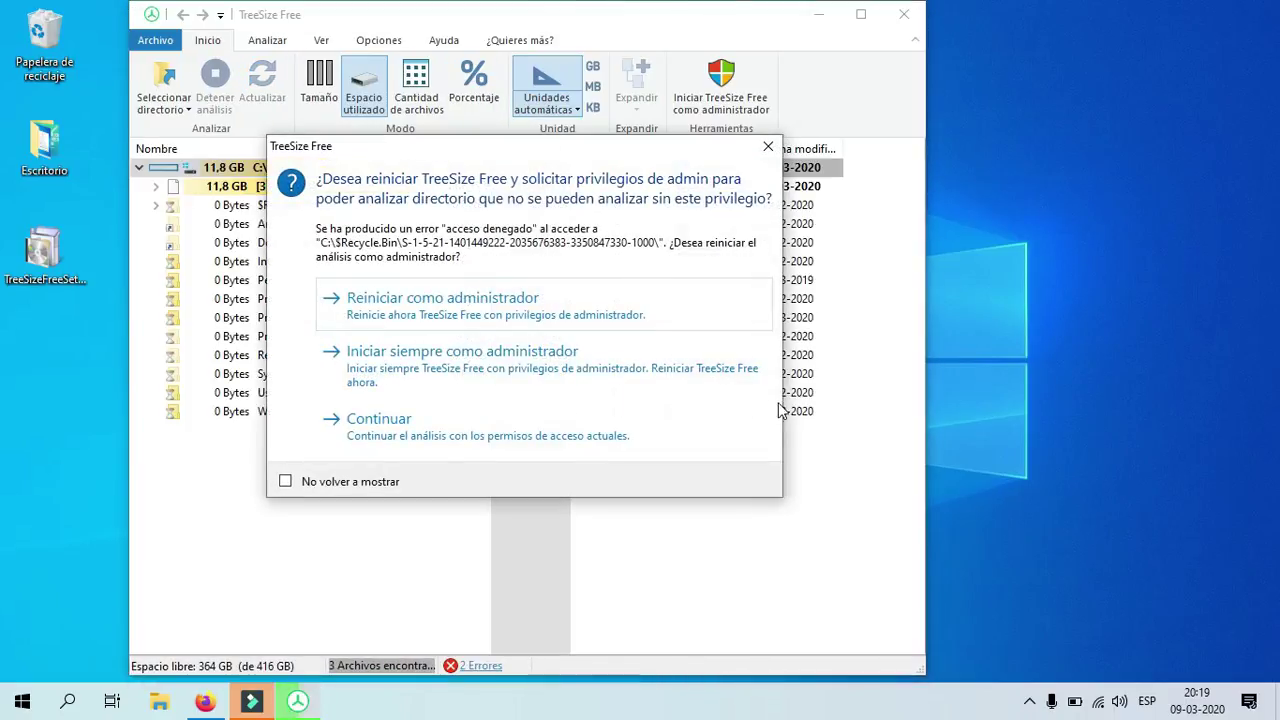
# Step: Dismiss the offer to restart as administrator and maximize the TreeSize Free window
pyautogui.click(767, 150)
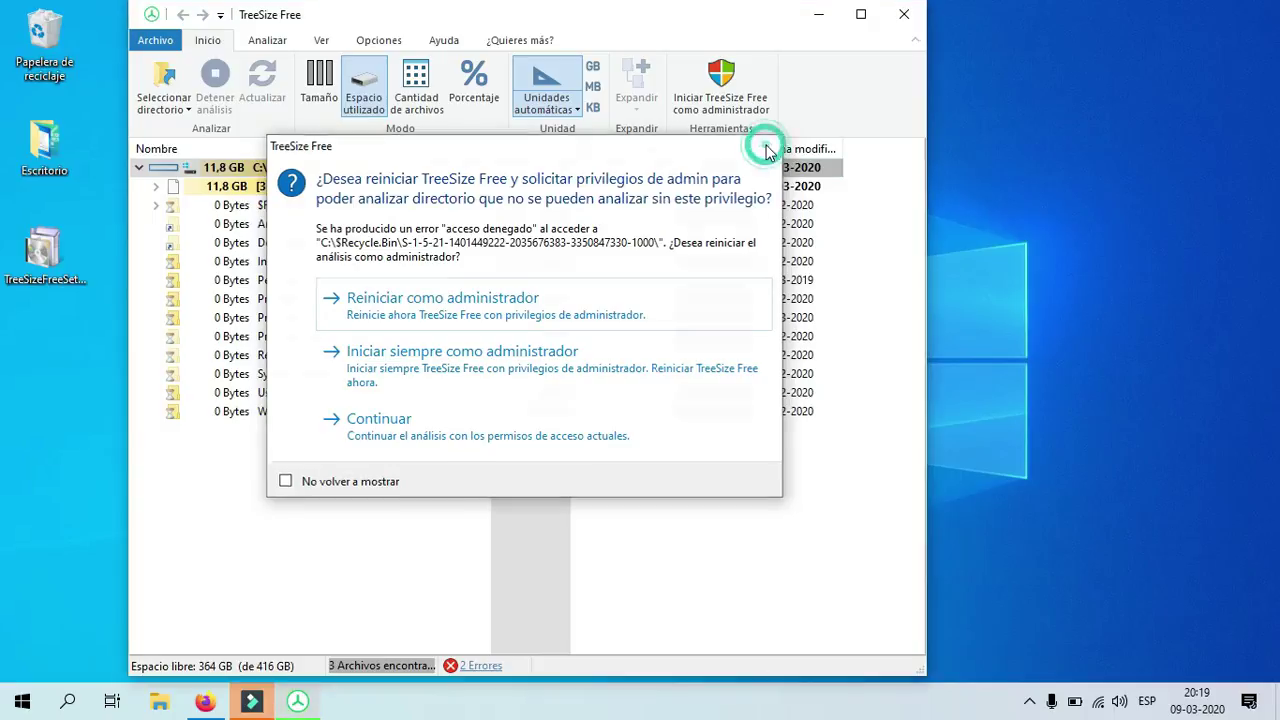
pyautogui.click(858, 16)
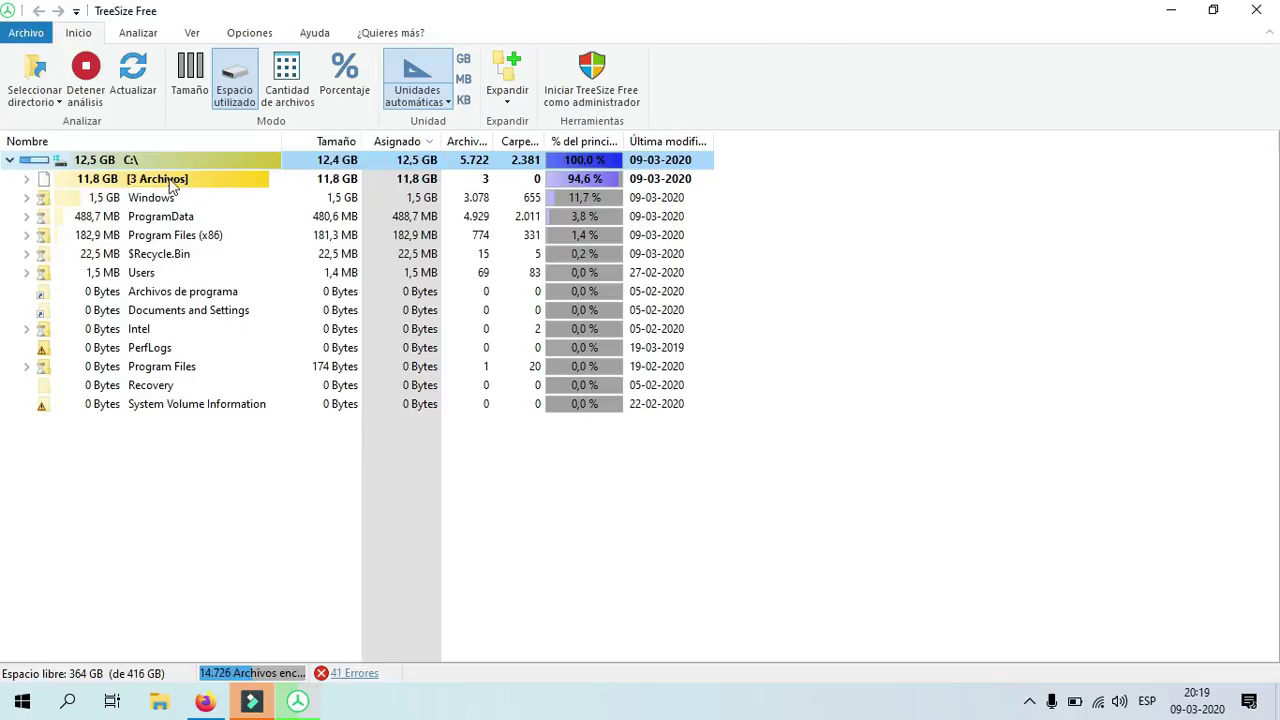
# Step: Examine the space used by the main items on drive C:, including the root files, Windows, ProgramData, Program Files (x86) and $Recycle.Bin
pyautogui.moveTo(164, 200)
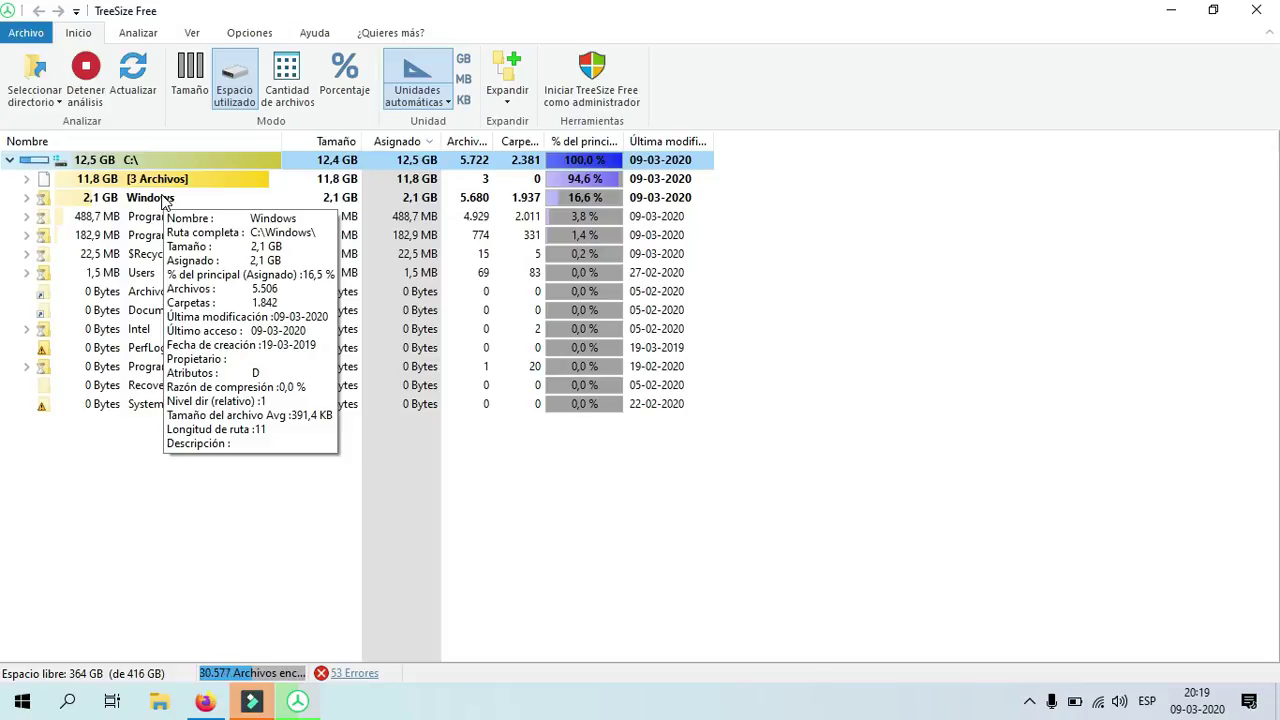
pyautogui.click(192, 179)
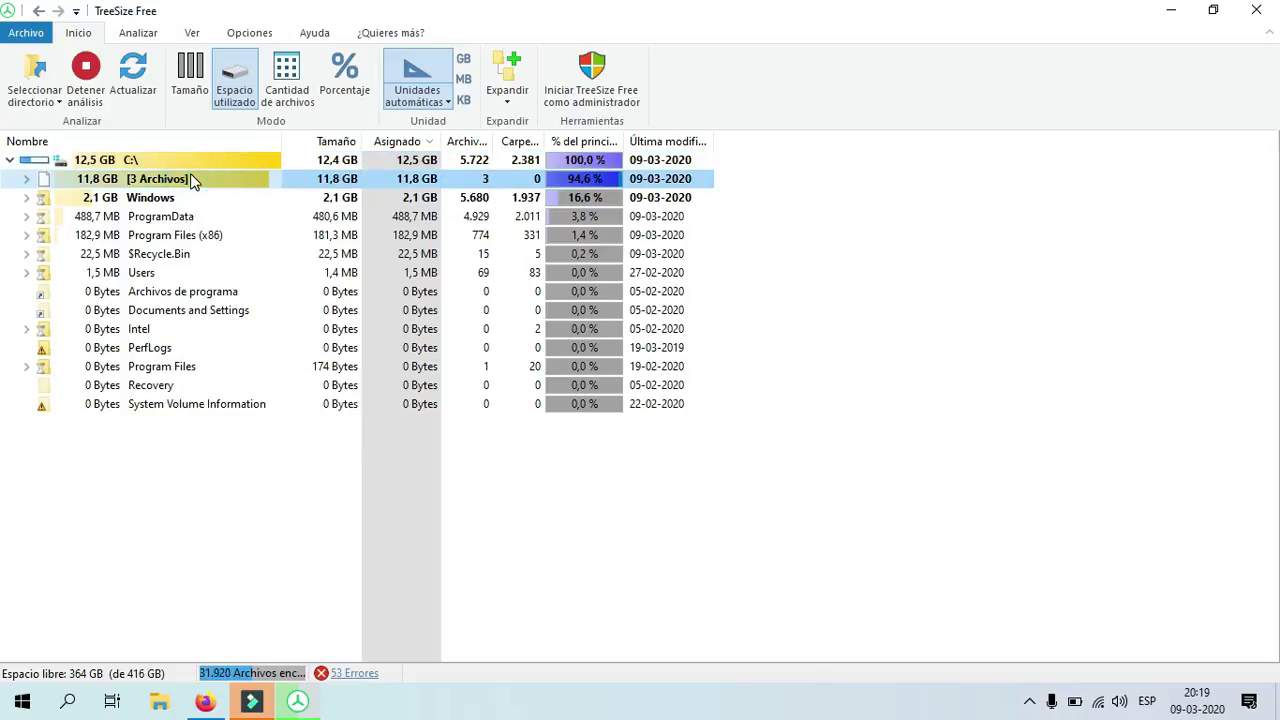
pyautogui.click(166, 200)
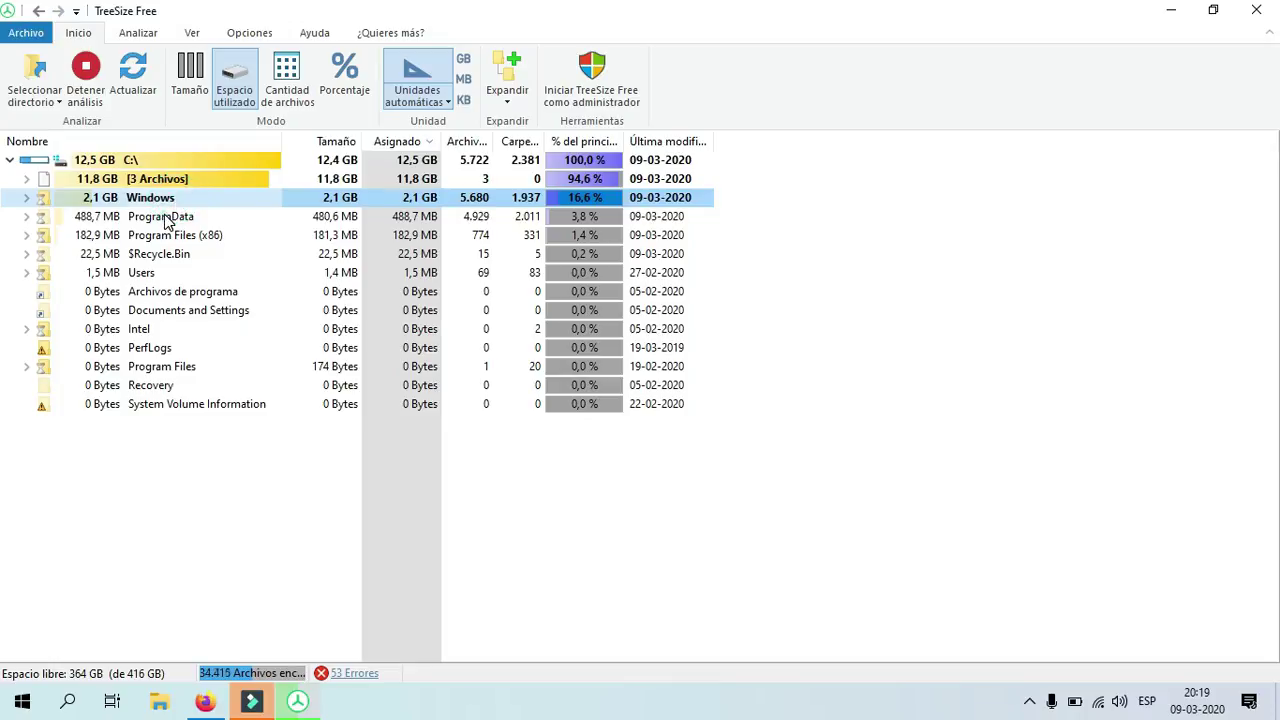
pyautogui.click(166, 218)
pyautogui.click(165, 237)
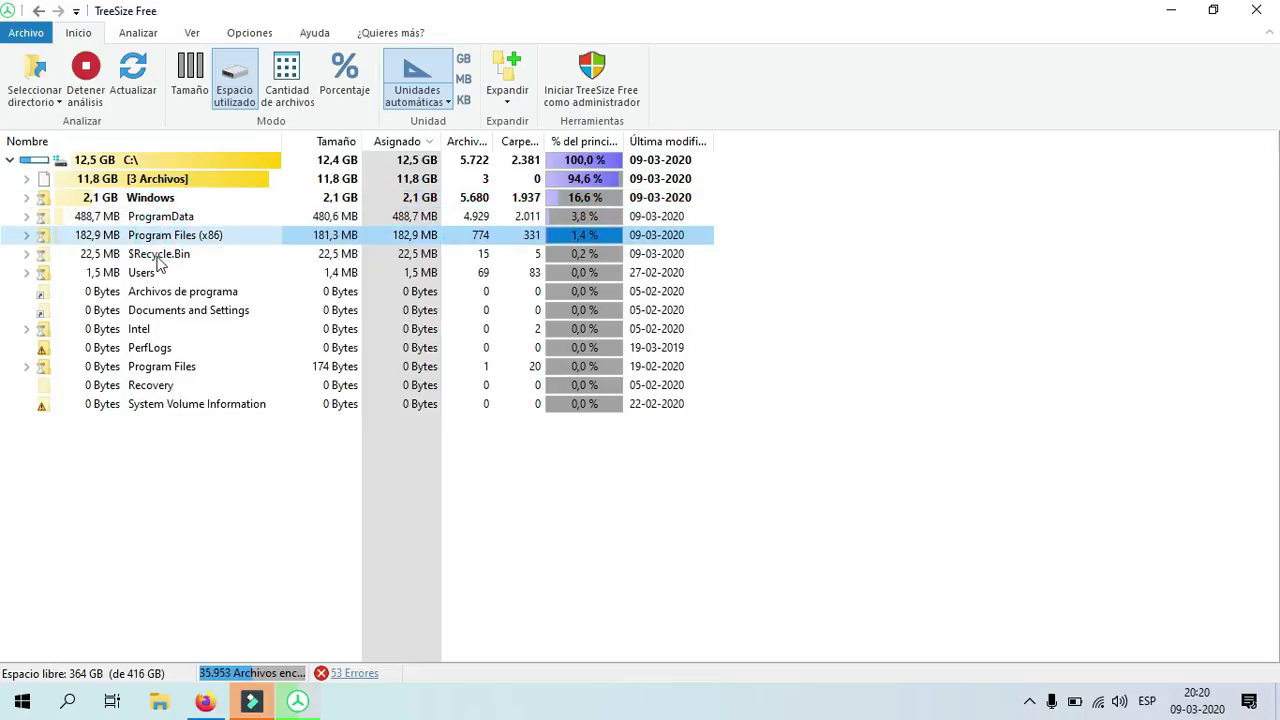
pyautogui.click(157, 257)
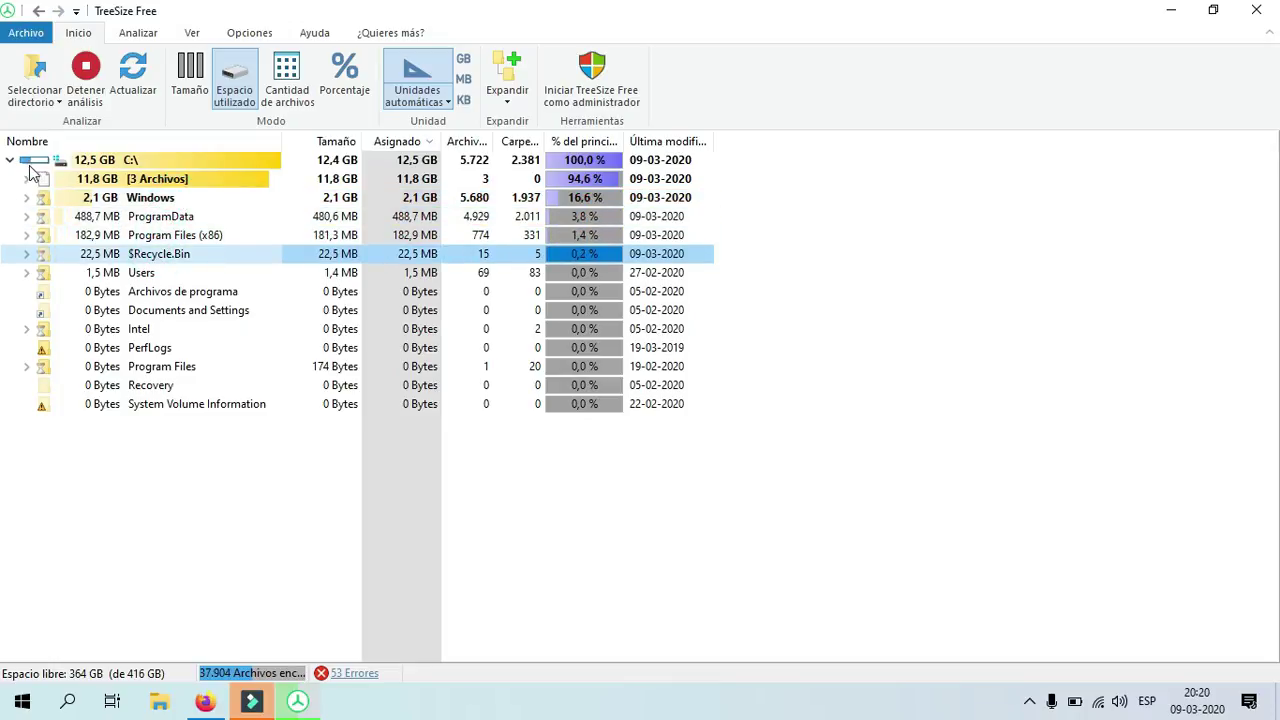
pyautogui.moveTo(123, 165)
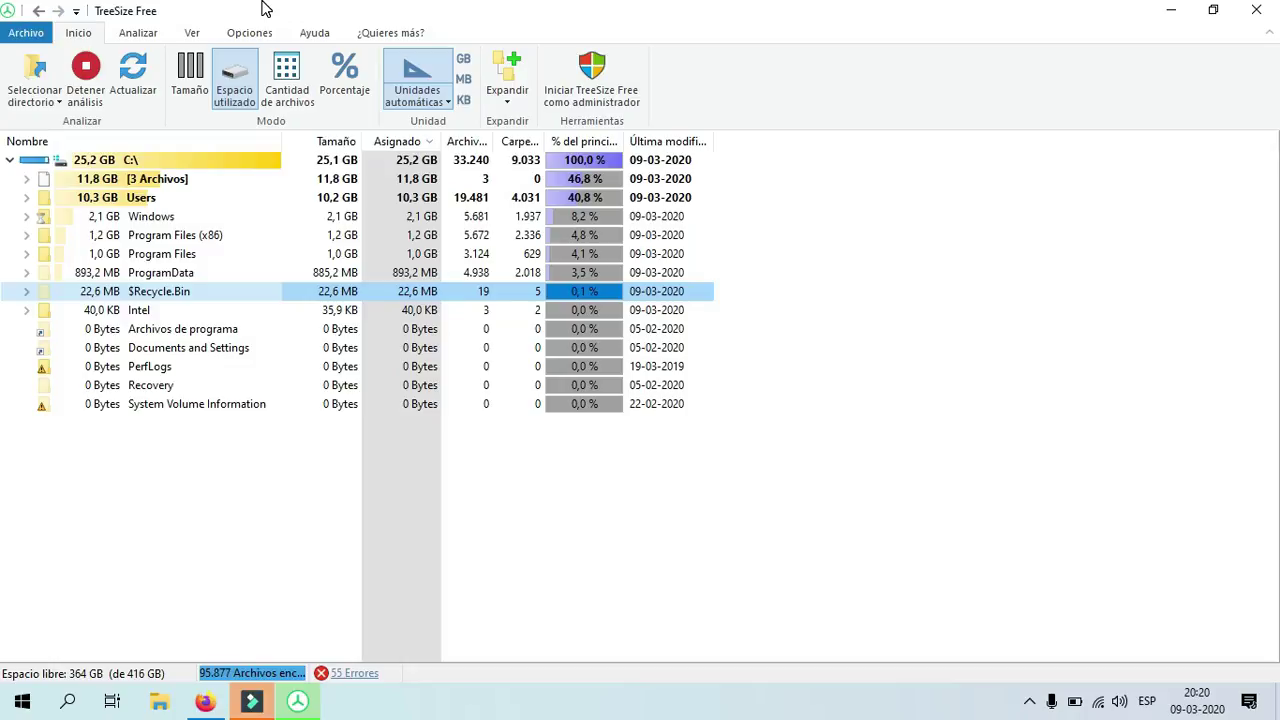
# Step: Inspect the contents of the root files group, Users and Windows, then collapse Windows and the root files group
pyautogui.click(27, 179)
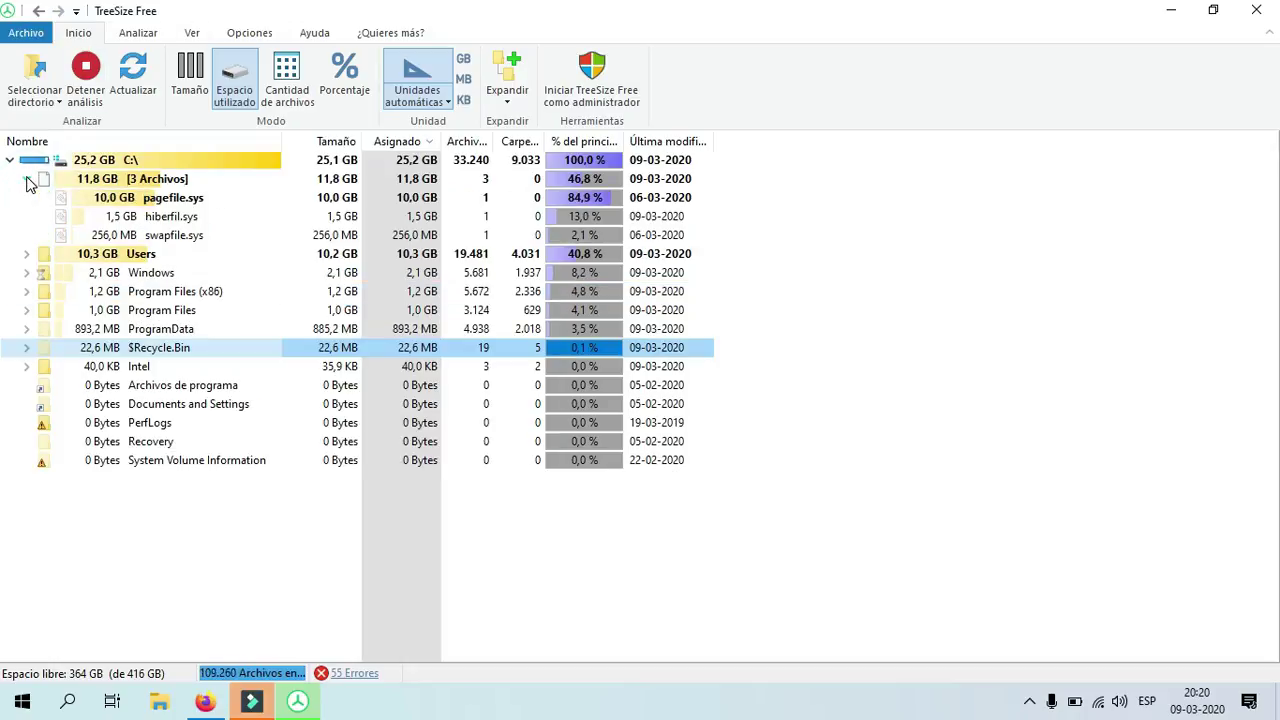
pyautogui.click(27, 255)
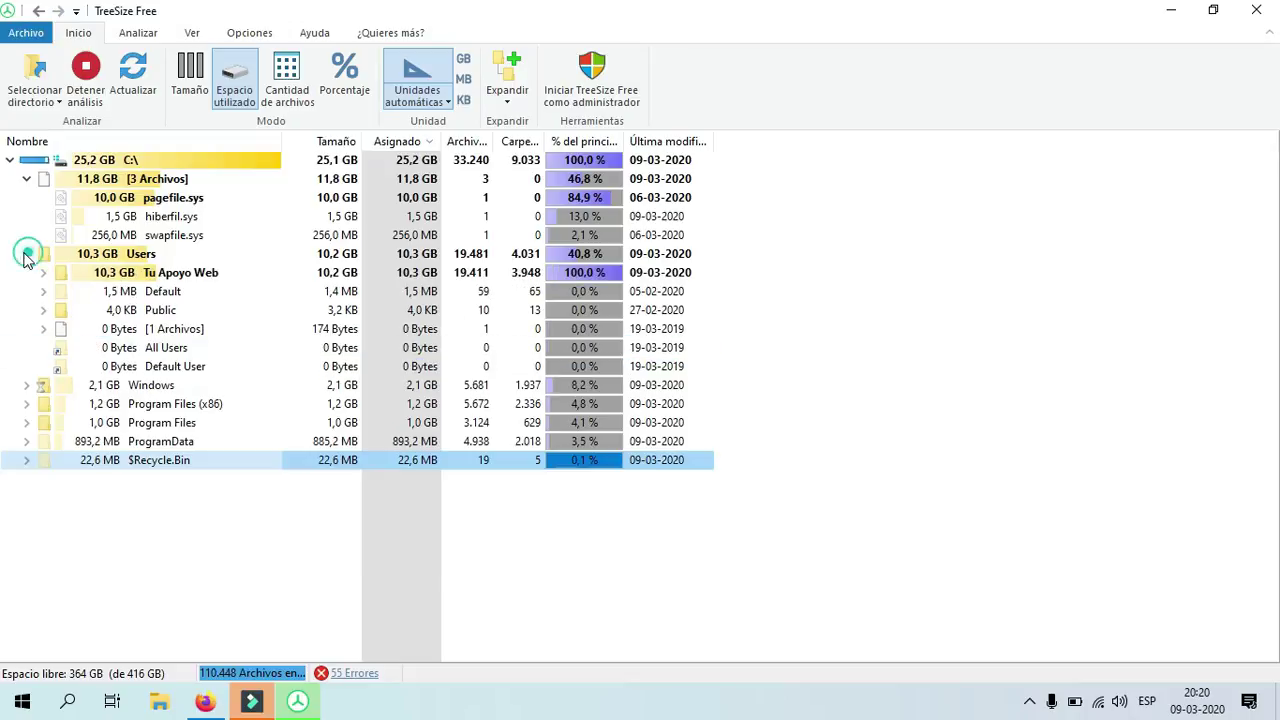
pyautogui.click(27, 385)
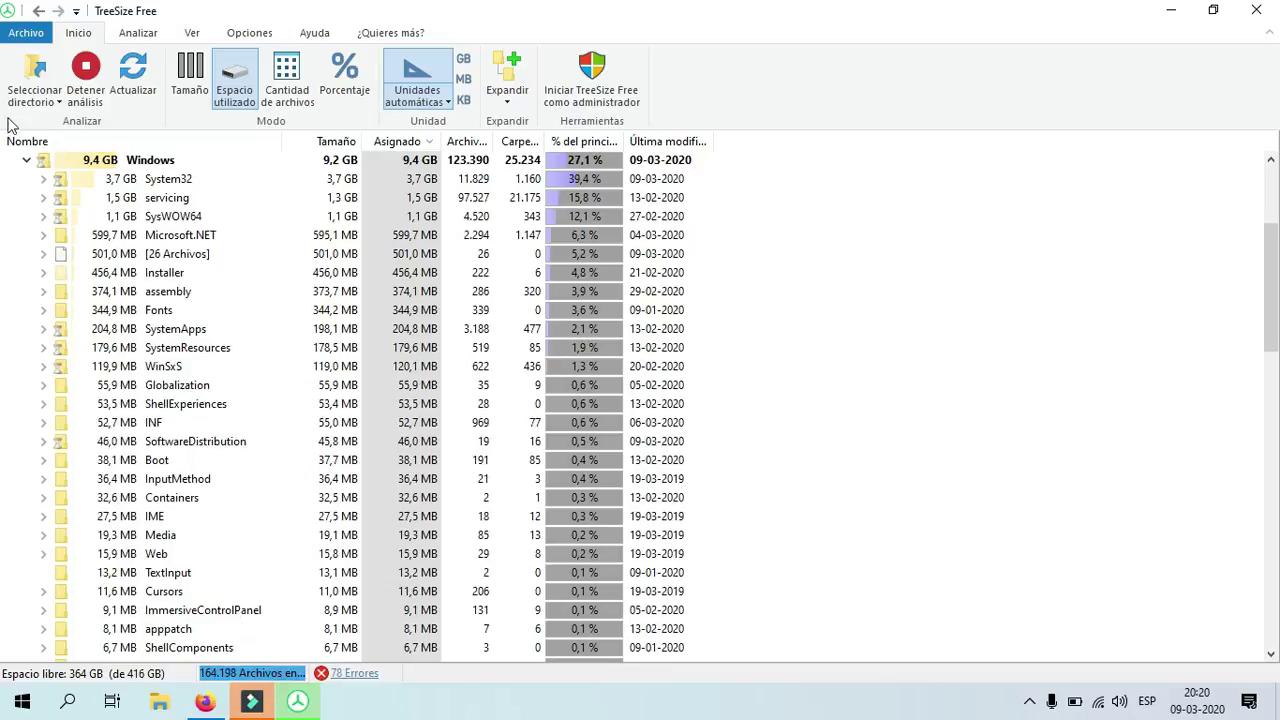
pyautogui.click(26, 161)
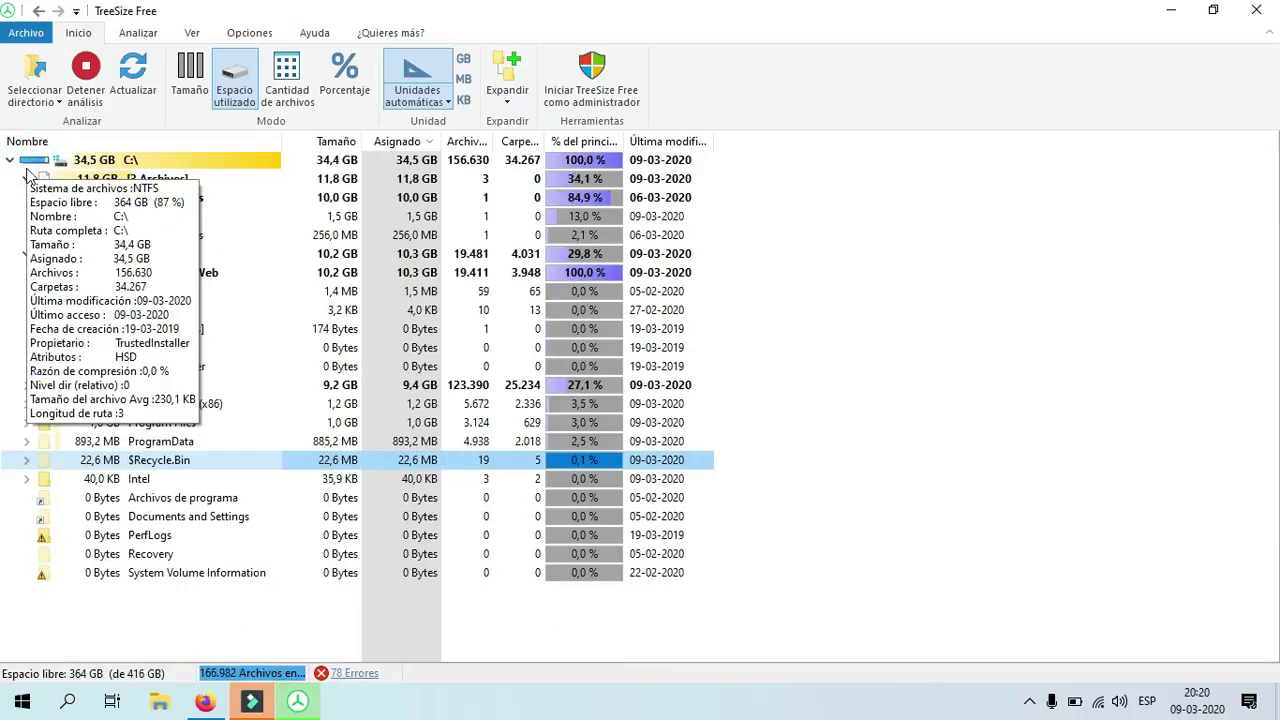
pyautogui.click(27, 180)
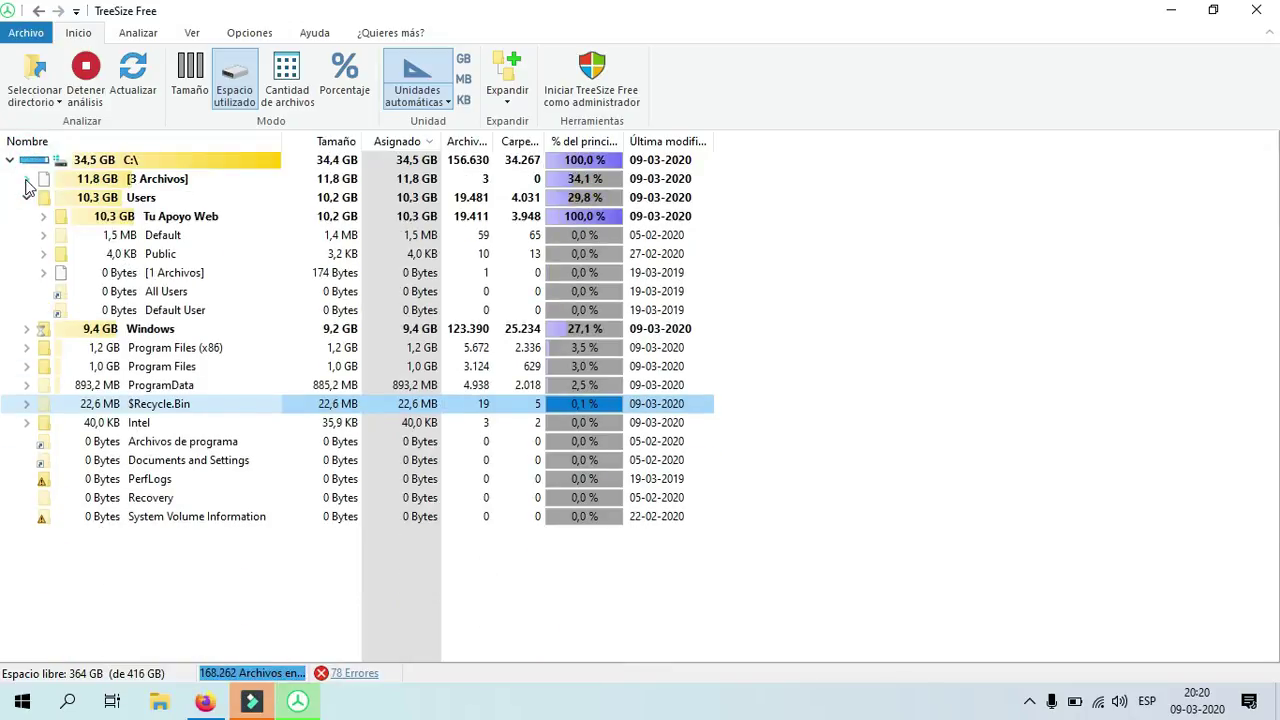
# Step: Show the scan of drive C: by number of files and then by percentage
pyautogui.click(300, 76)
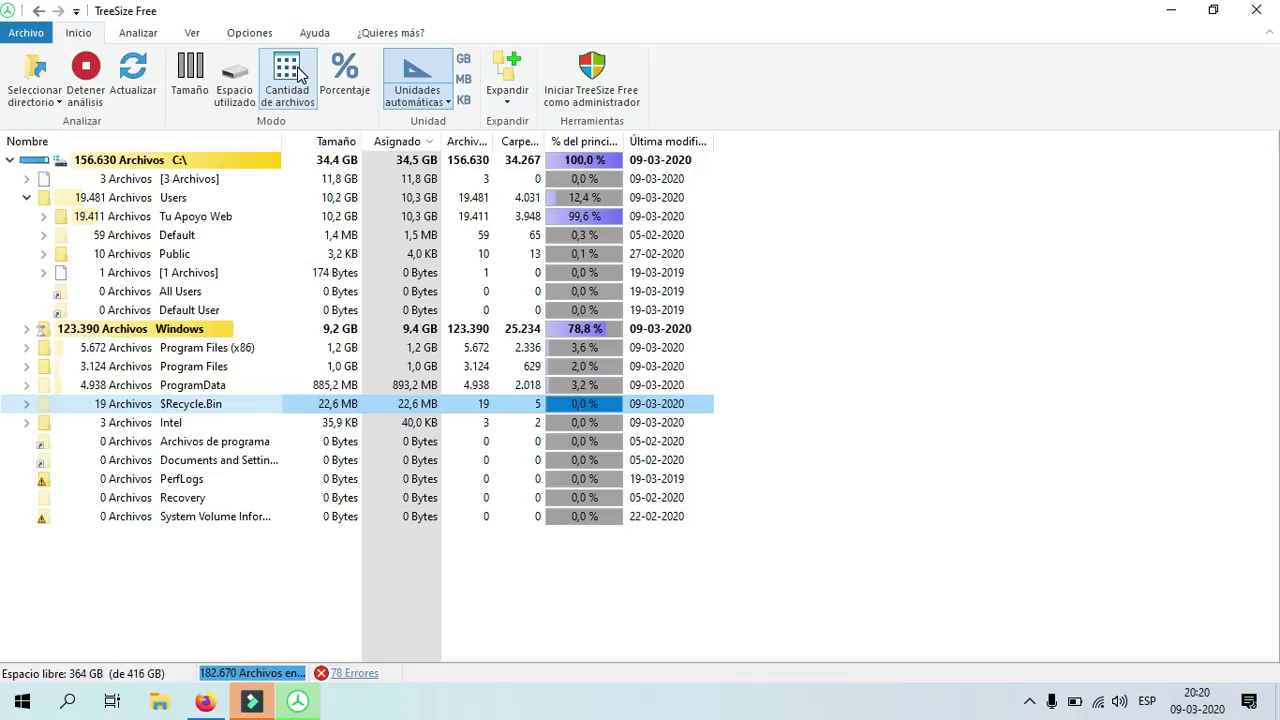
pyautogui.click(350, 76)
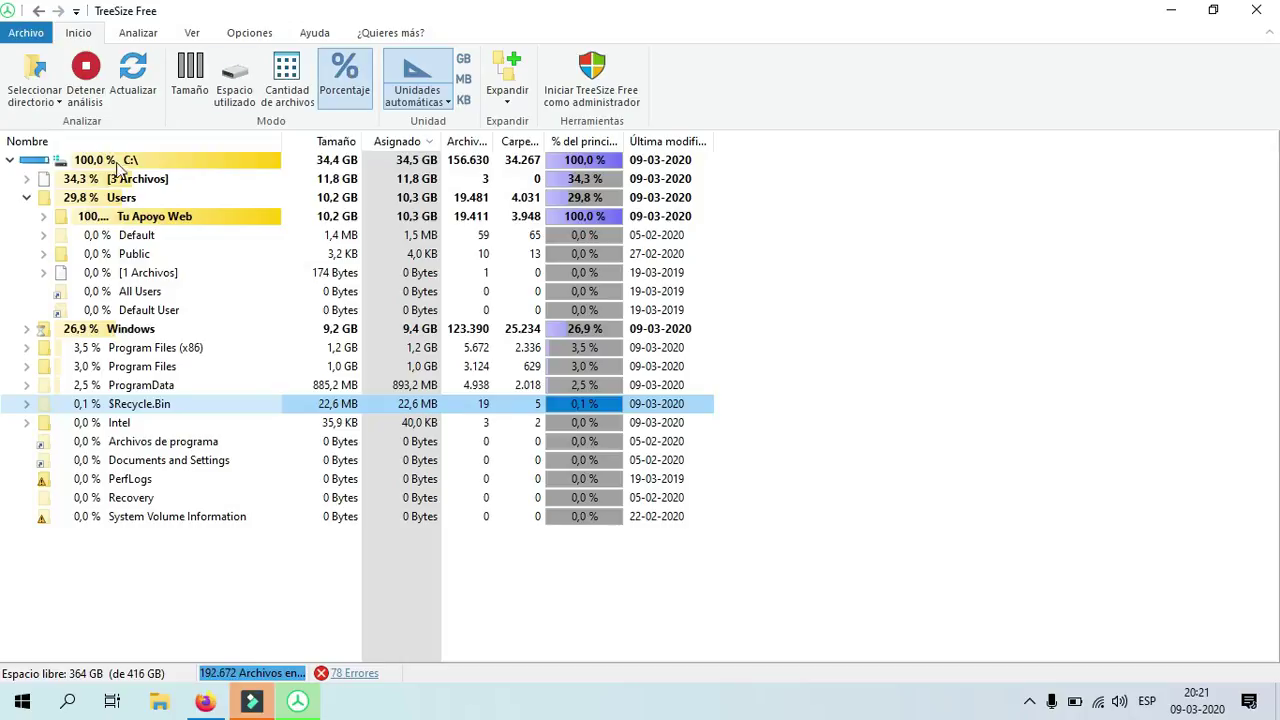
# Step: Check the details of Users and drive C:, and show the scan by allocated space and then by size
pyautogui.moveTo(97, 205)
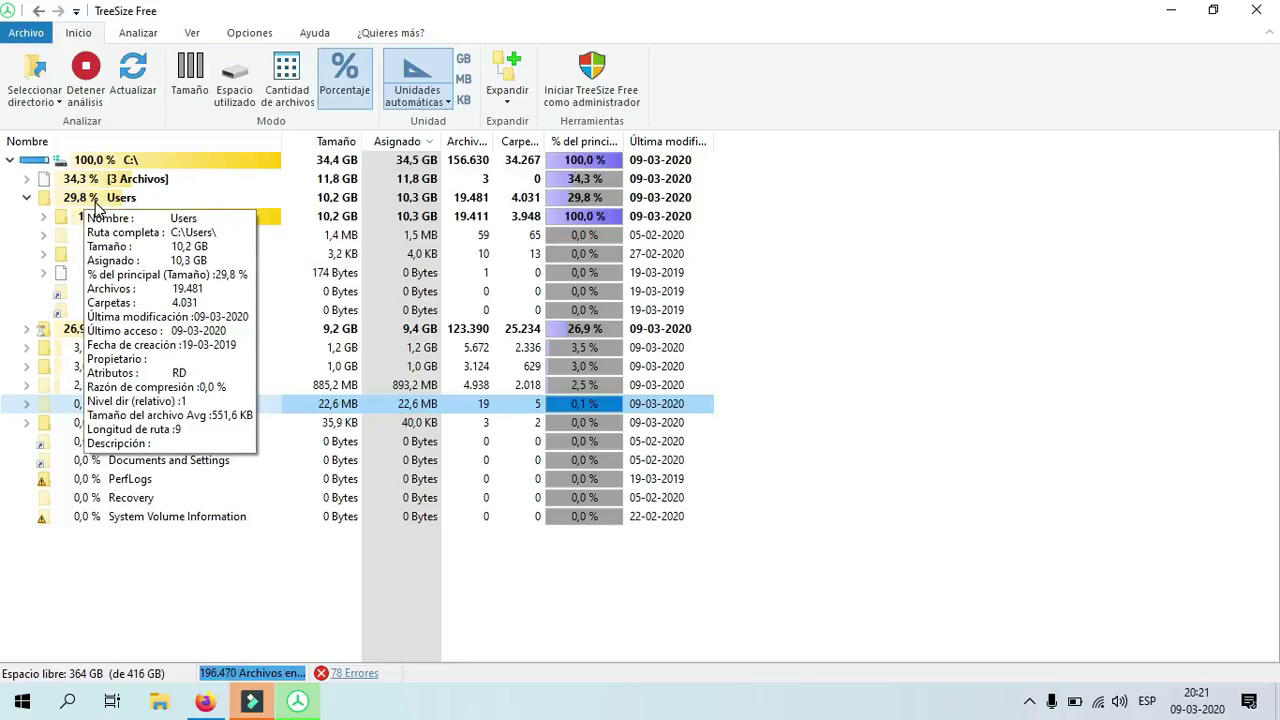
pyautogui.moveTo(133, 190)
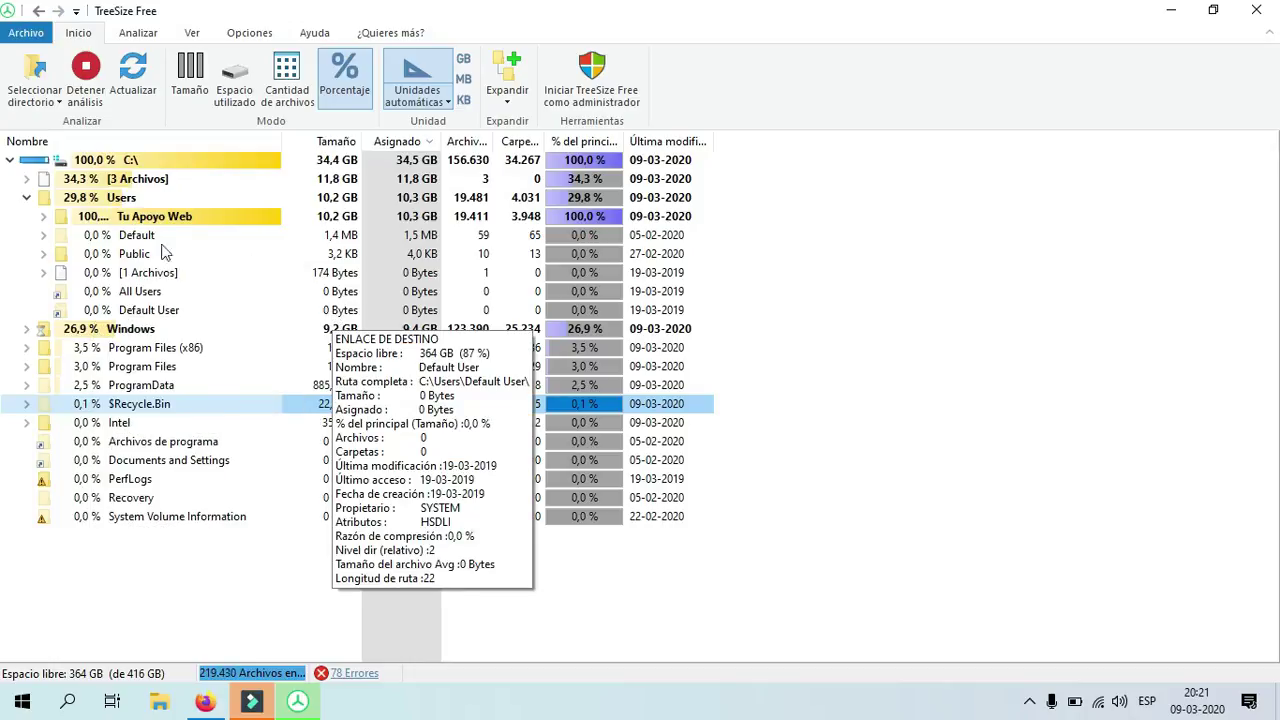
pyautogui.moveTo(140, 163)
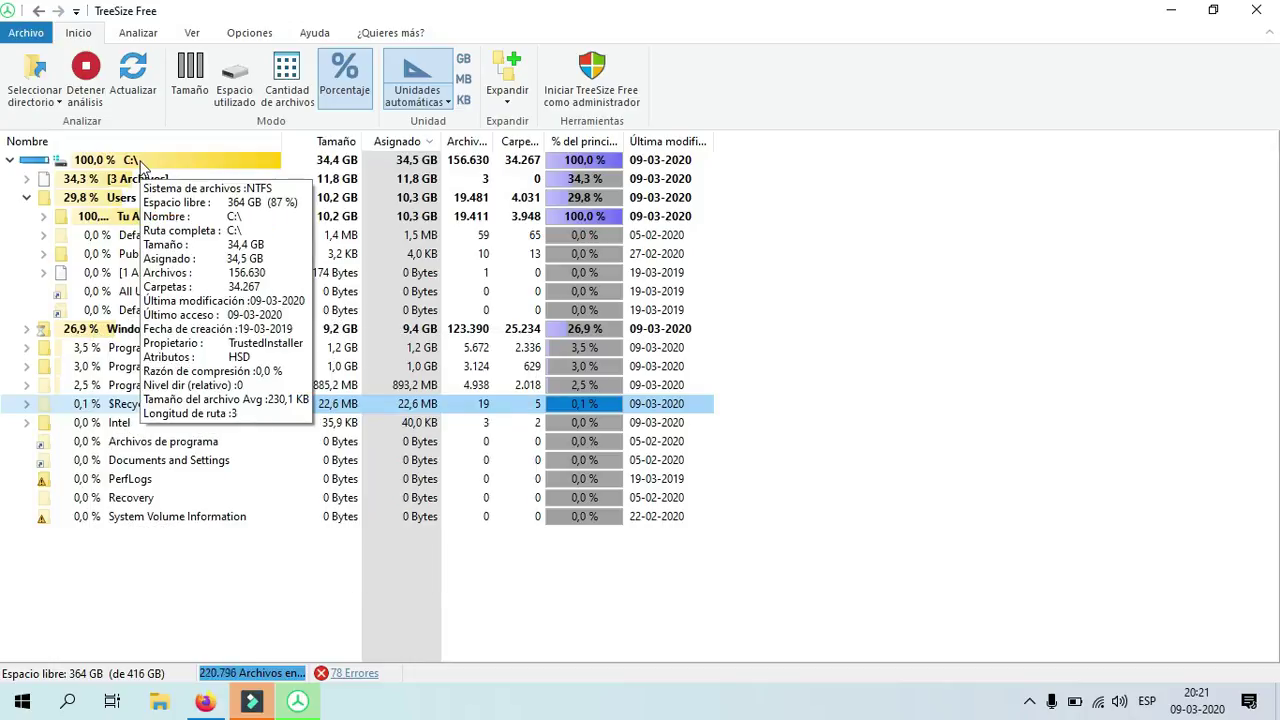
pyautogui.click(245, 82)
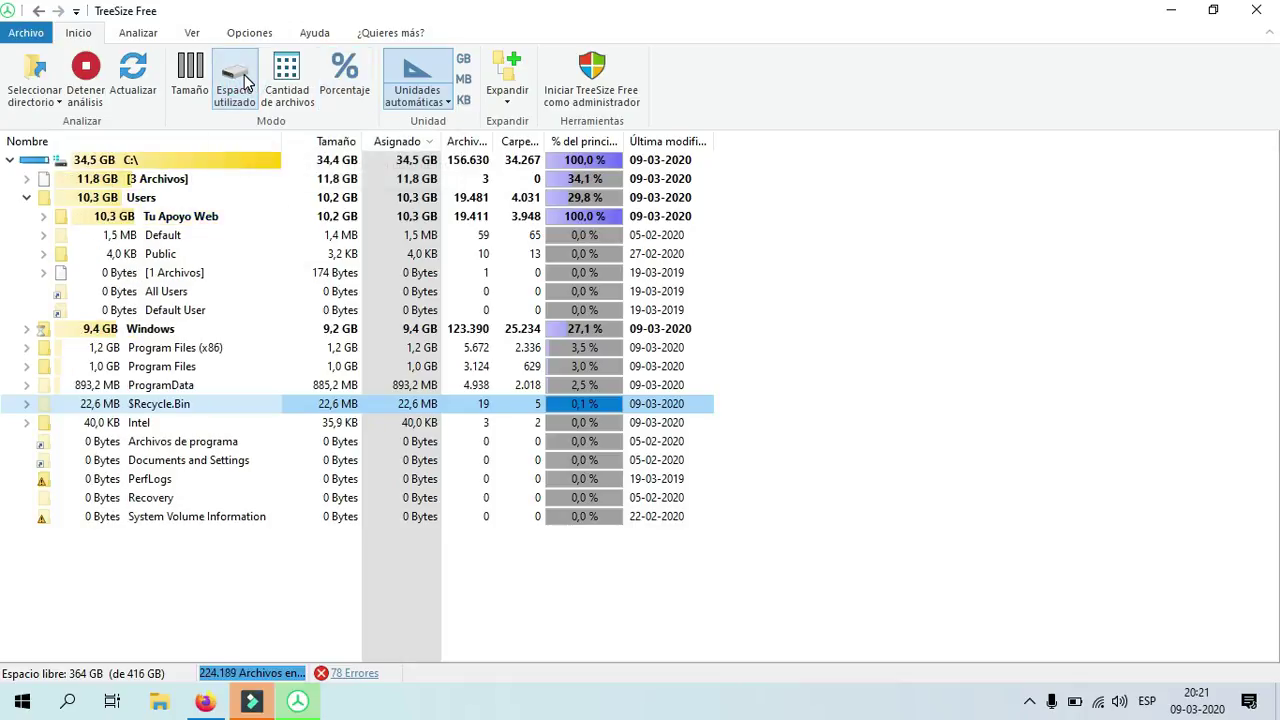
pyautogui.click(188, 72)
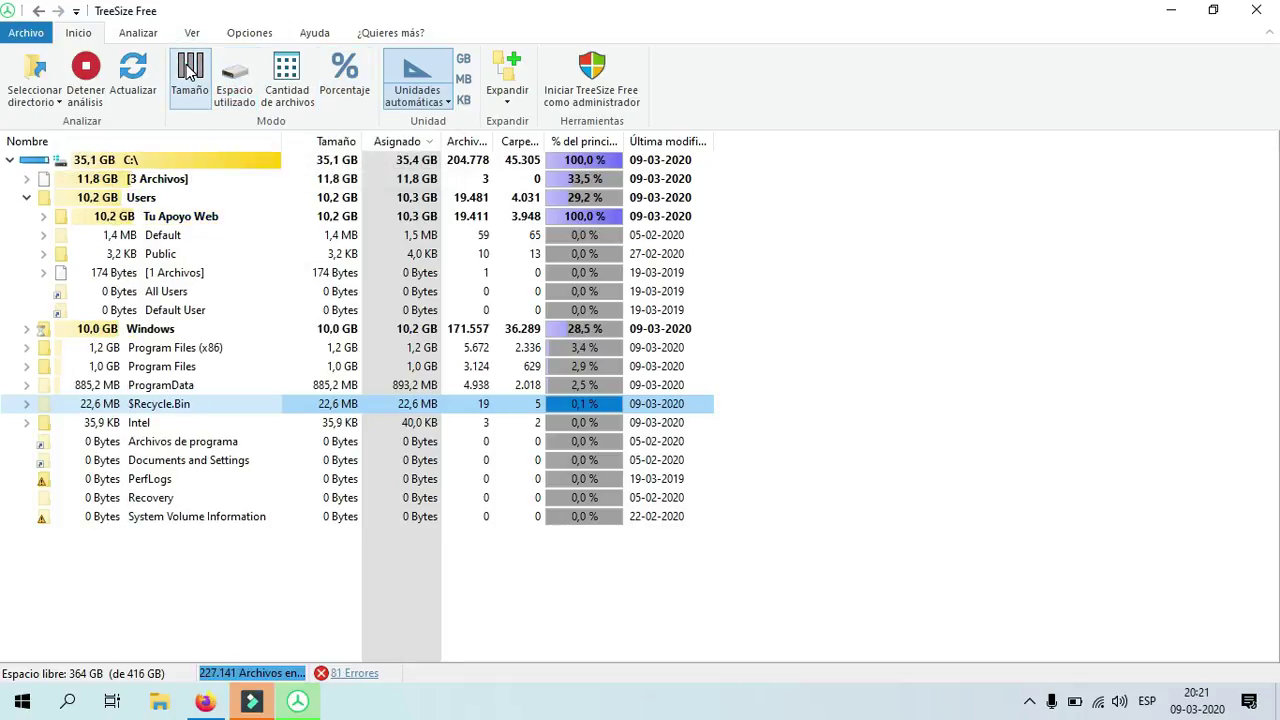
# Step: Show the folder sizes in GB, then in MB and finally in KB, and look through the other available units
pyautogui.click(463, 64)
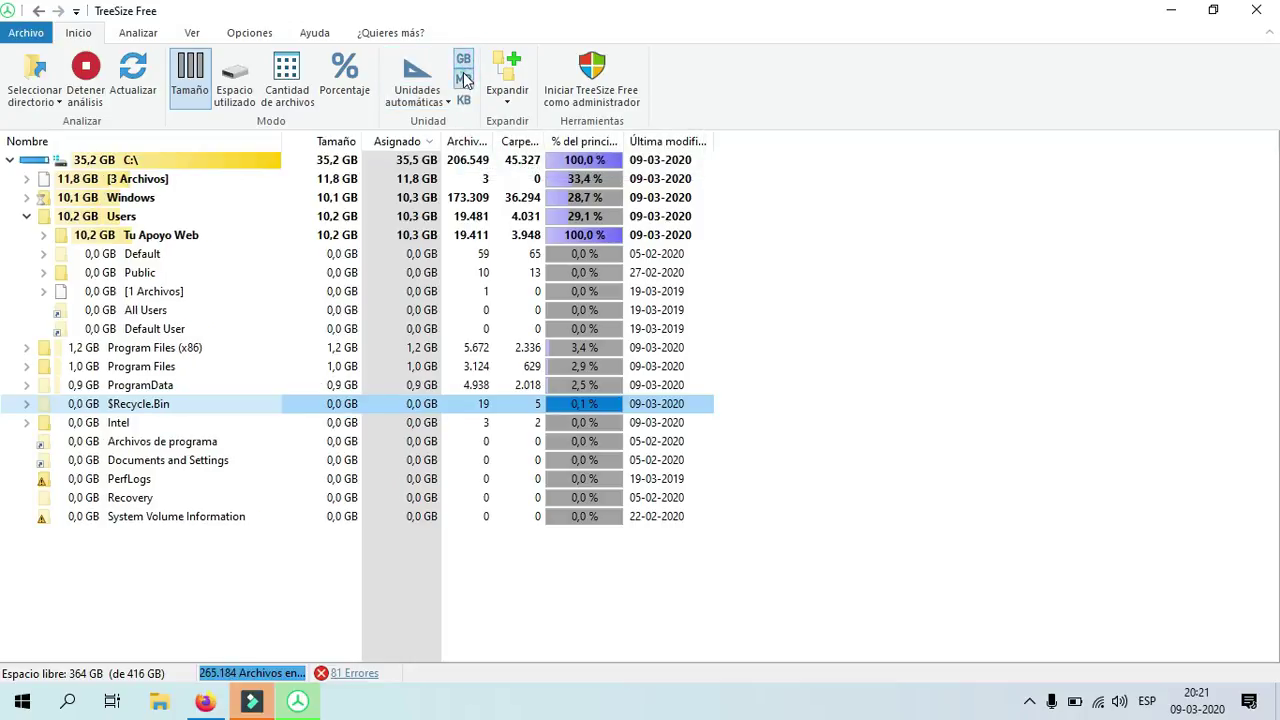
pyautogui.click(463, 79)
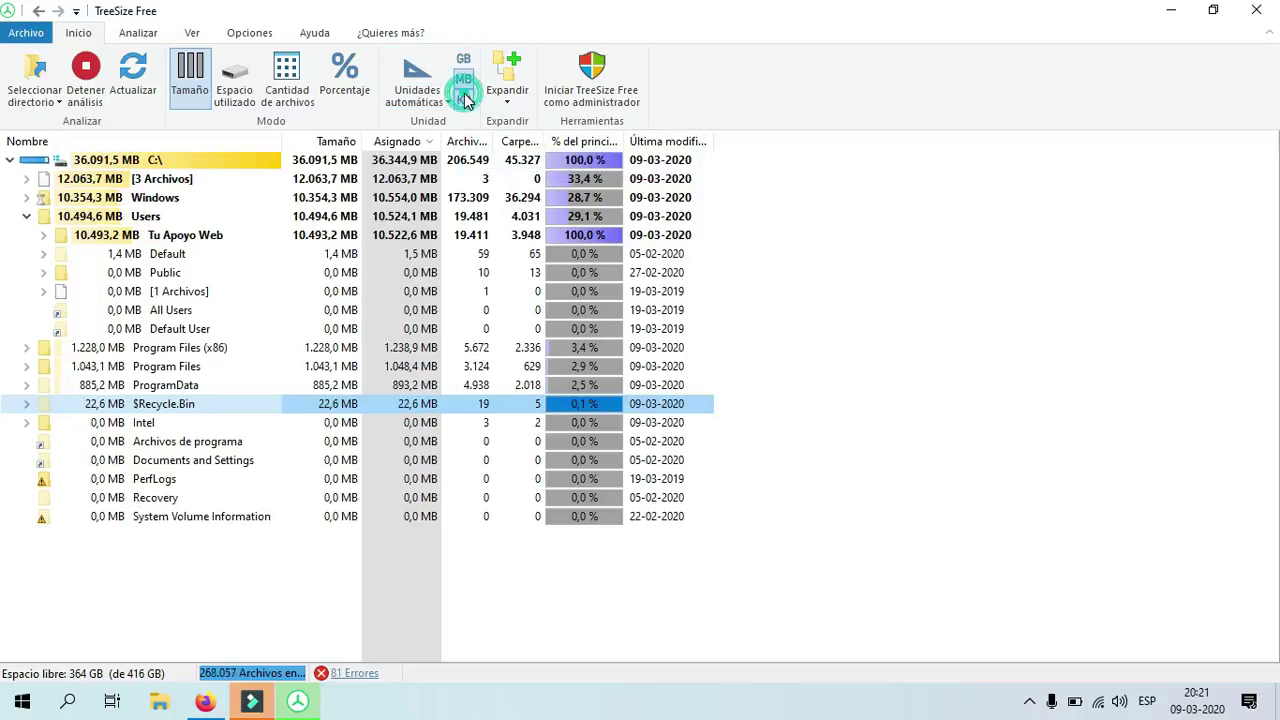
pyautogui.click(463, 100)
pyautogui.click(440, 104)
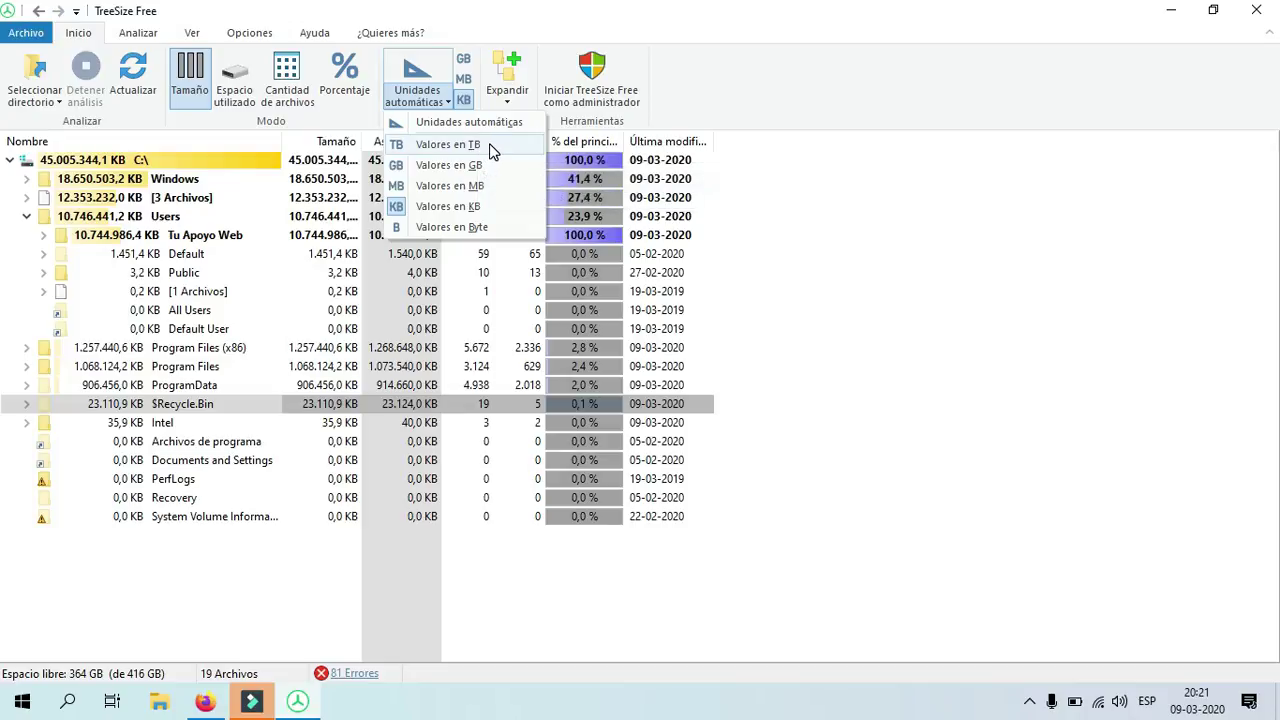
pyautogui.click(540, 12)
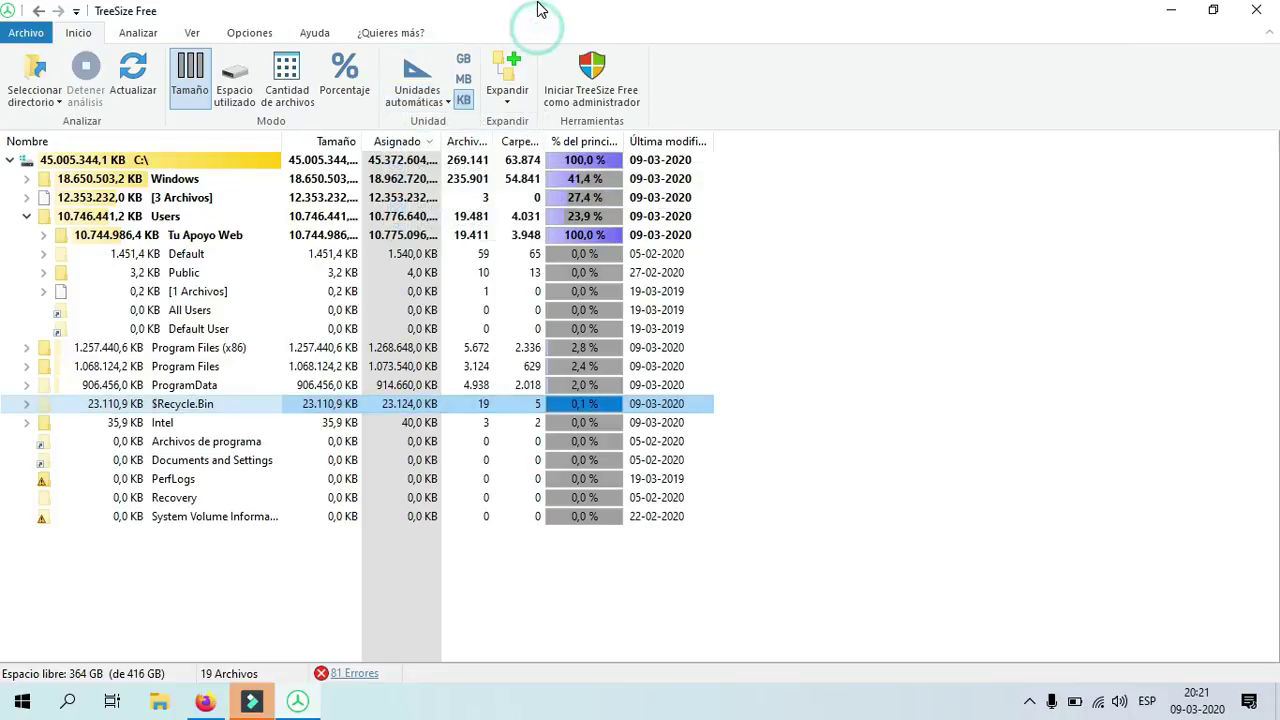
# Step: Expand the $Recycle.Bin folder to level 1 and then to level 2
pyautogui.click(510, 102)
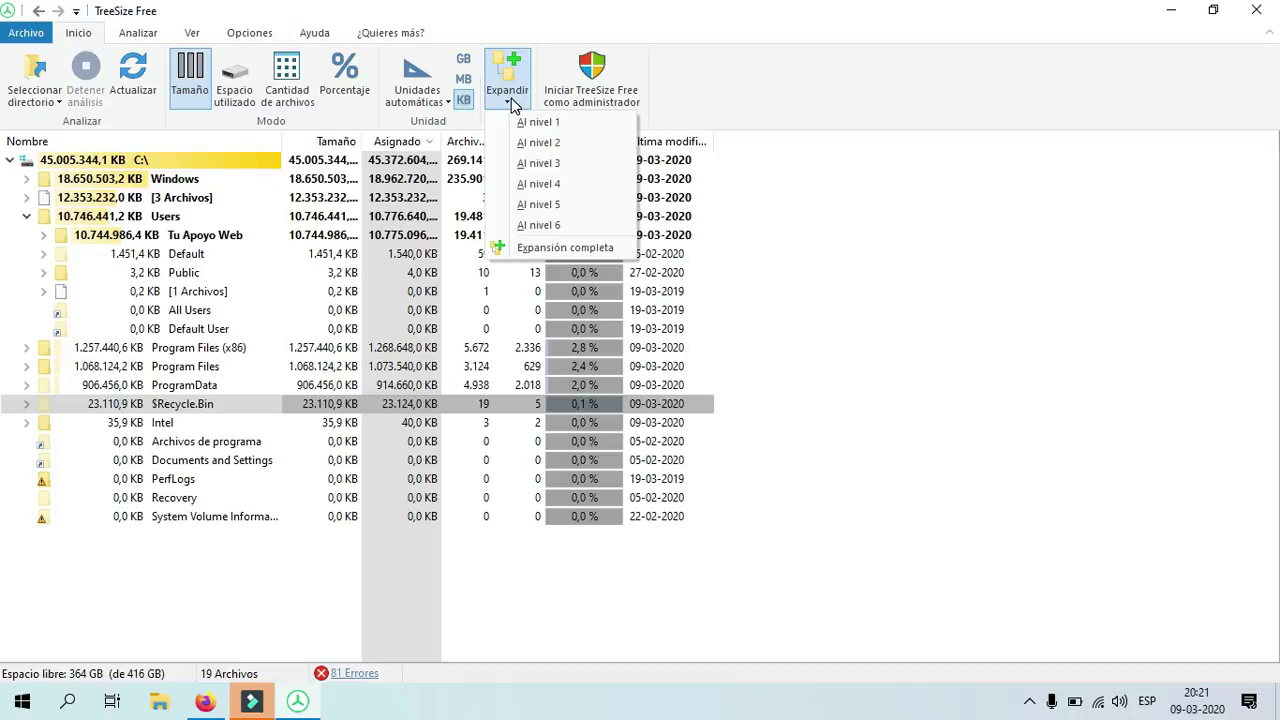
pyautogui.click(534, 124)
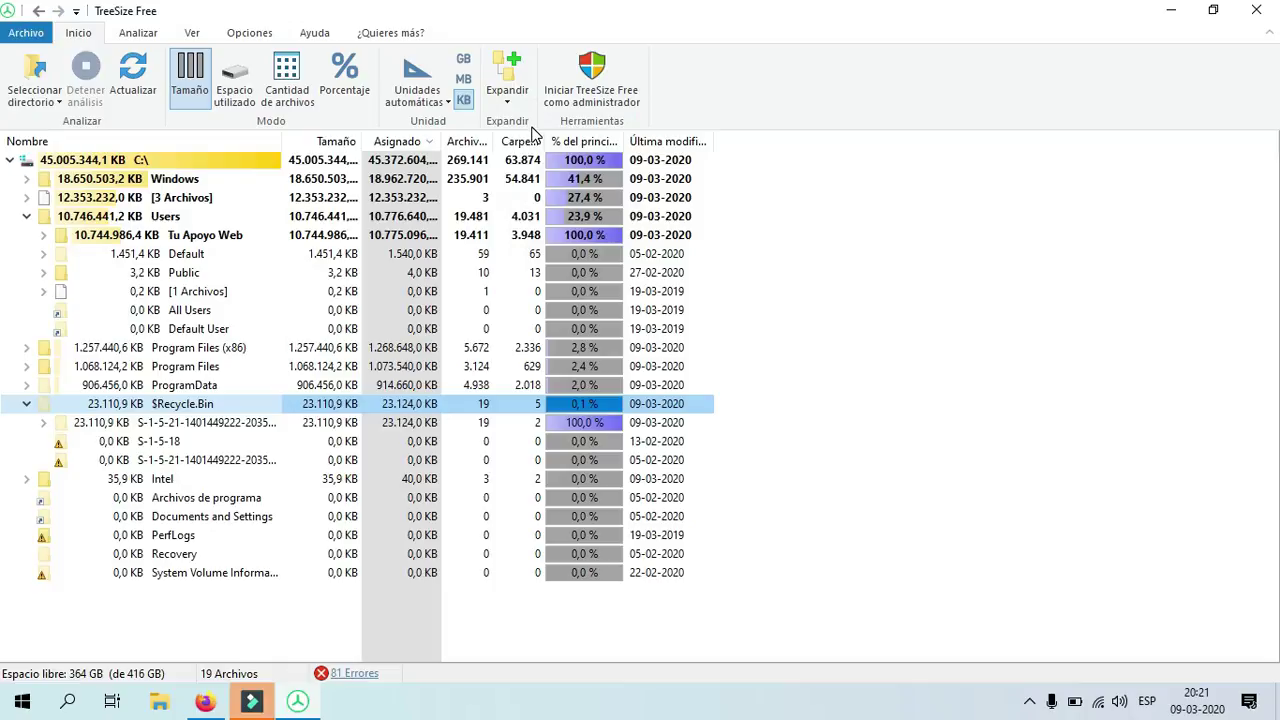
pyautogui.click(508, 96)
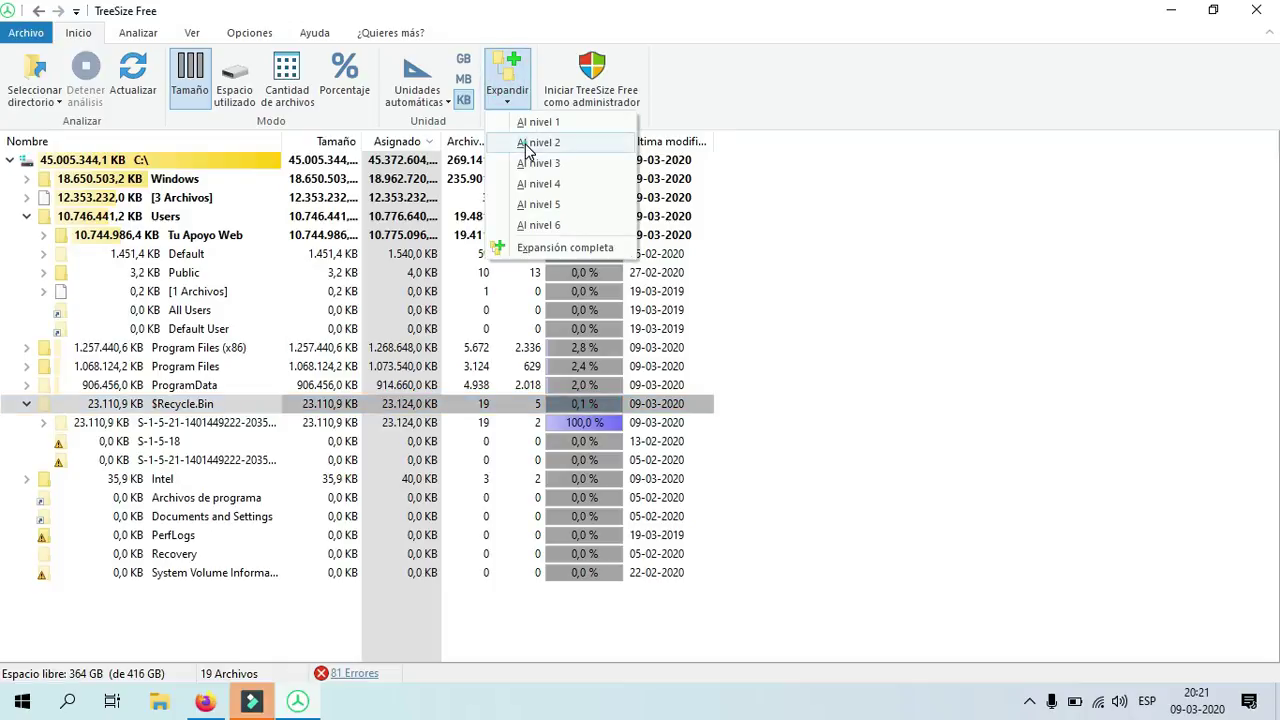
pyautogui.click(528, 146)
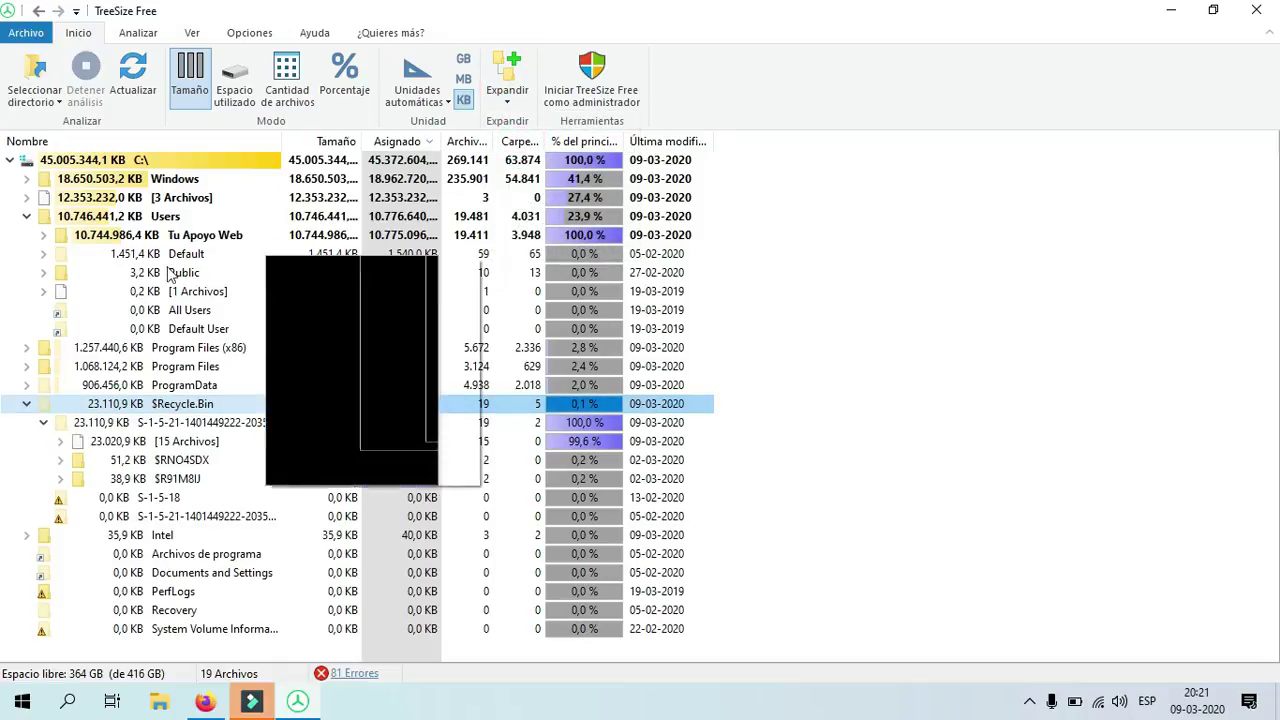
pyautogui.click(510, 97)
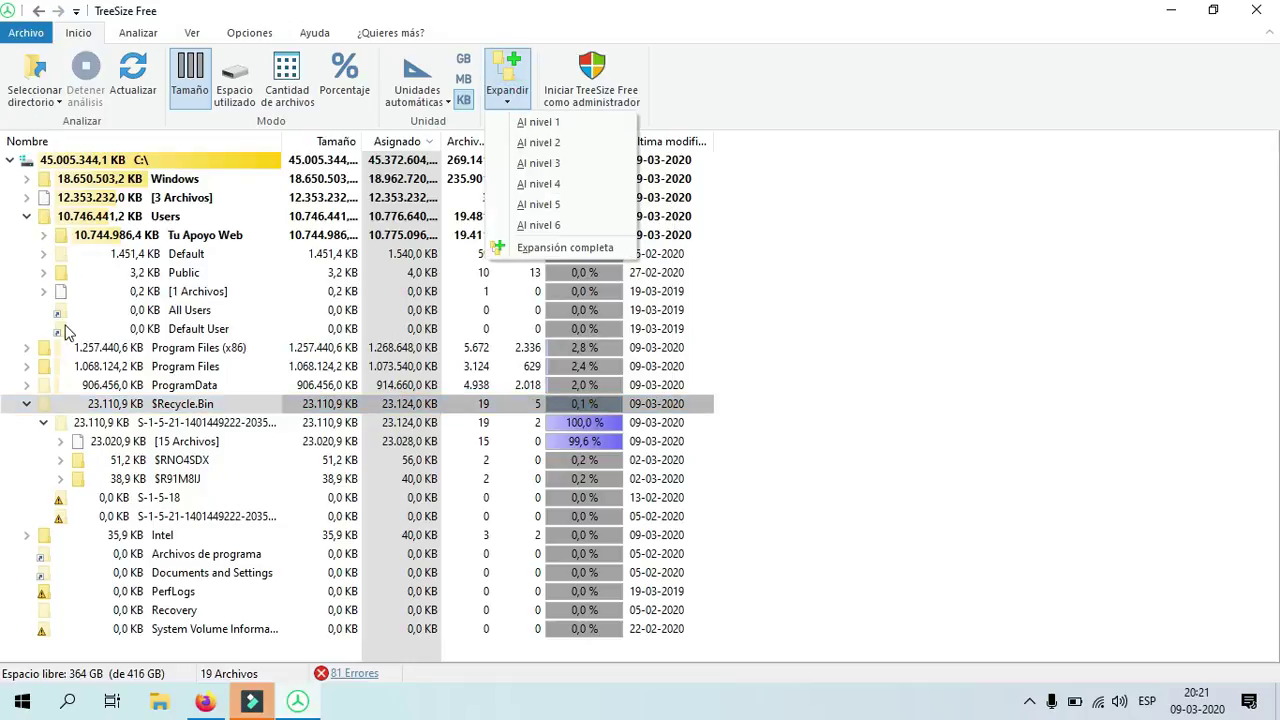
pyautogui.click(585, 29)
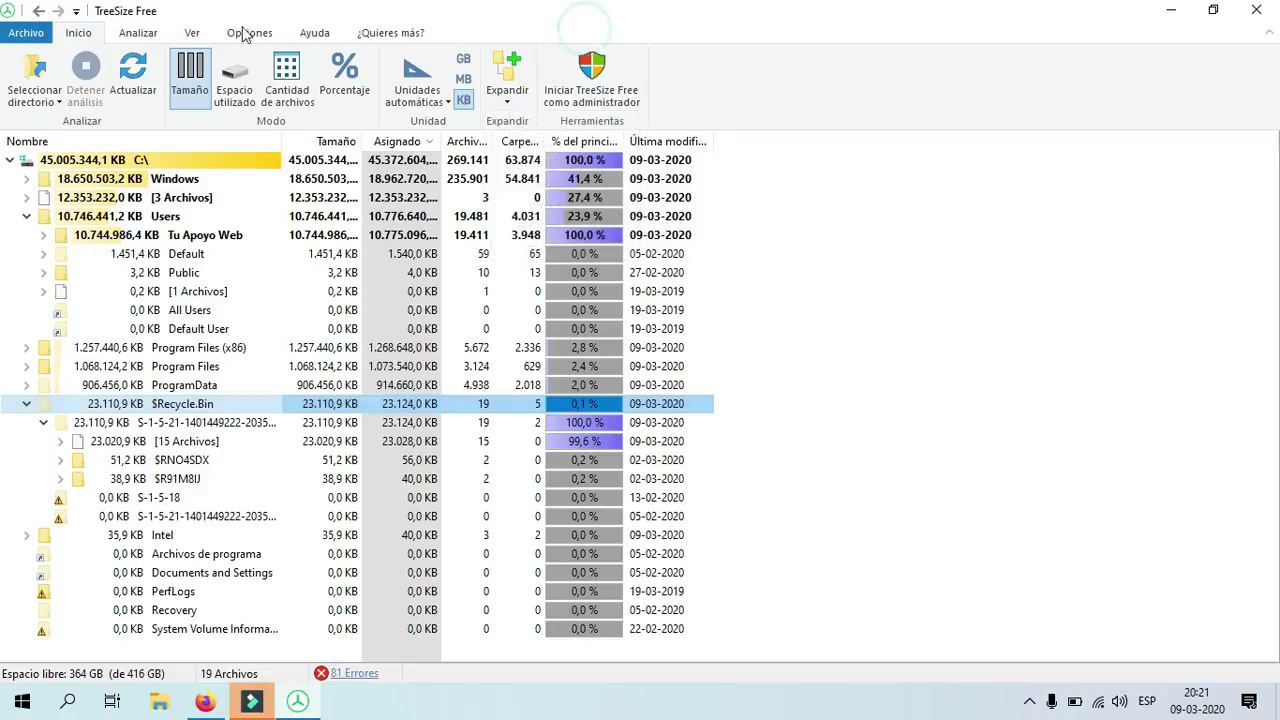
# Step: Review the analysis tools for choosing a directory, expanding the tree and searching it, then close the search dialog
pyautogui.click(140, 35)
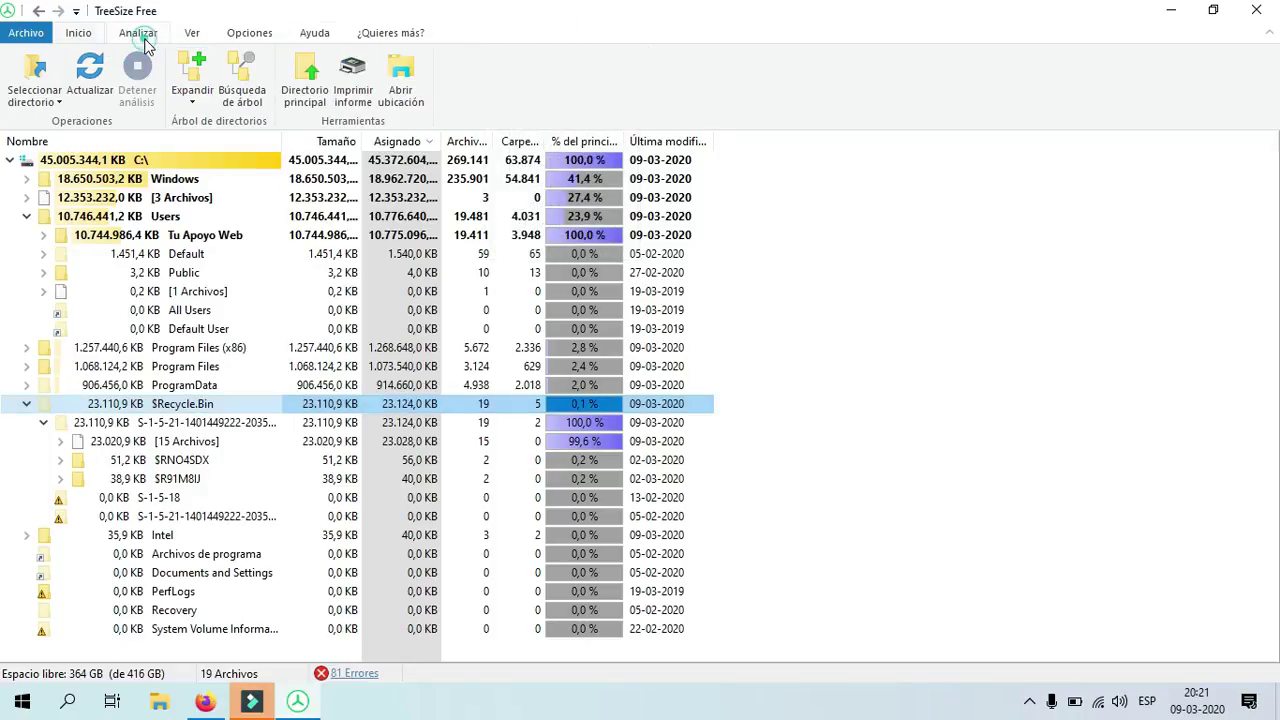
pyautogui.click(45, 95)
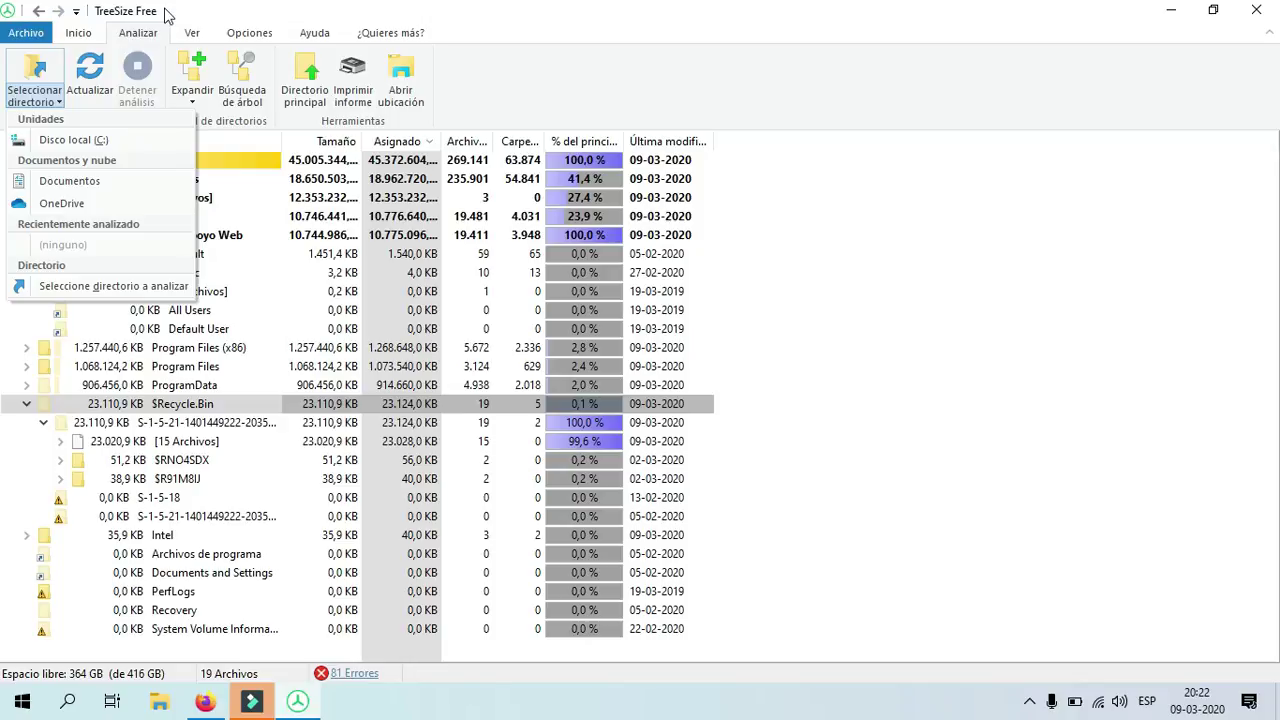
pyautogui.click(205, 75)
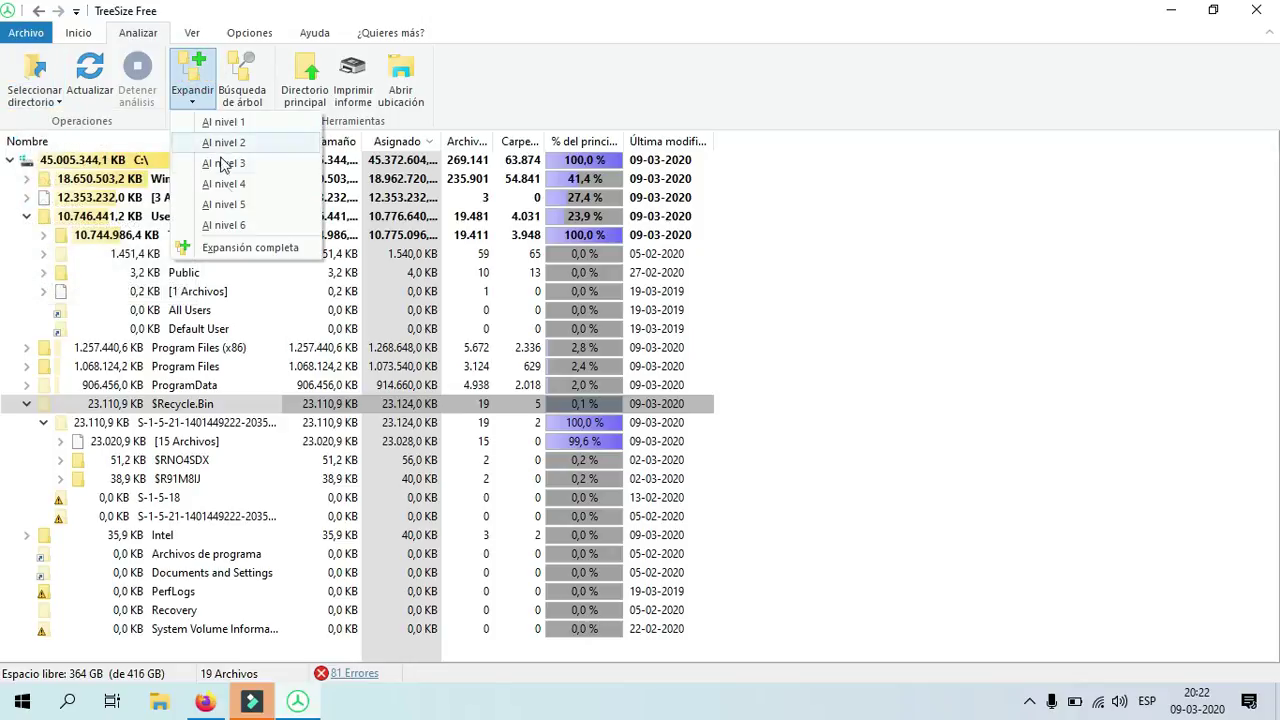
pyautogui.click(262, 80)
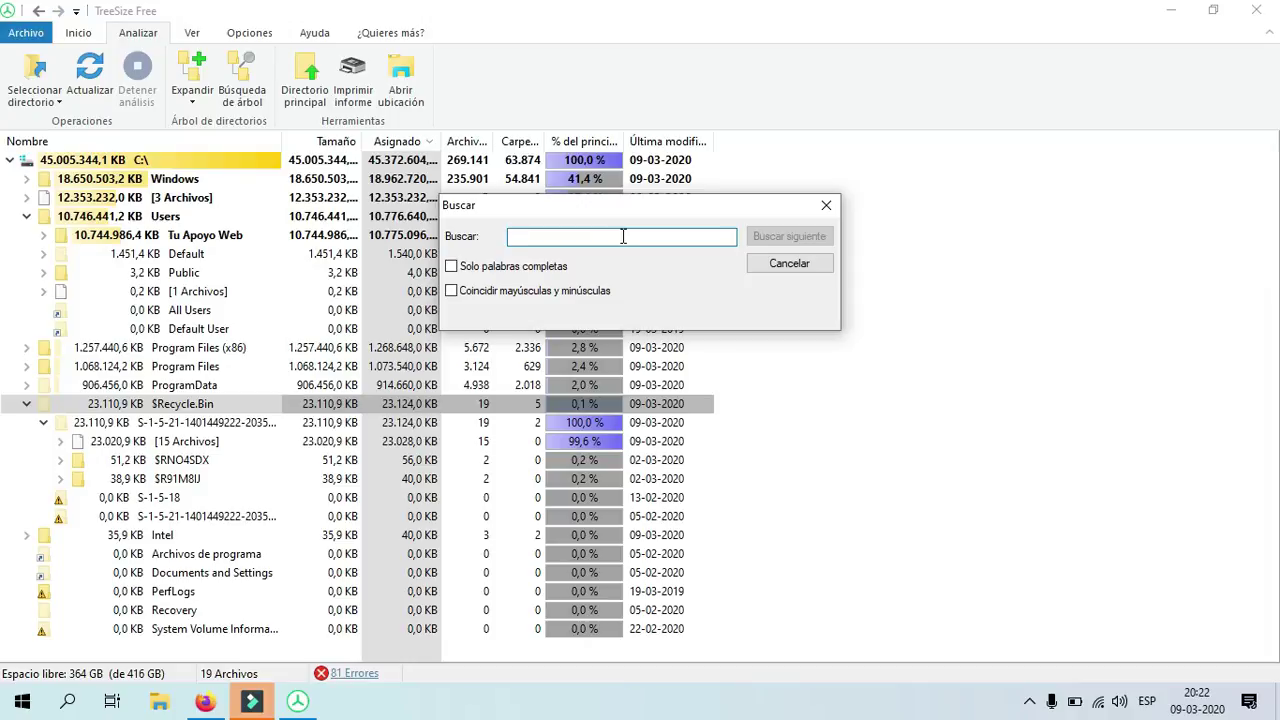
pyautogui.click(826, 205)
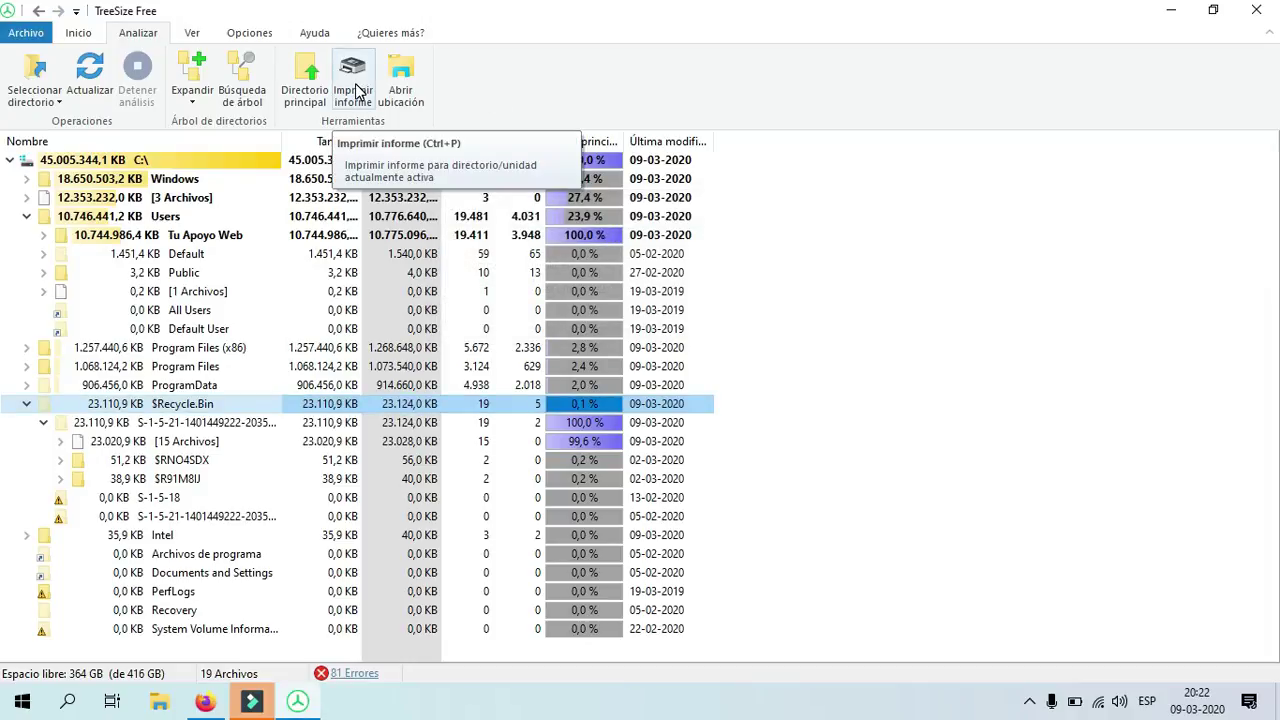
# Step: Open the scanned location in File Explorer, expand Disco local (C:) in its folder tree, and close the window
pyautogui.click(420, 97)
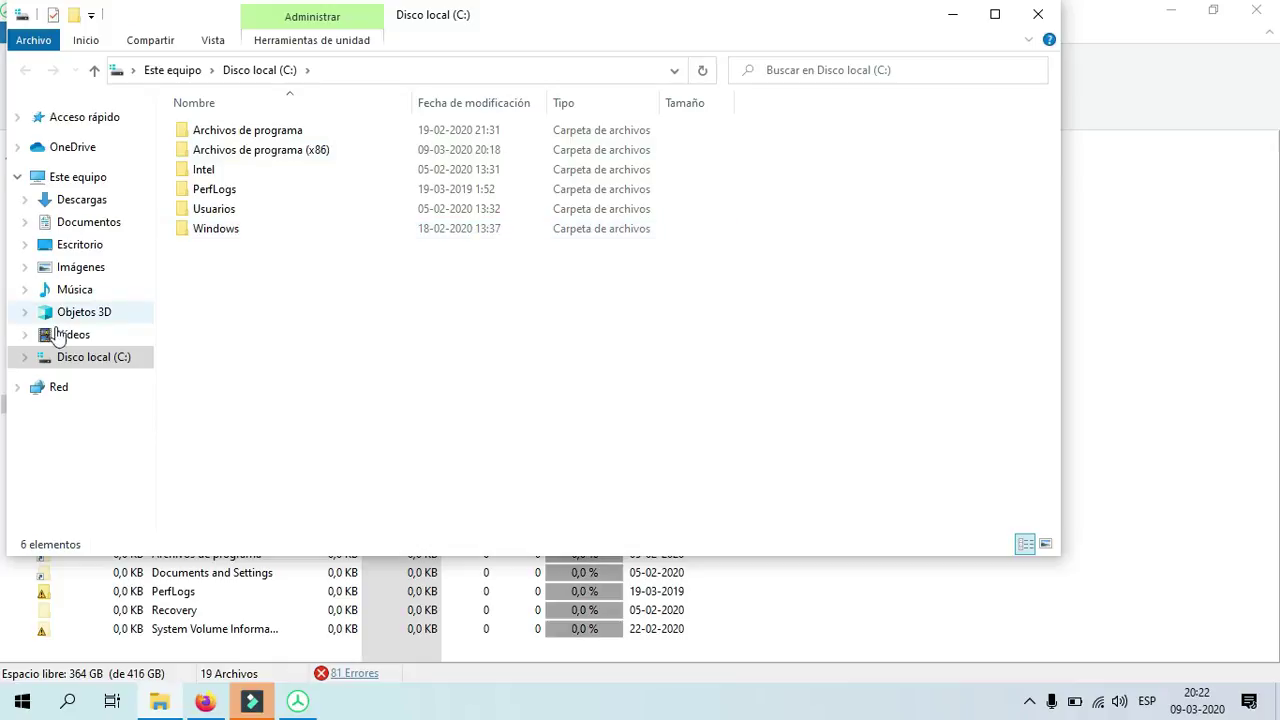
pyautogui.click(24, 356)
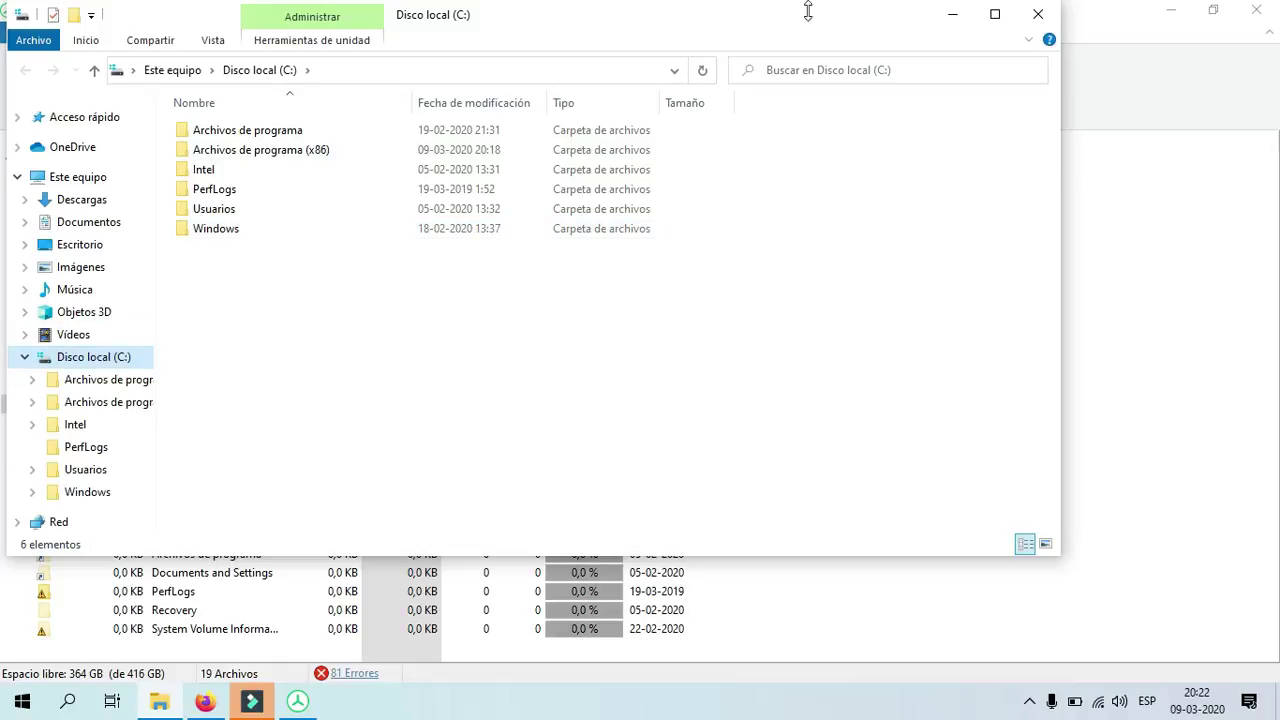
pyautogui.click(1040, 14)
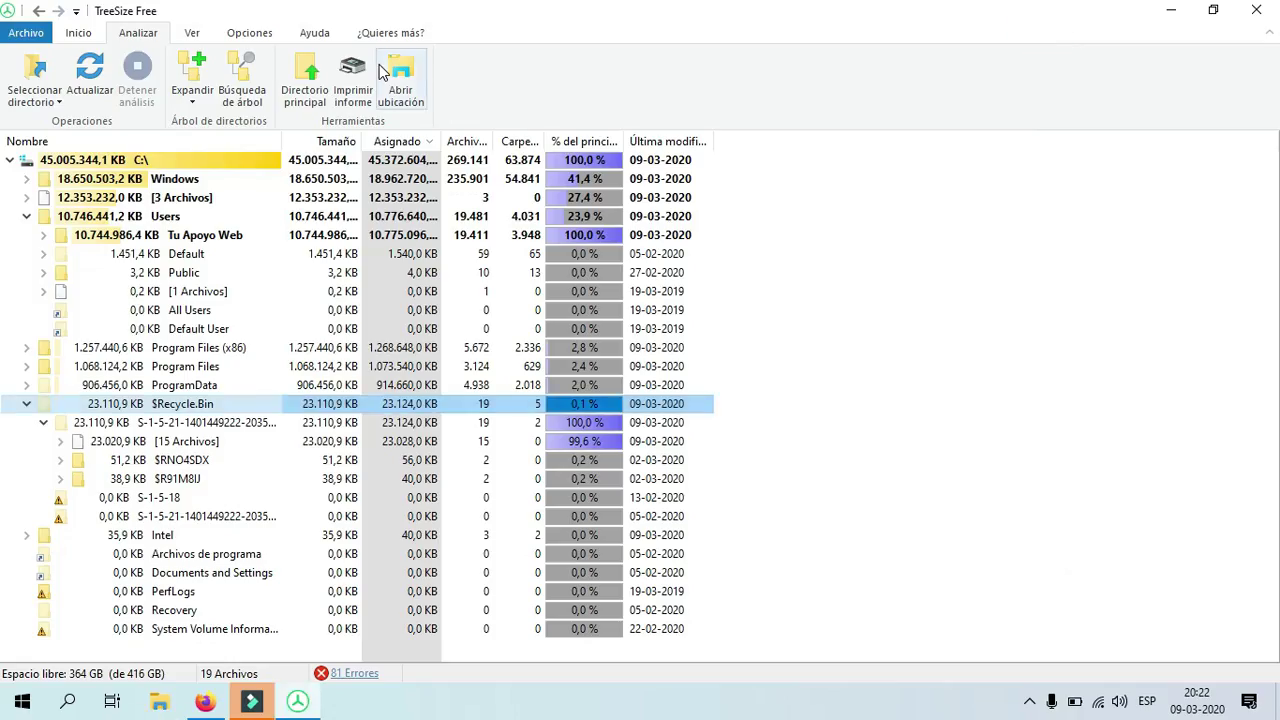
# Step: Display the sizes and percentages with 2 decimals and then with 0 decimals
pyautogui.click(198, 34)
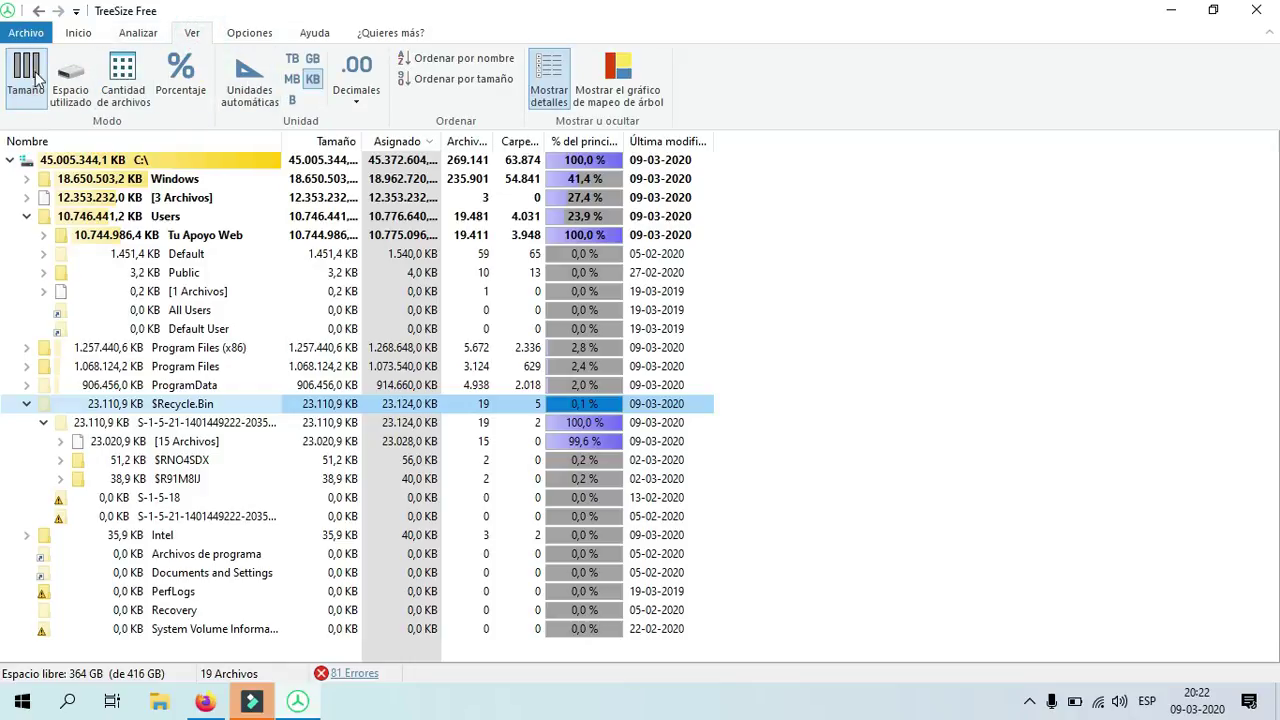
pyautogui.click(372, 103)
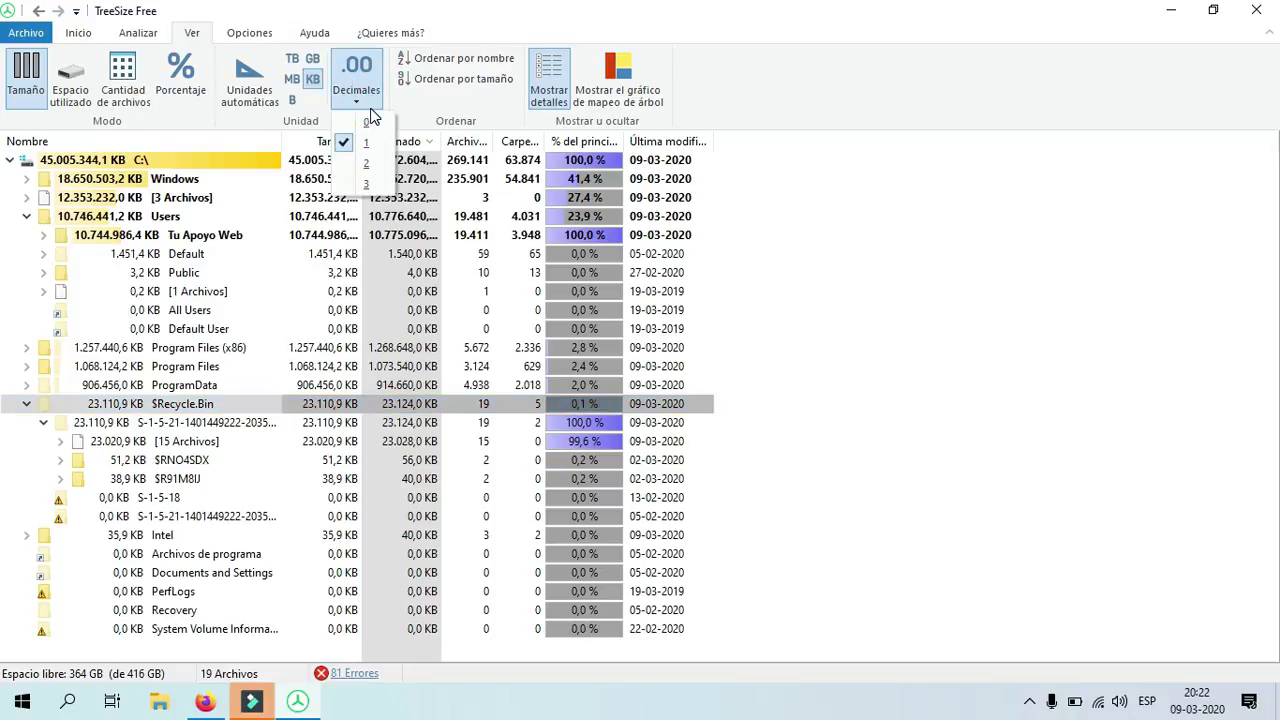
pyautogui.click(380, 164)
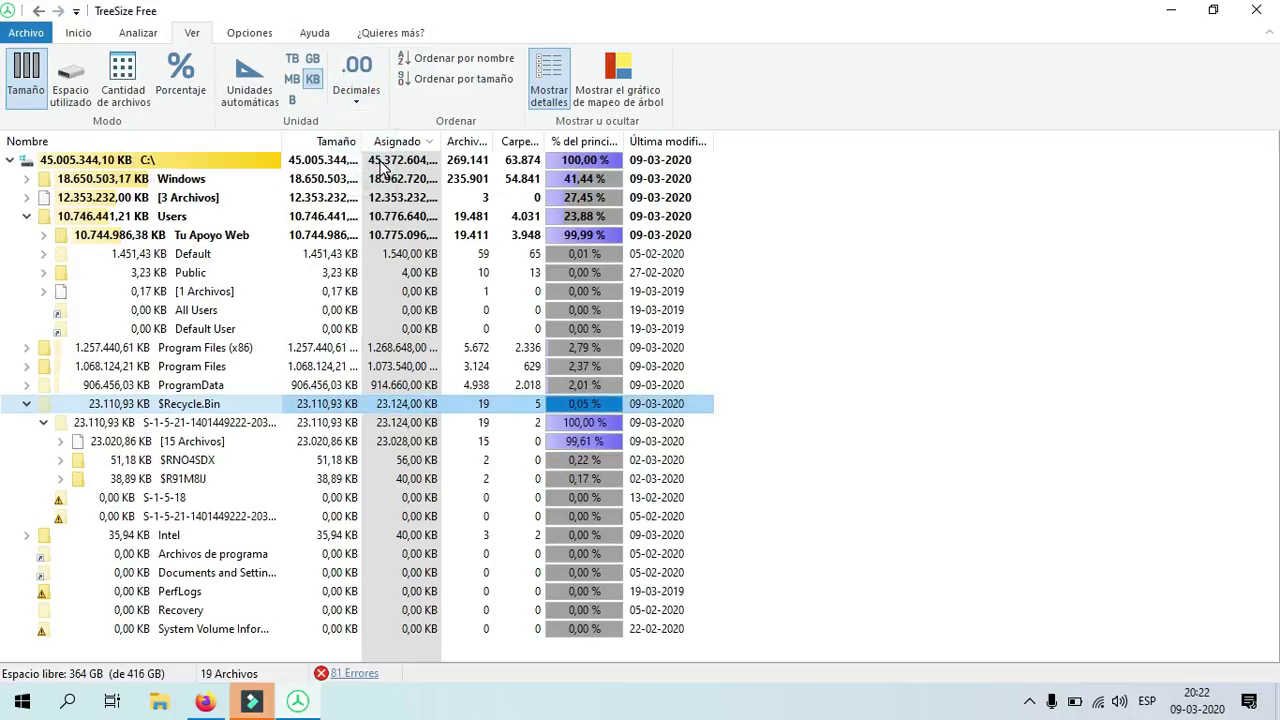
pyautogui.click(354, 92)
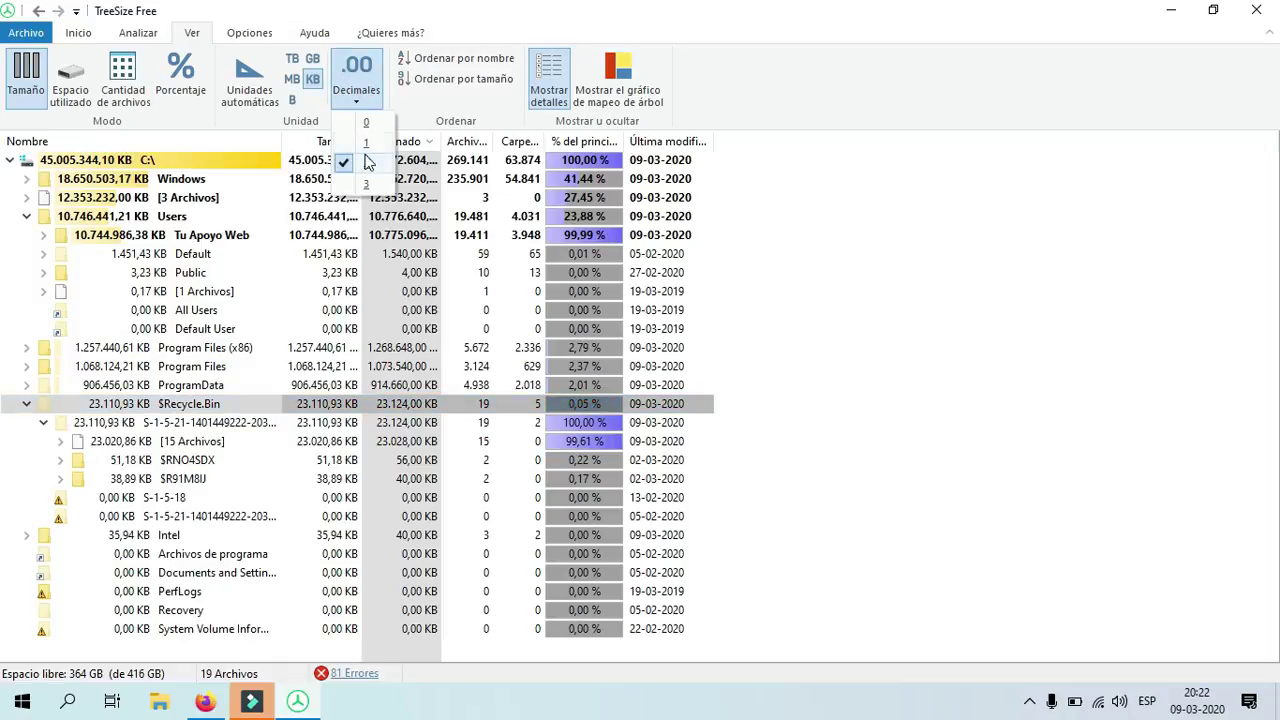
pyautogui.click(376, 127)
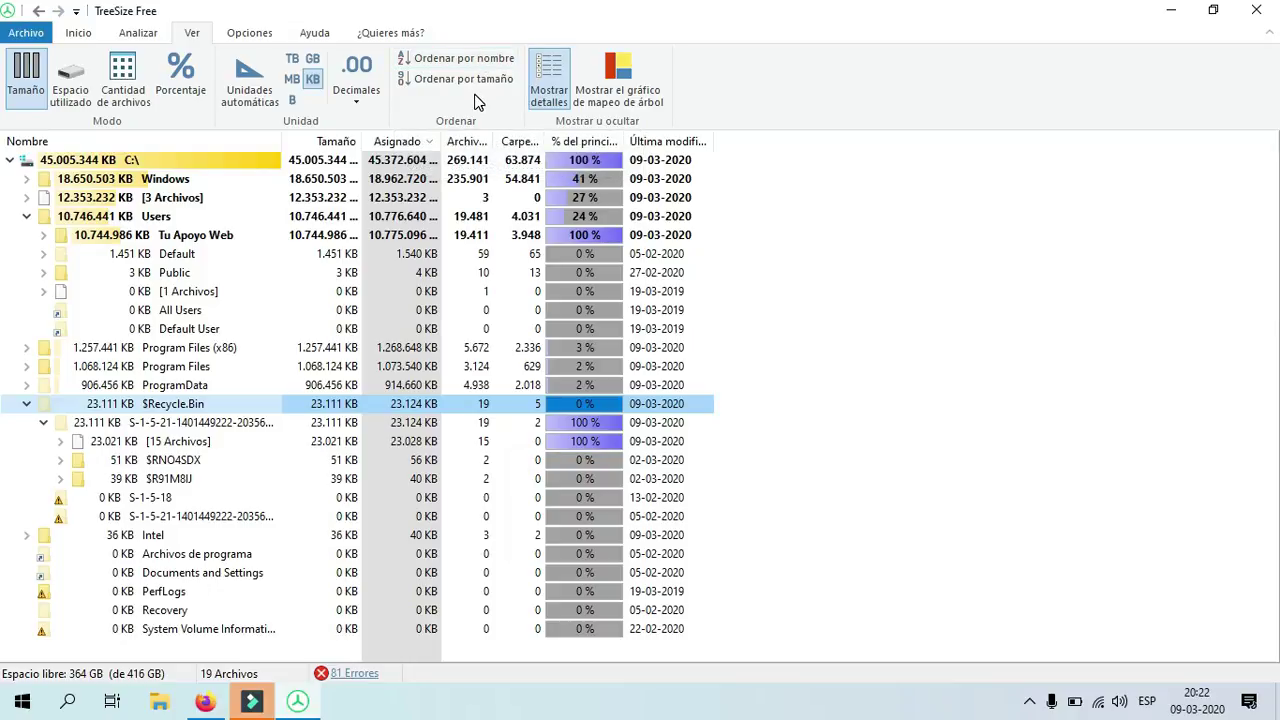
# Step: Show the treemap chart and view it for the Default folder and then for the root files group
pyautogui.click(598, 85)
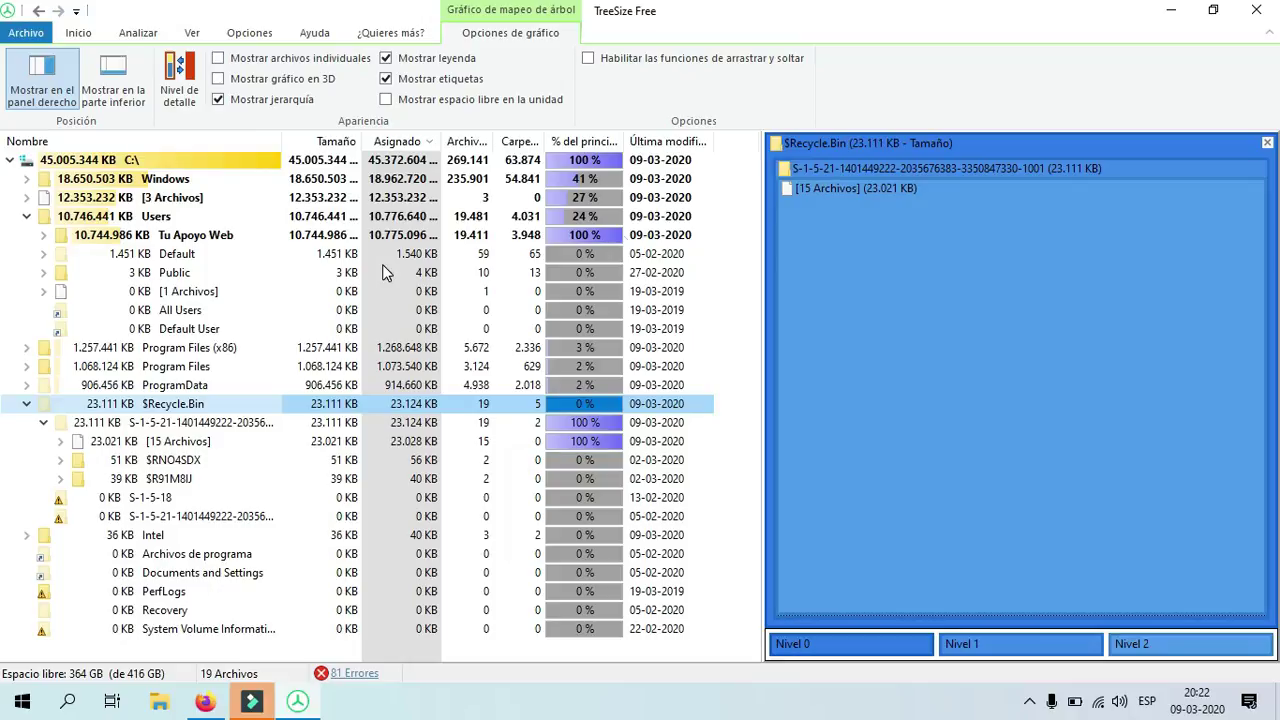
pyautogui.click(282, 254)
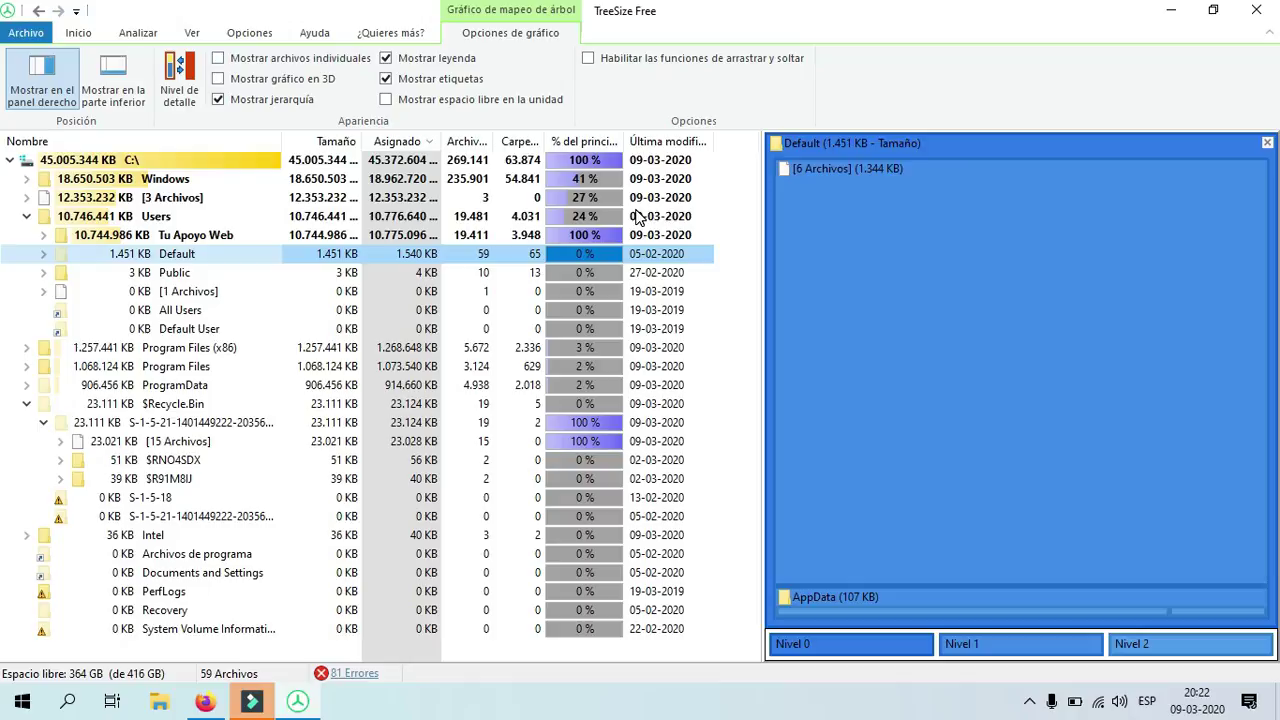
pyautogui.click(193, 203)
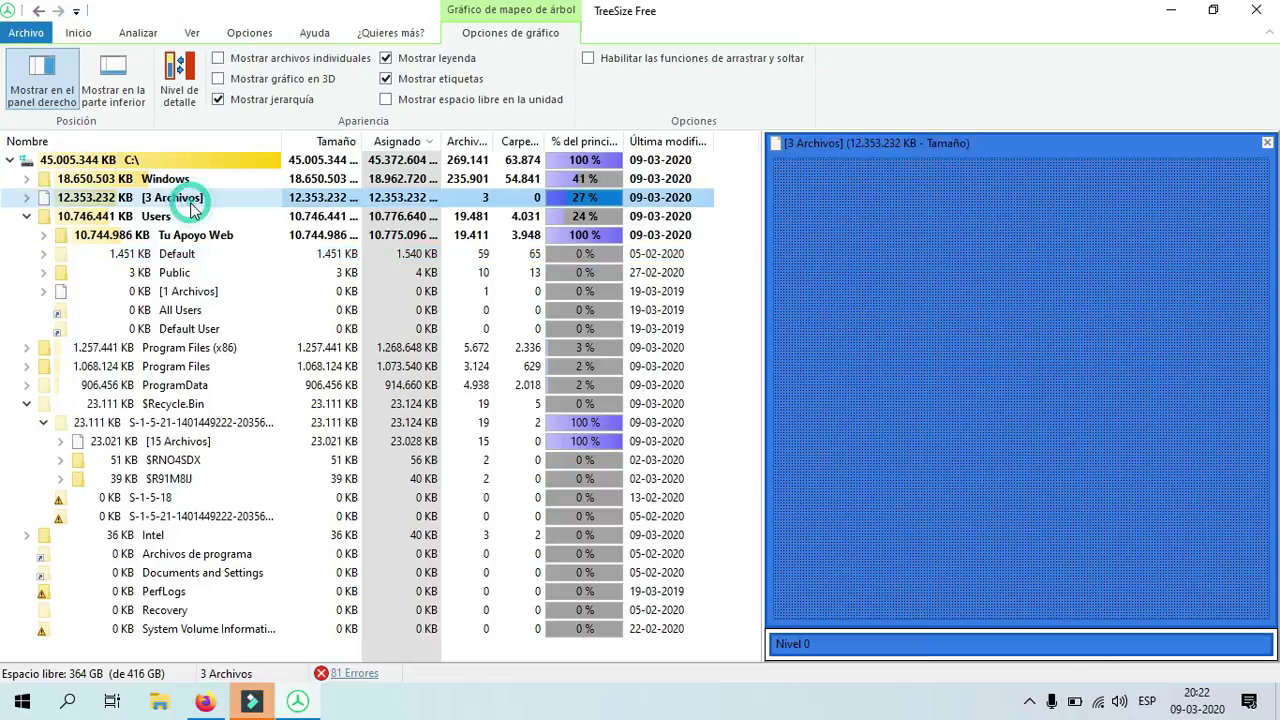
# Step: Place the treemap chart below the folder list and make it show individual files in 3D
pyautogui.click(120, 78)
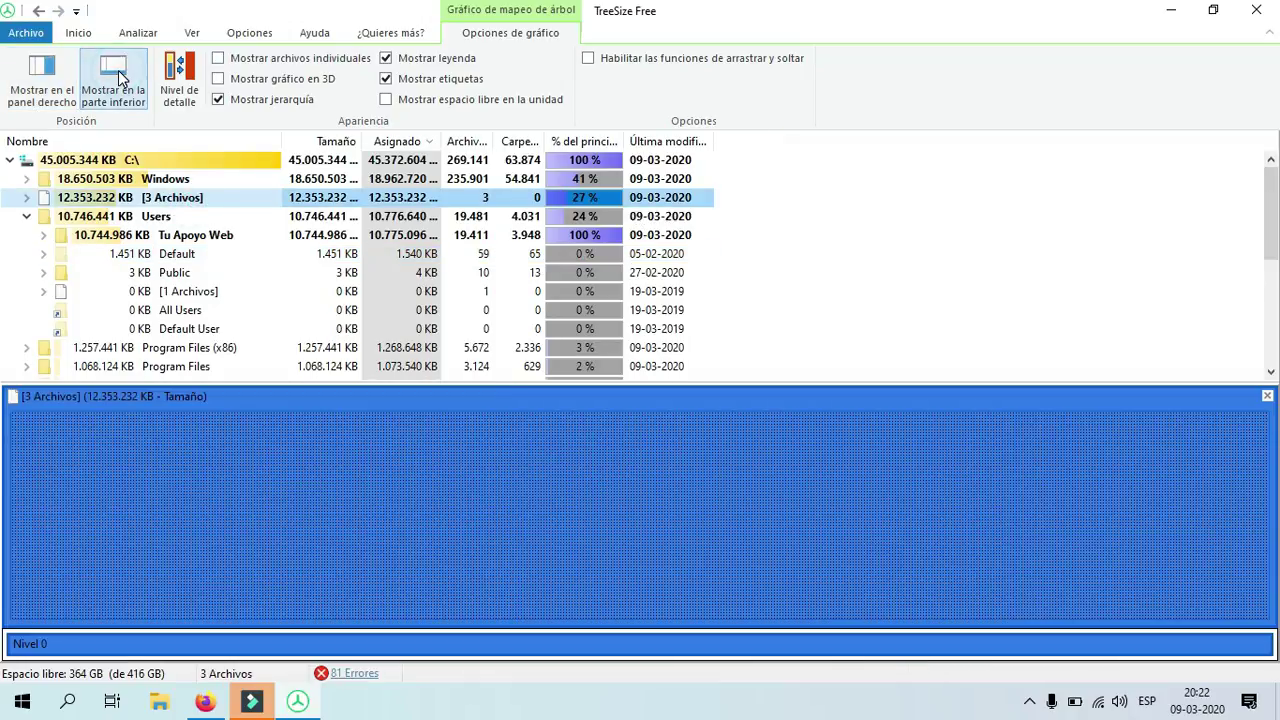
pyautogui.click(197, 80)
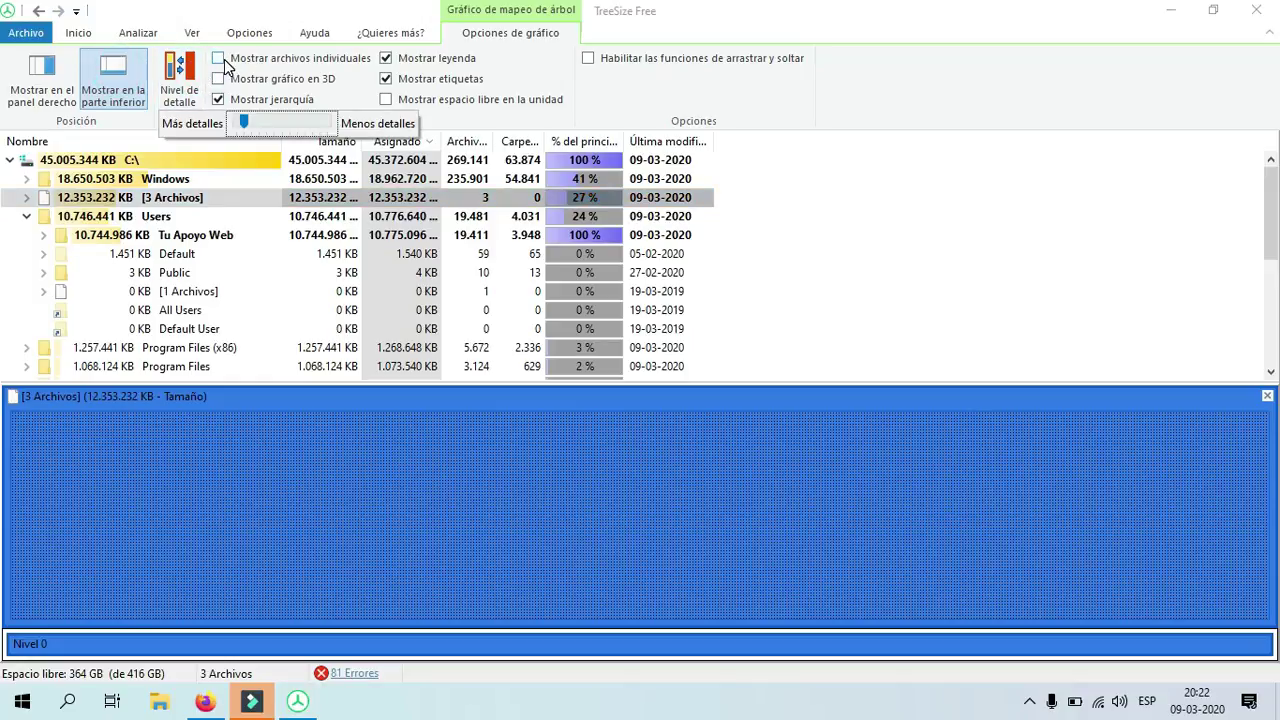
pyautogui.click(222, 58)
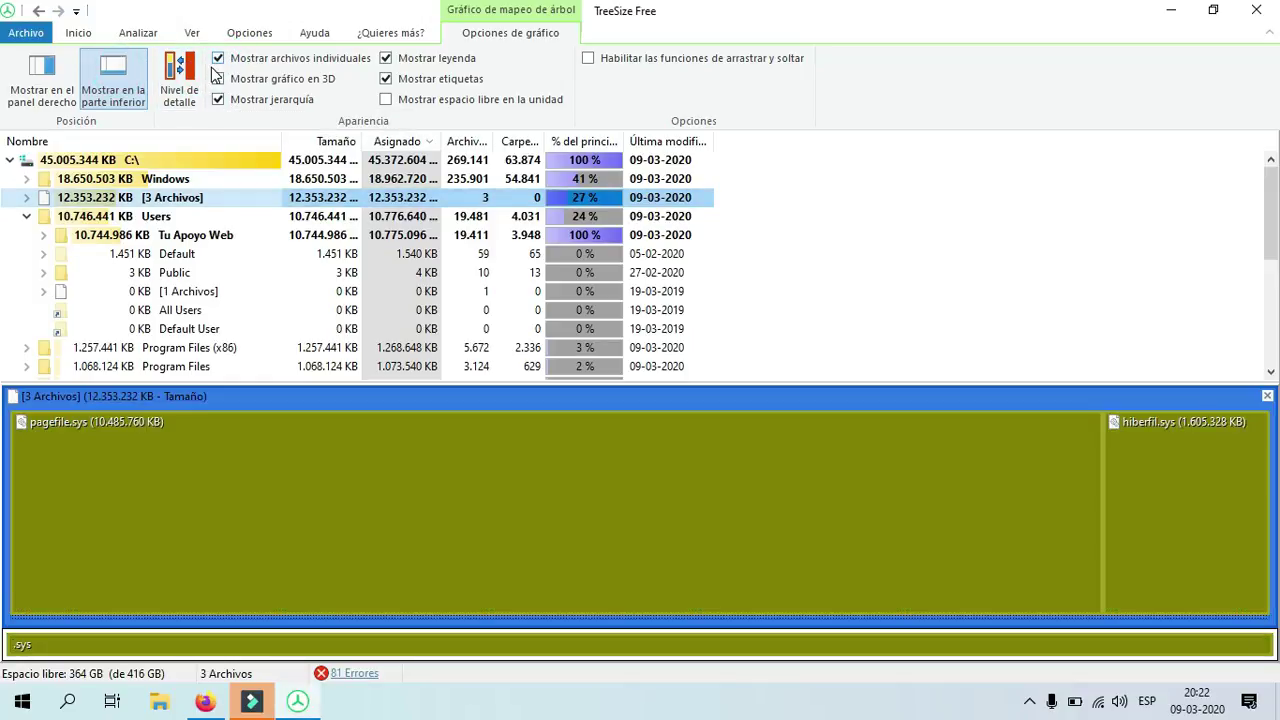
pyautogui.click(219, 79)
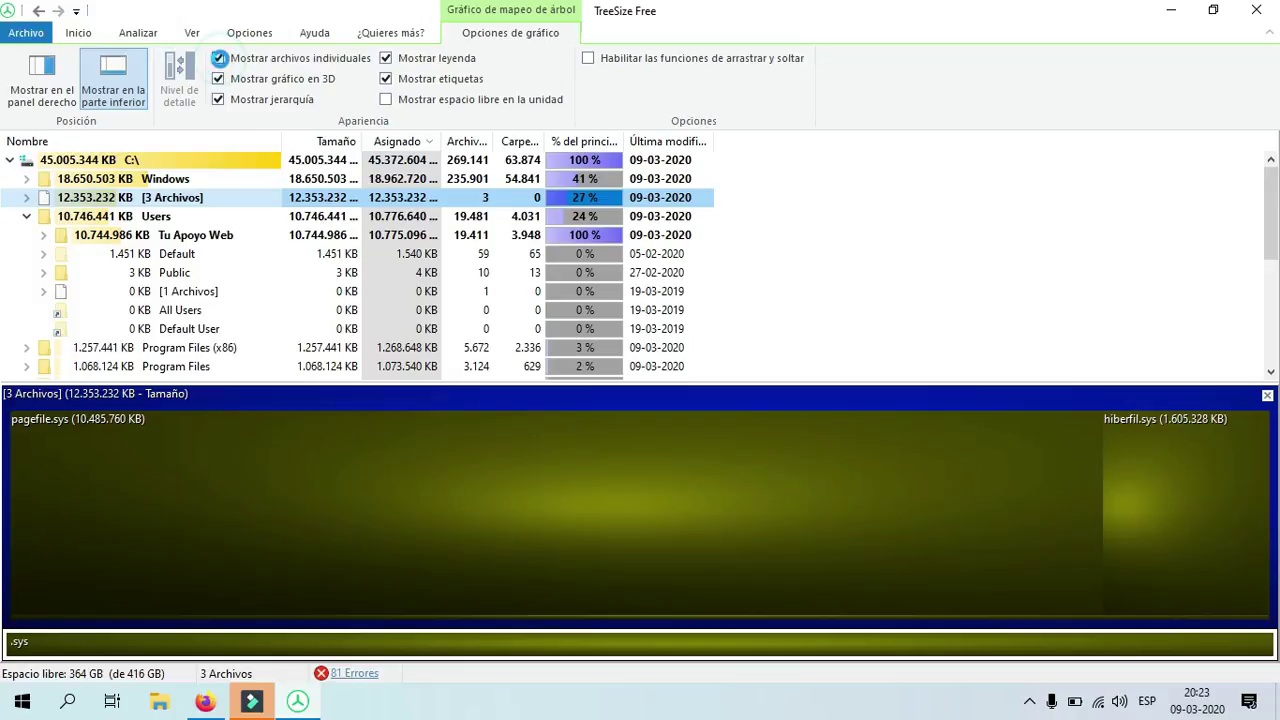
# Step: Turn off the display of individual files and the 3D effect in the treemap chart
pyautogui.click(219, 58)
pyautogui.click(219, 79)
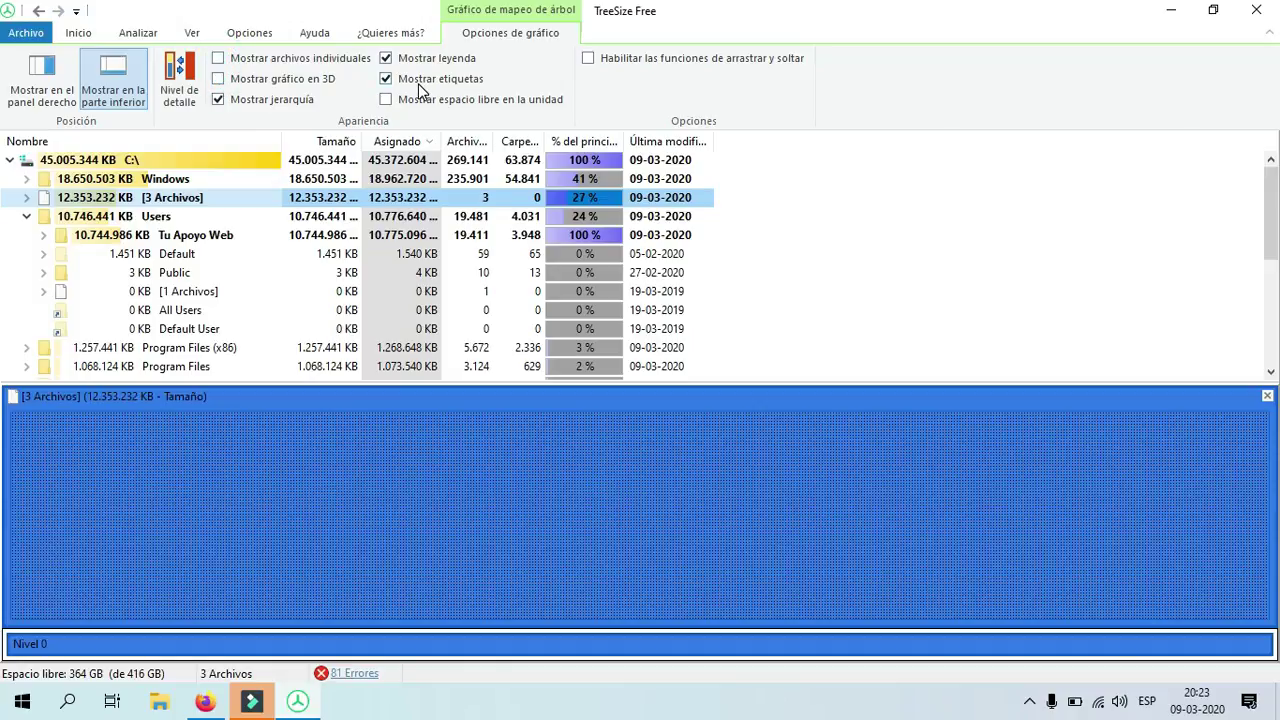
# Step: Open the filter pattern setup and examine the choices for the pattern's action, comparison target and type
pyautogui.click(245, 35)
pyautogui.click(28, 72)
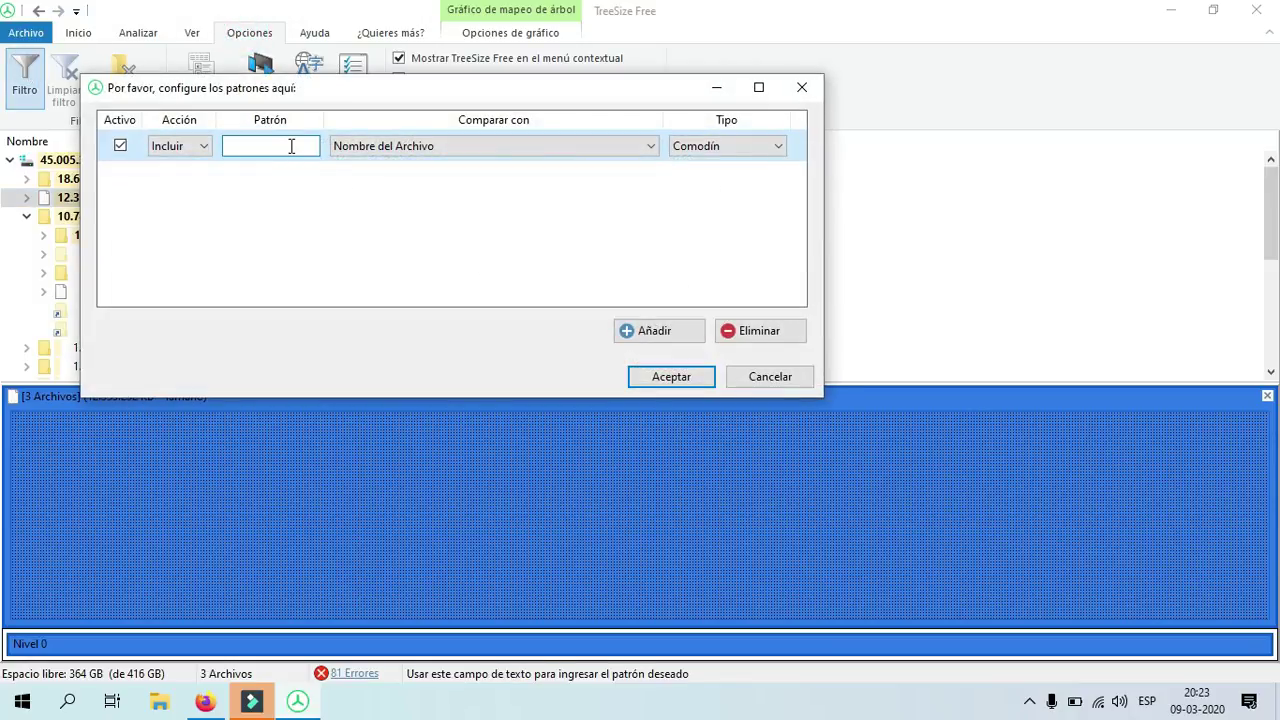
pyautogui.click(201, 150)
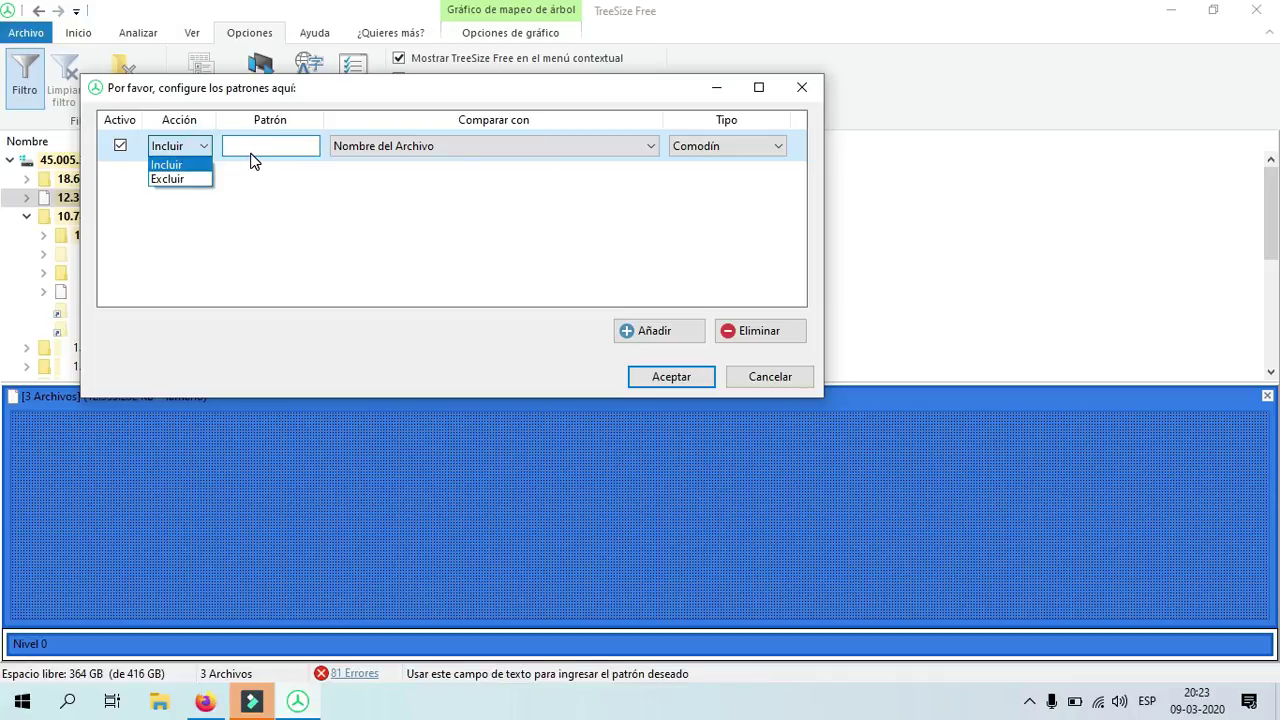
pyautogui.click(267, 147)
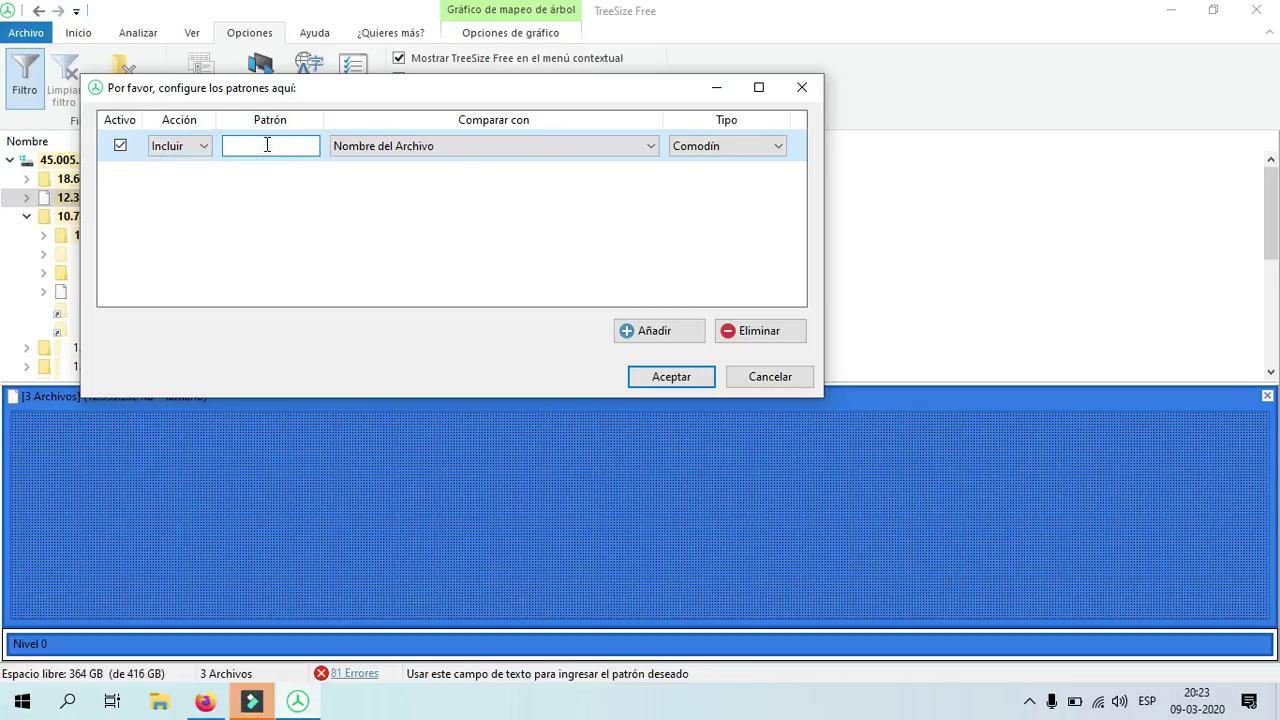
pyautogui.click(446, 146)
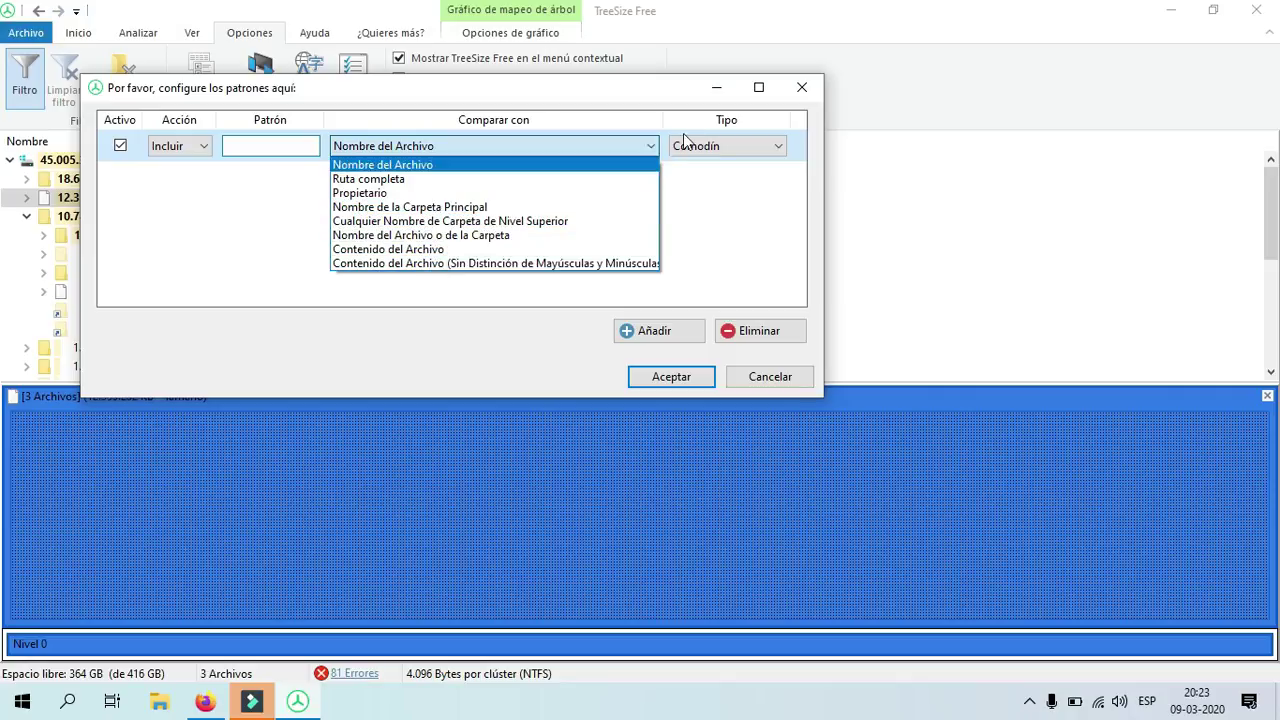
pyautogui.click(729, 146)
pyautogui.click(731, 147)
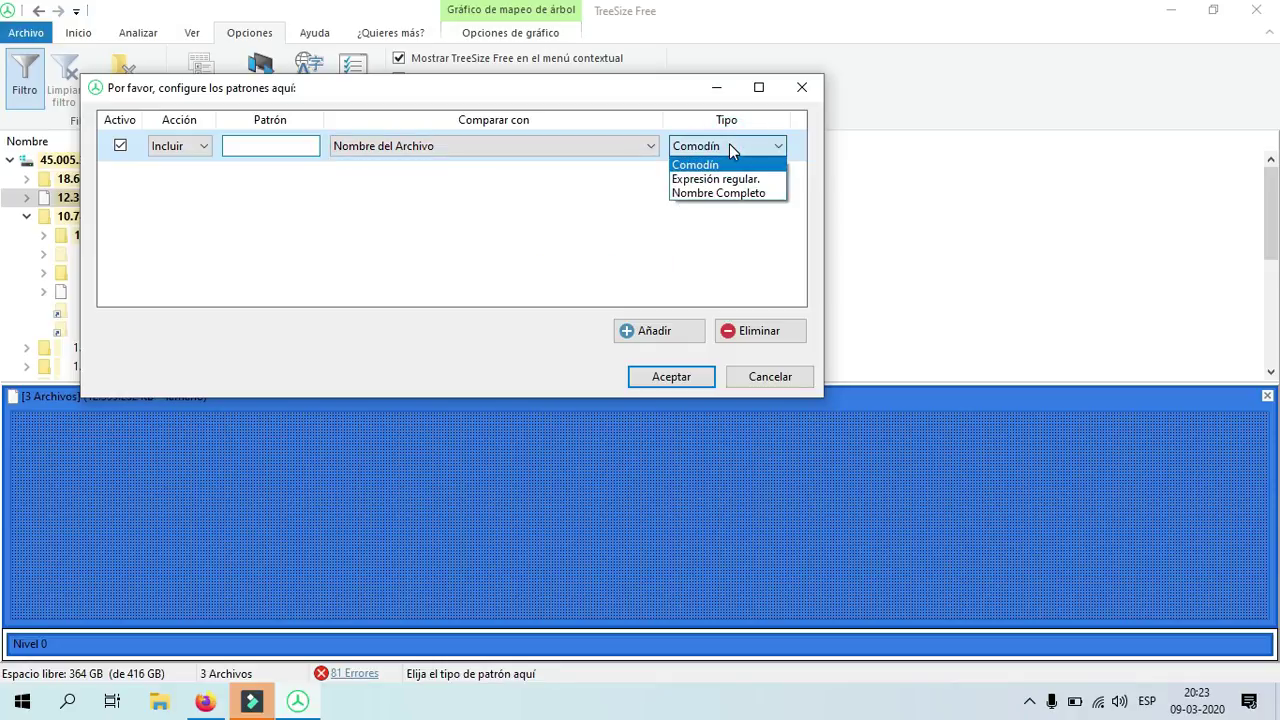
pyautogui.click(289, 149)
pyautogui.click(289, 148)
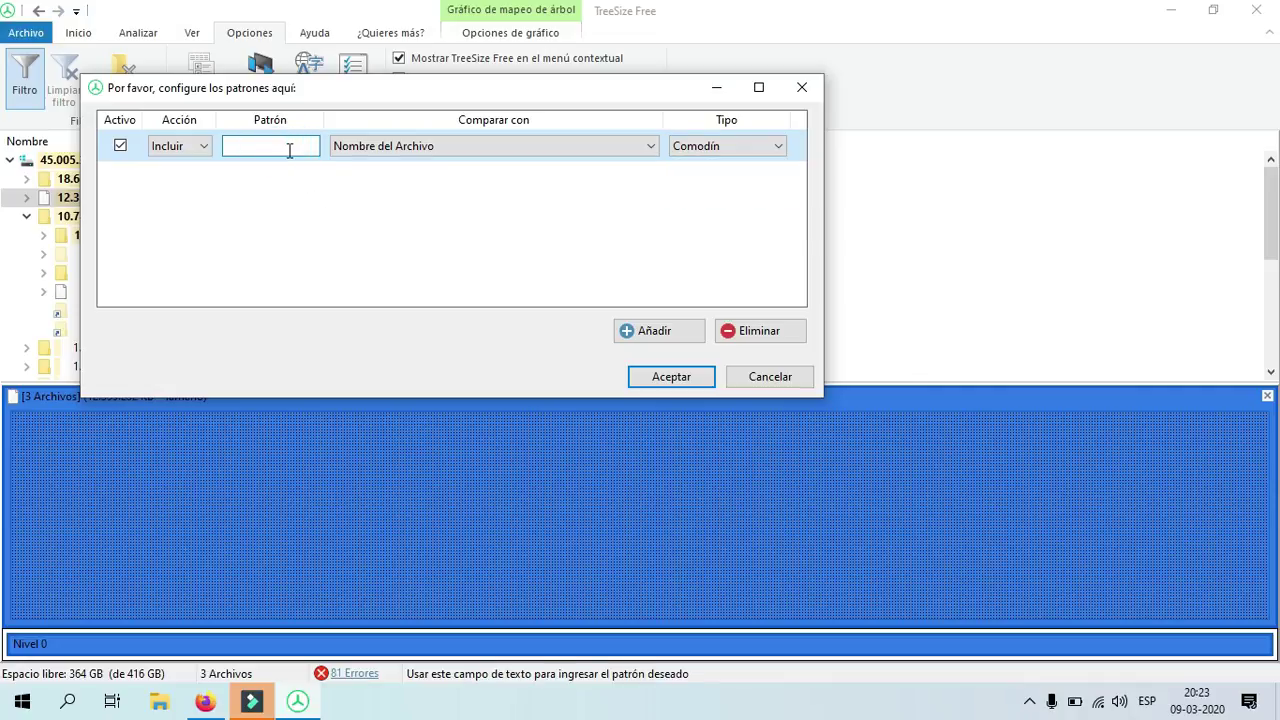
# Step: Add a second filter pattern with the action Excluir, remove it again, and cancel the filter setup
pyautogui.click(685, 333)
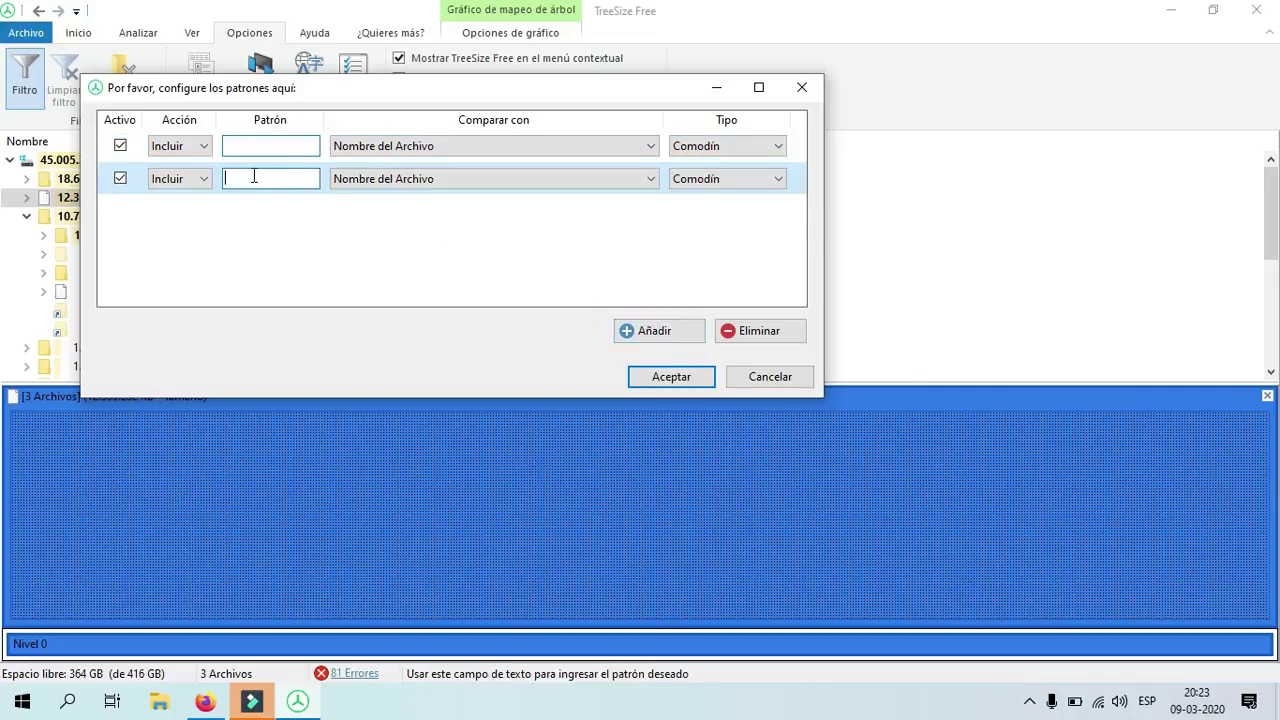
pyautogui.click(288, 145)
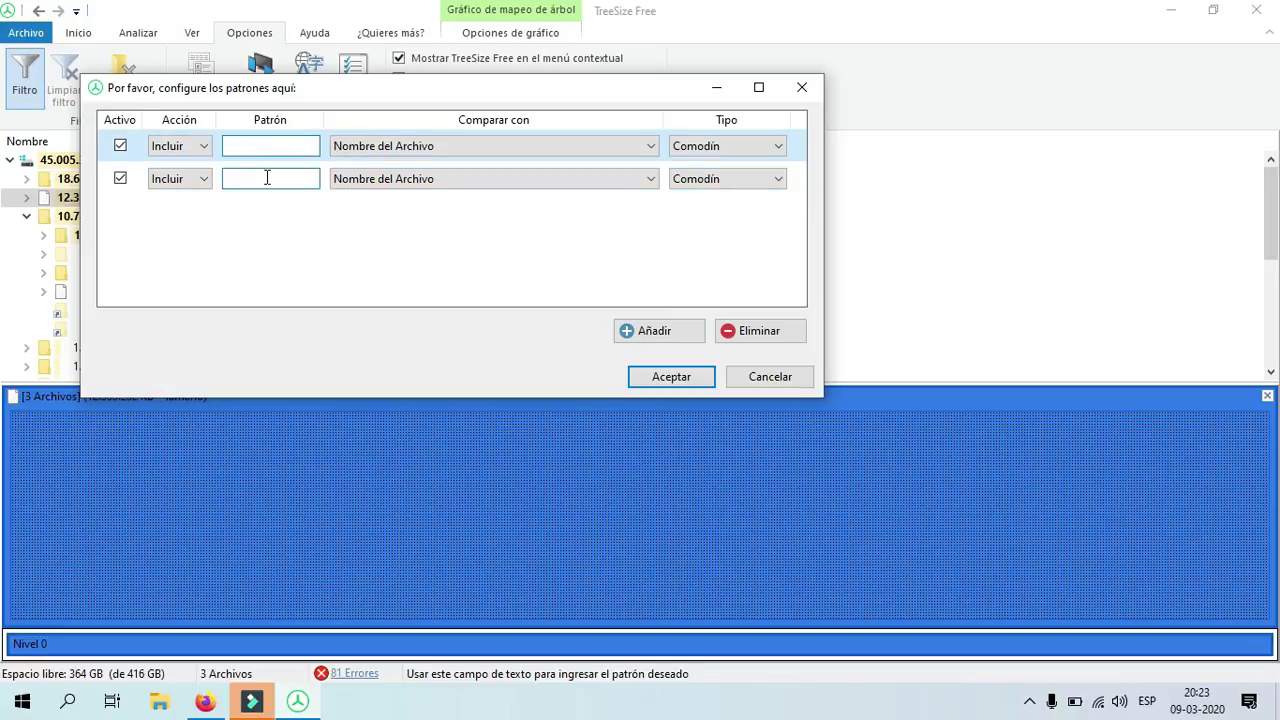
pyautogui.click(196, 153)
pyautogui.click(200, 241)
pyautogui.click(175, 178)
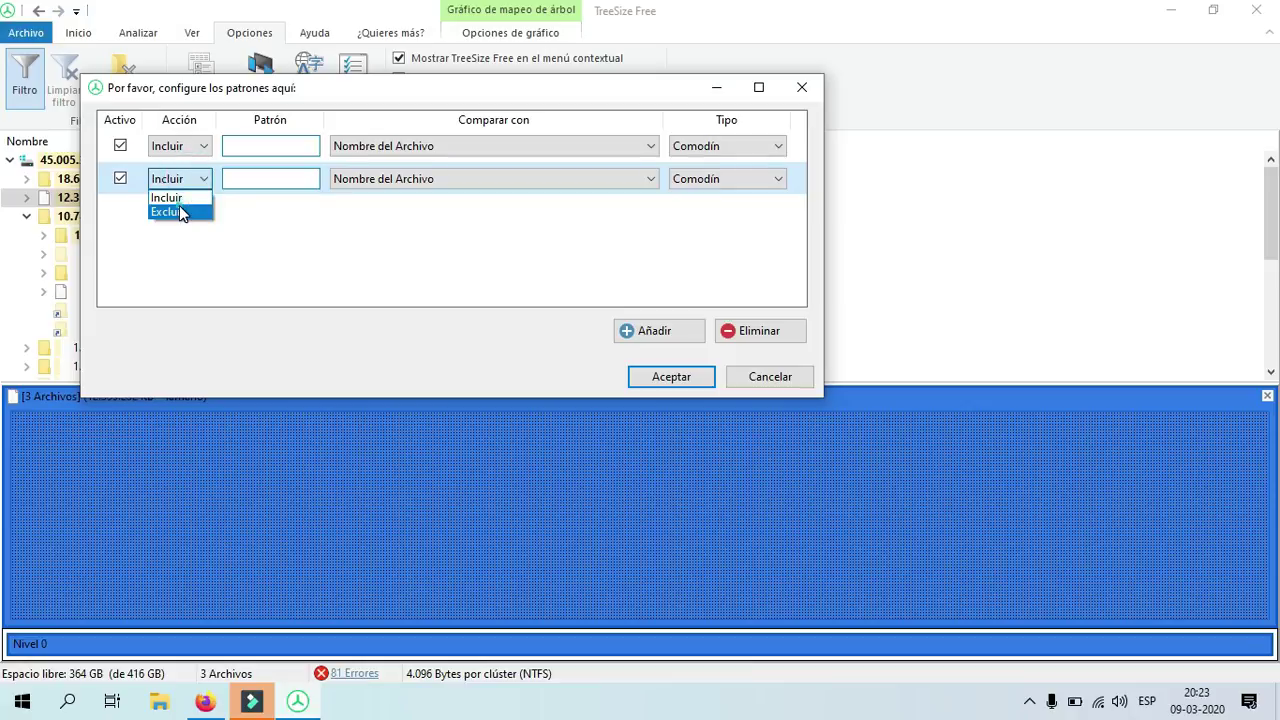
pyautogui.click(257, 180)
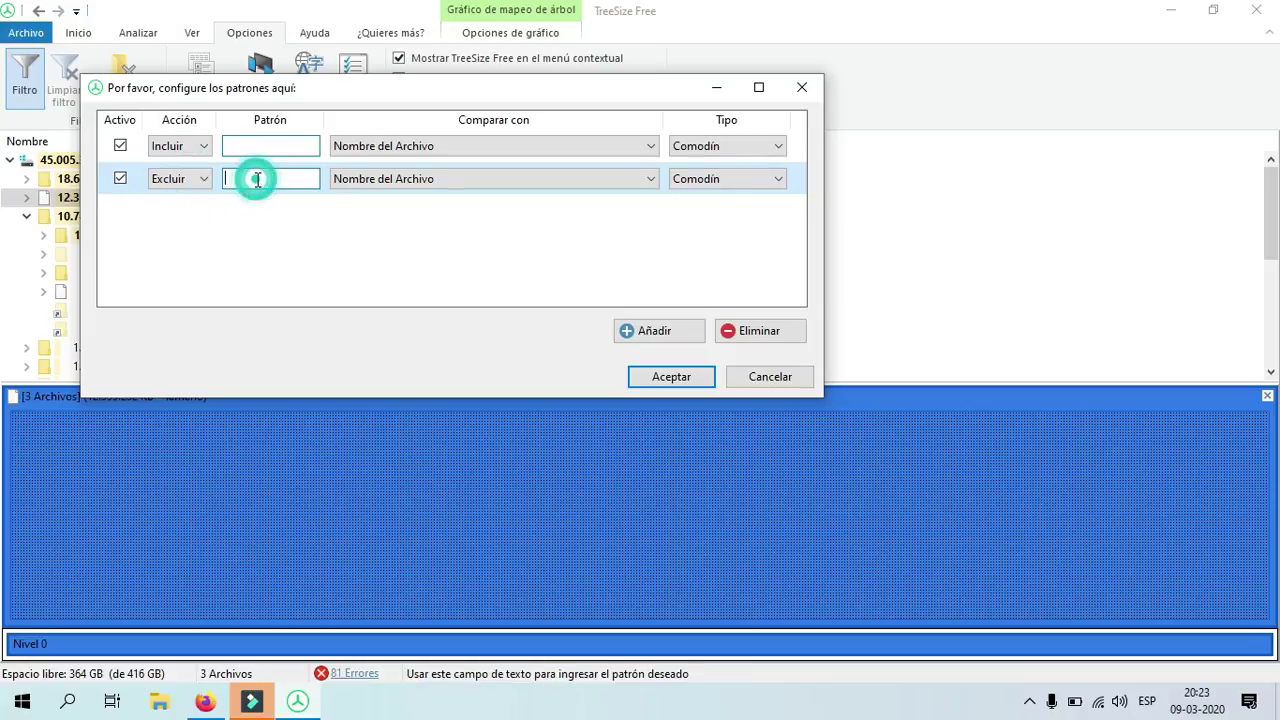
pyautogui.click(757, 331)
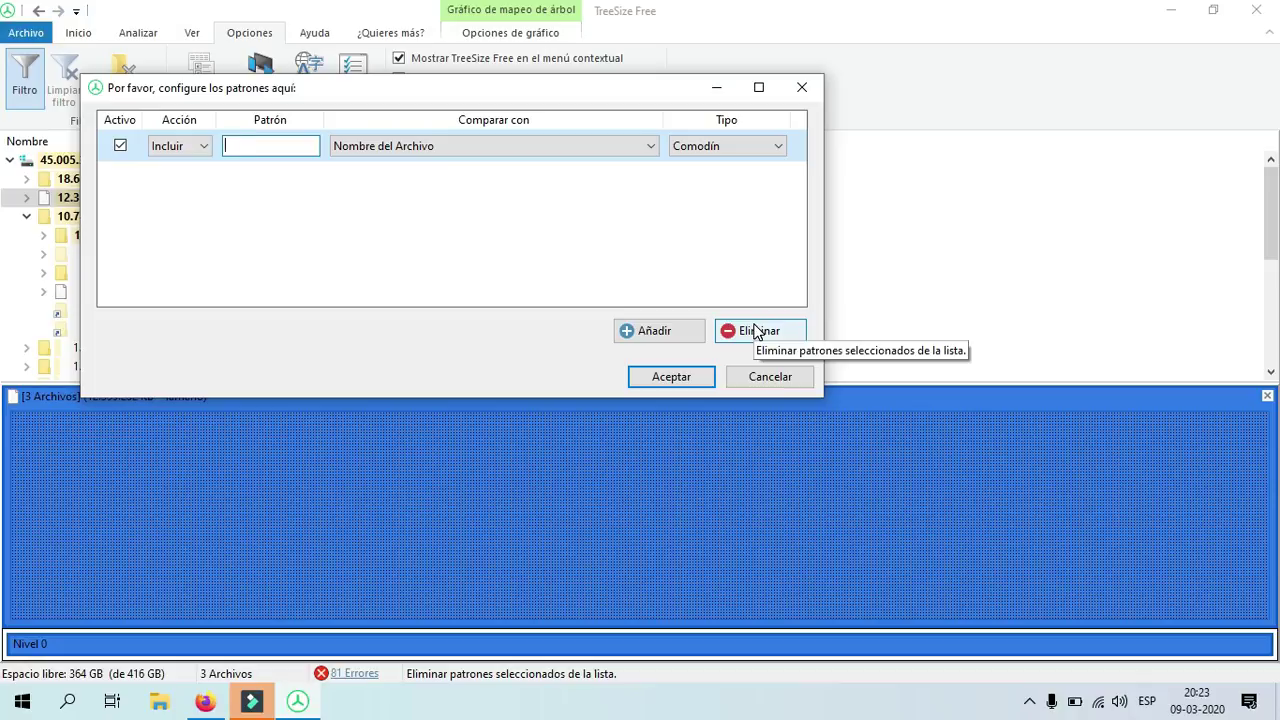
pyautogui.click(770, 377)
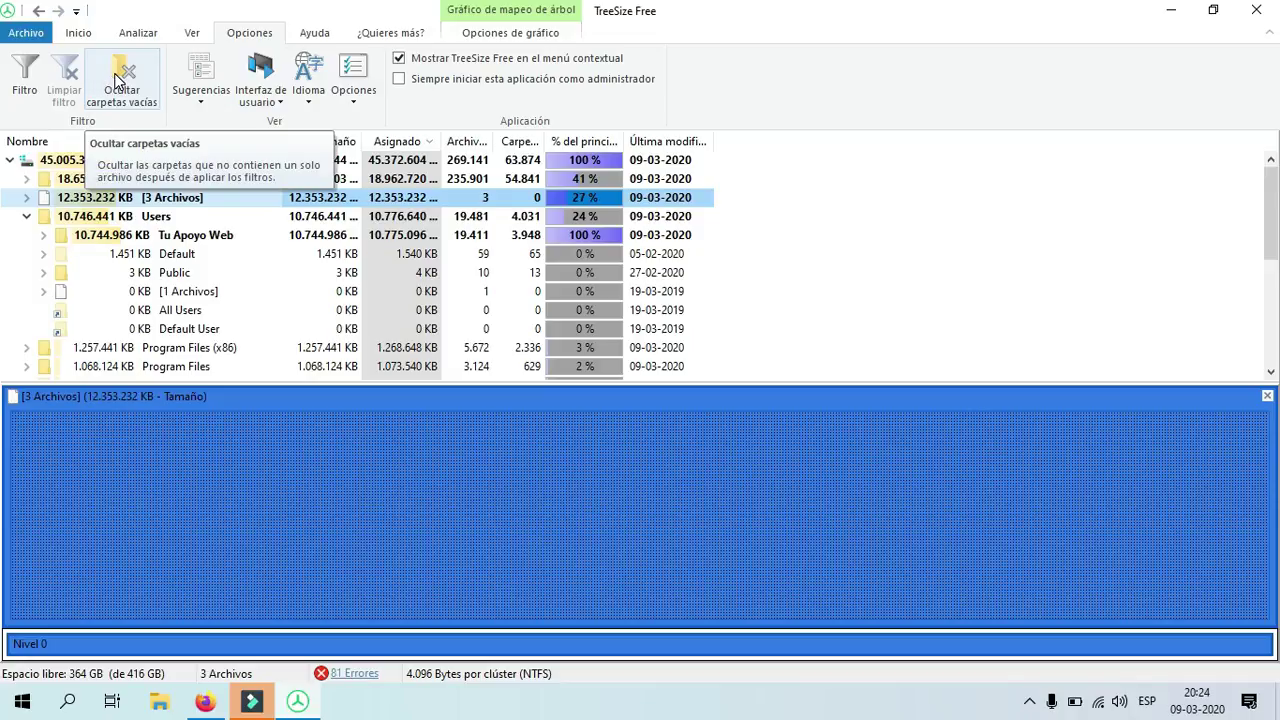
# Step: Look through the available settings for tooltips, user interface style, language and the directory tree options
pyautogui.click(209, 103)
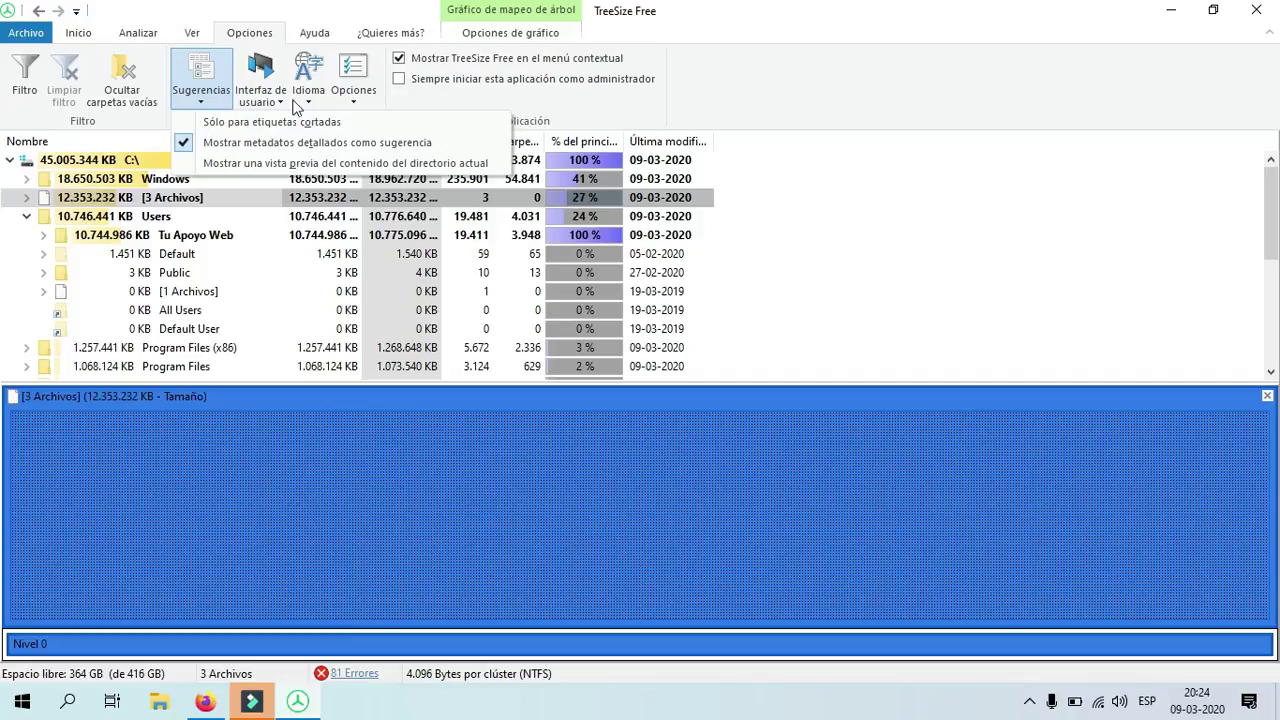
pyautogui.click(265, 88)
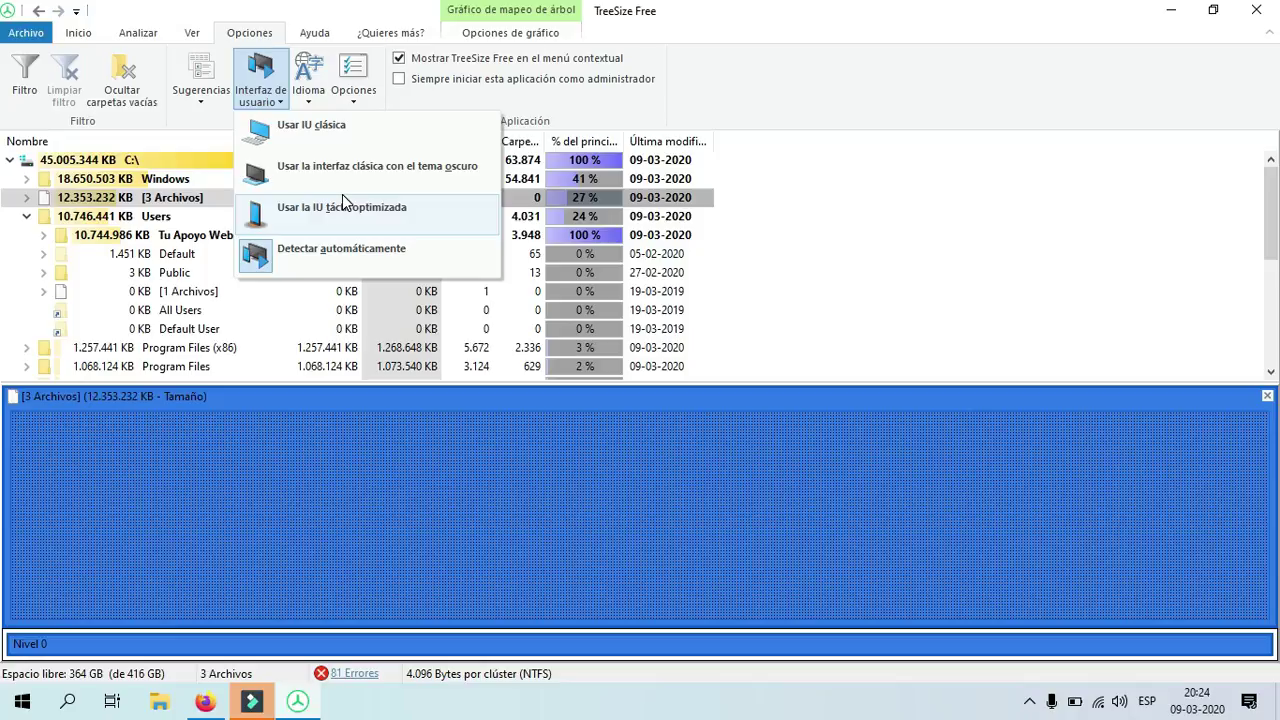
pyautogui.click(310, 92)
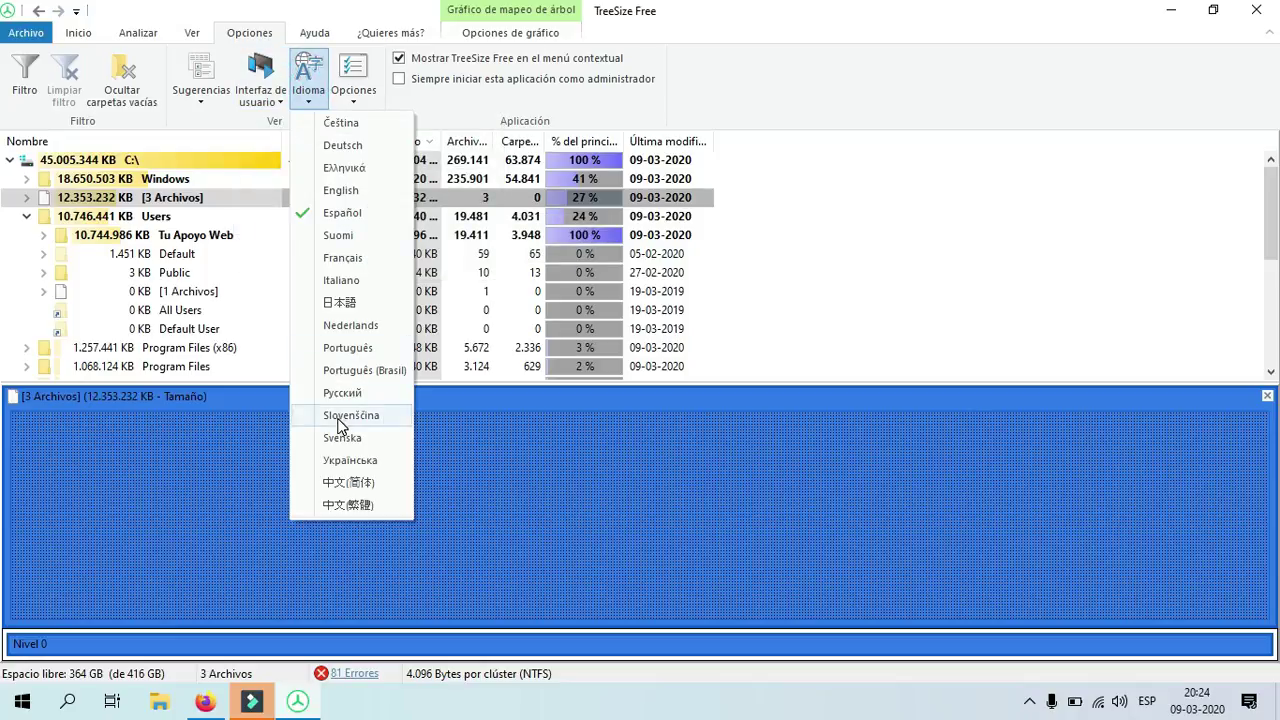
pyautogui.click(357, 78)
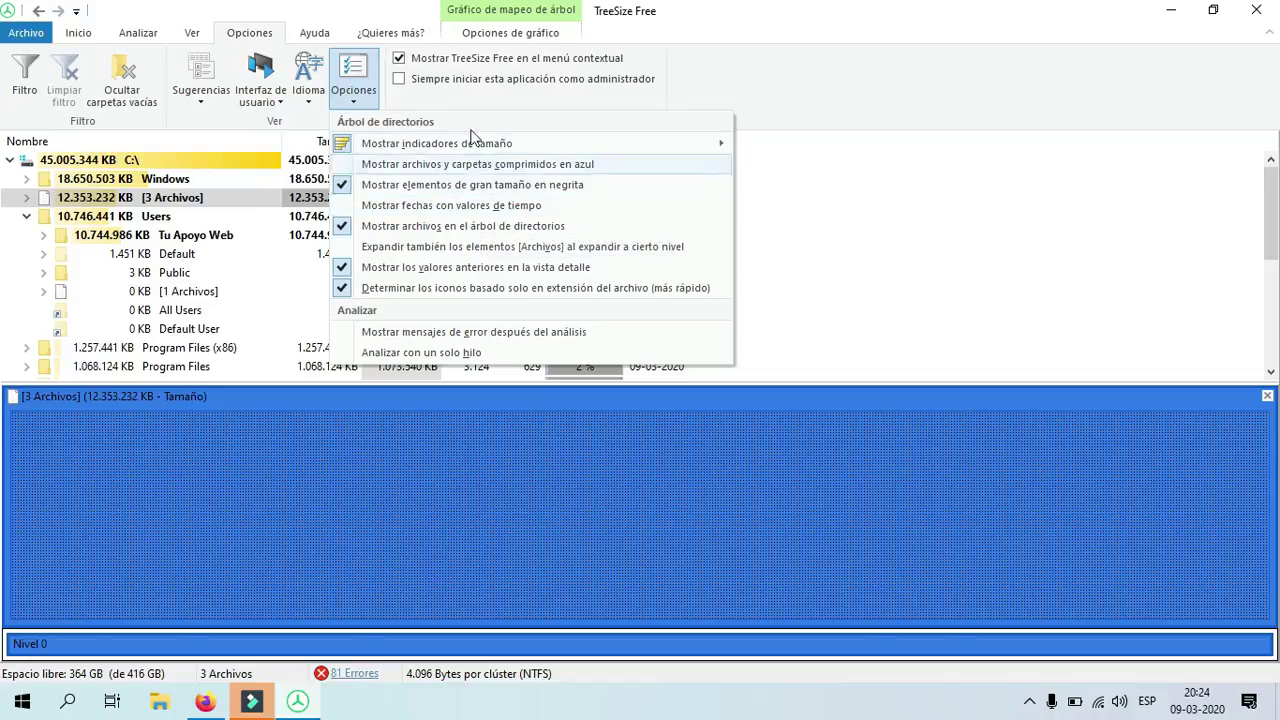
# Step: View the program's version information and its built-in help, closing each window again
pyautogui.click(314, 34)
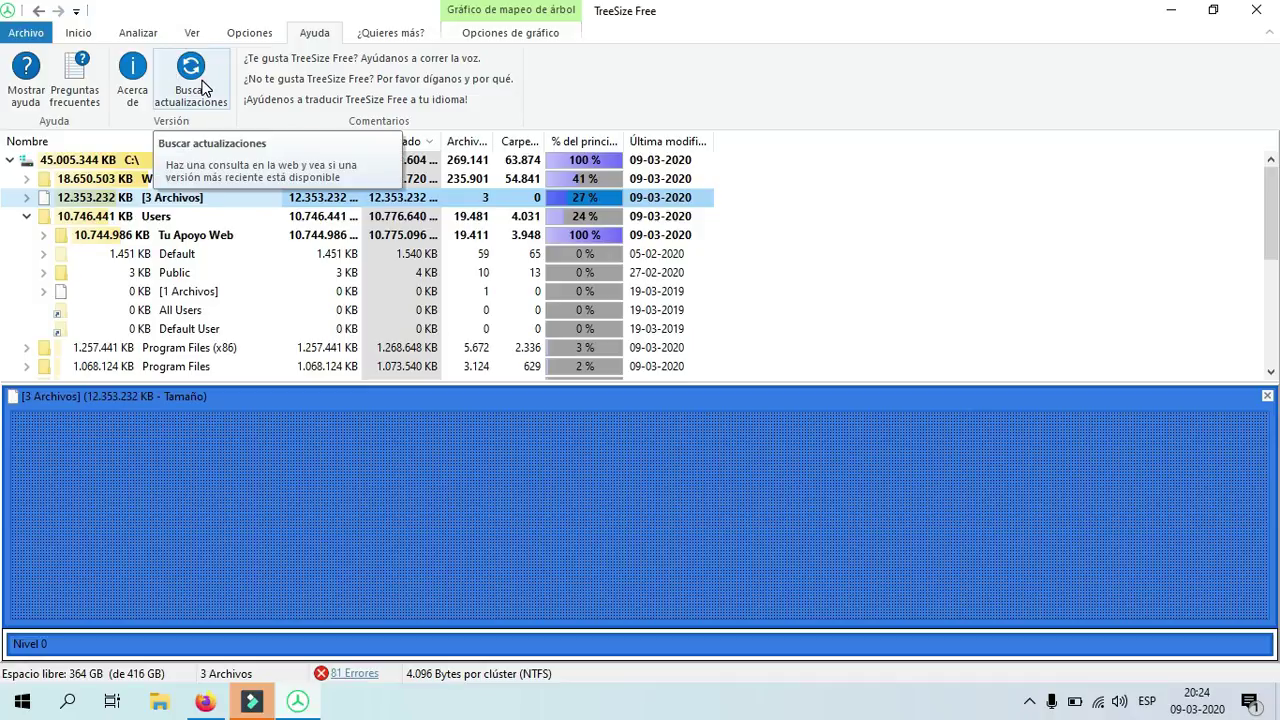
pyautogui.click(133, 88)
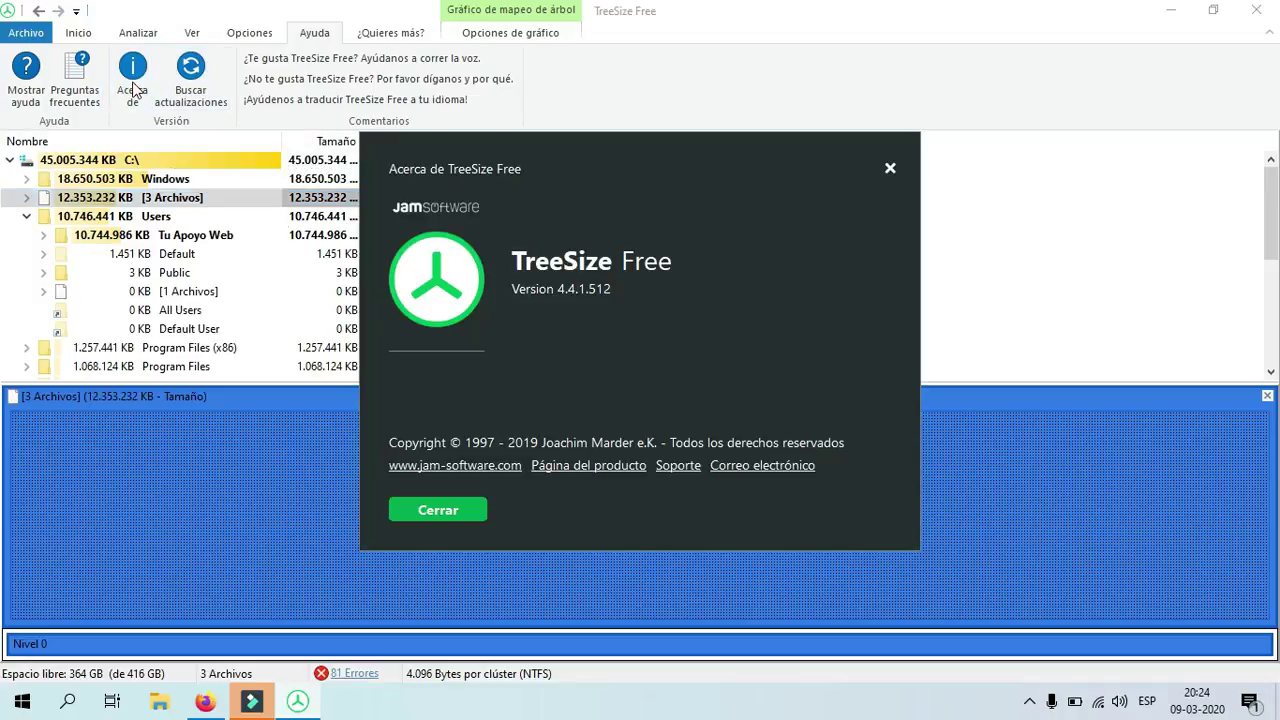
pyautogui.click(468, 509)
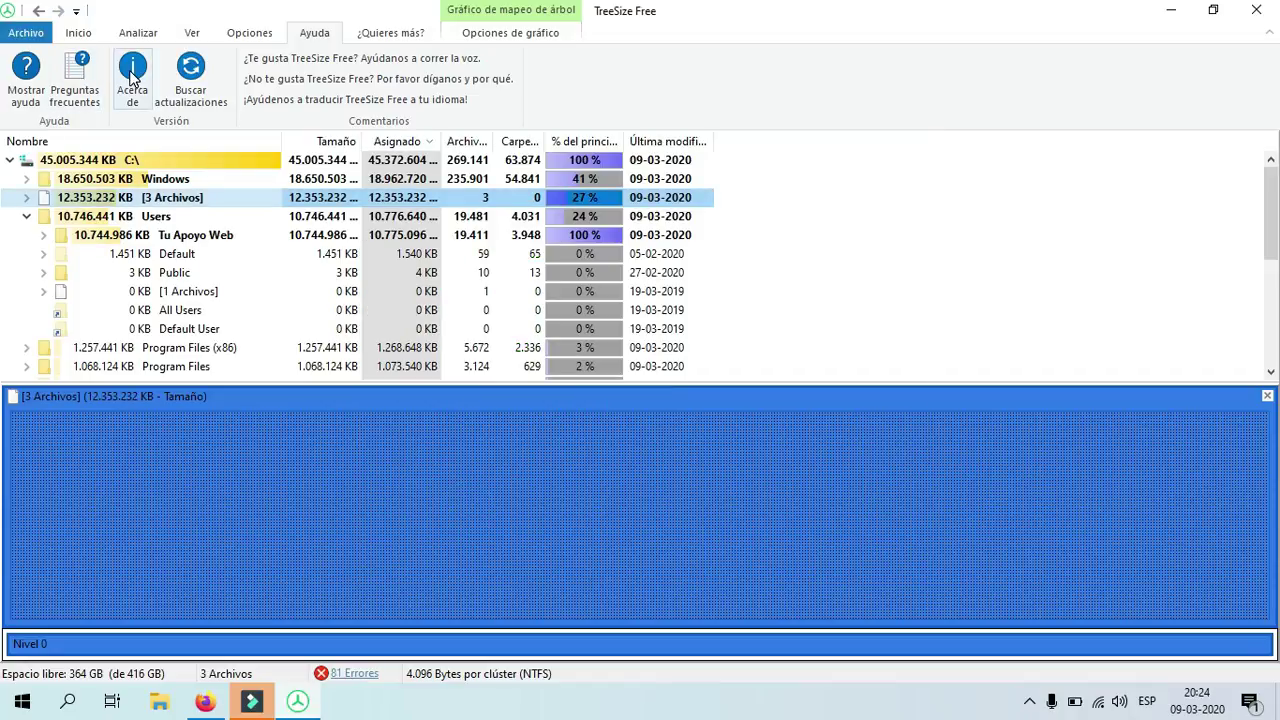
pyautogui.click(26, 68)
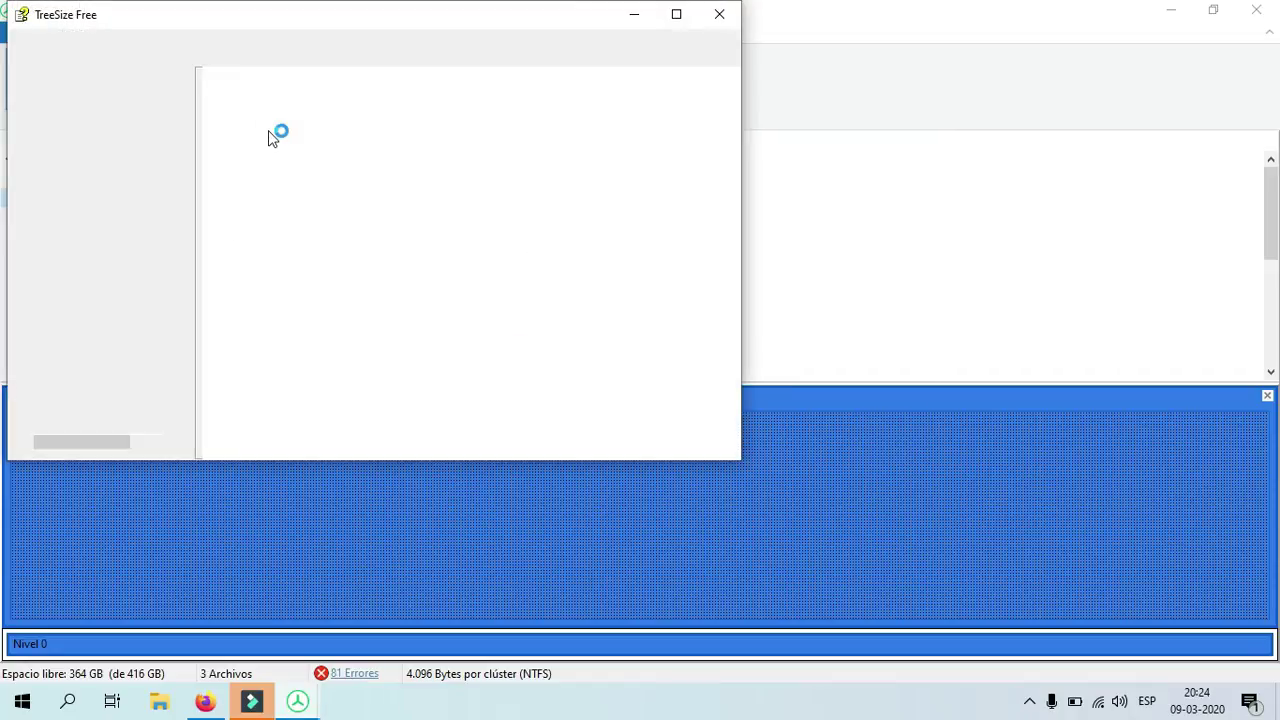
pyautogui.click(720, 17)
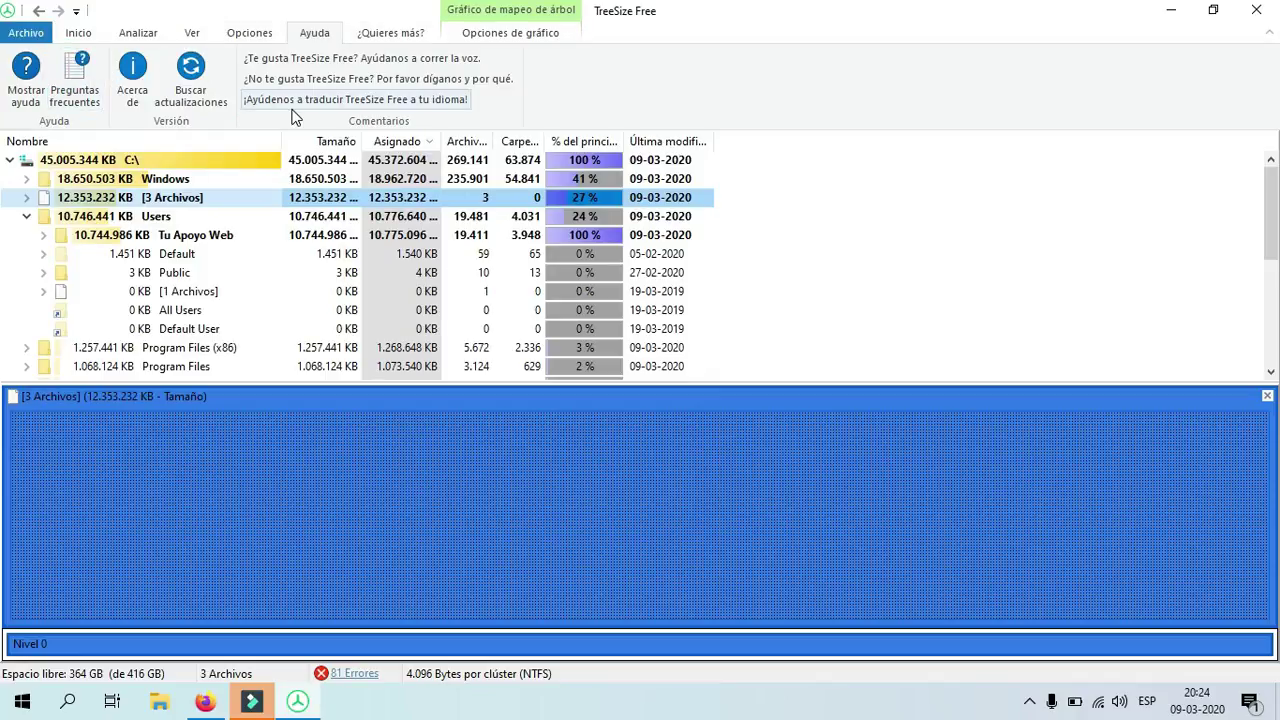
# Step: View the TreeSize Free knowledge base with frequently asked questions in the browser and close it
pyautogui.click(300, 99)
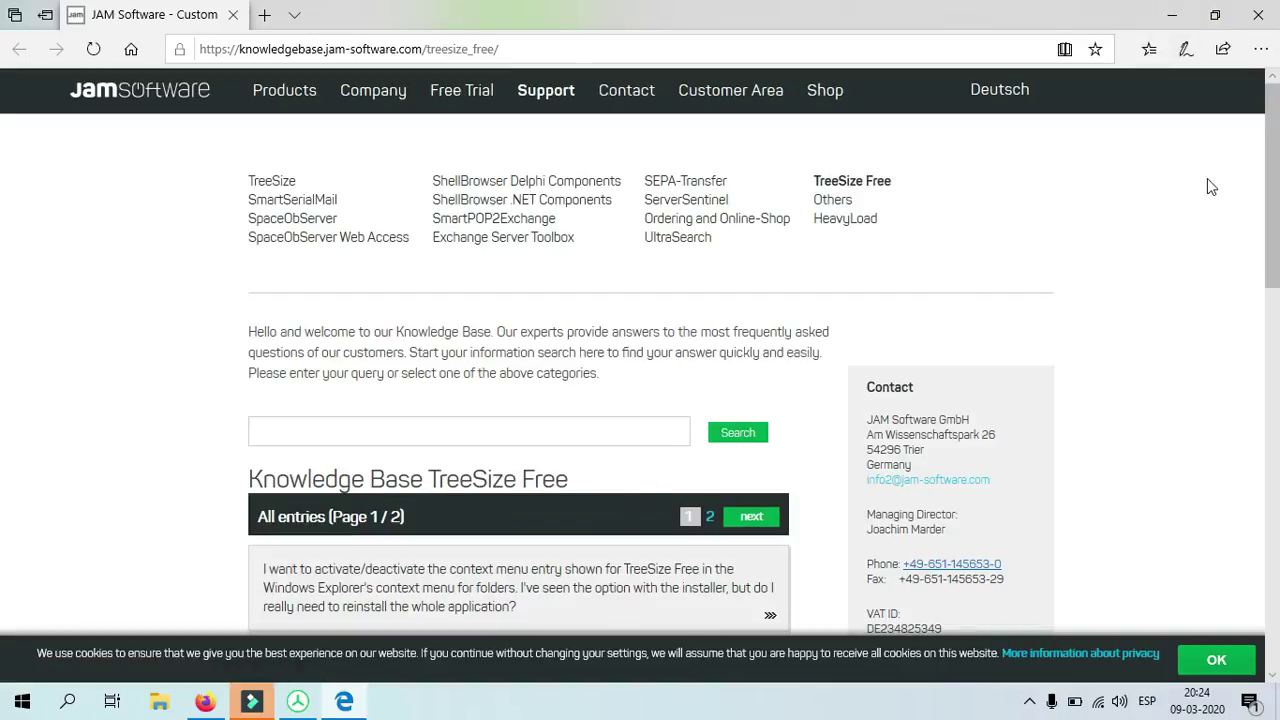
pyautogui.moveTo(1274, 143); pyautogui.dragTo(1268, 100)
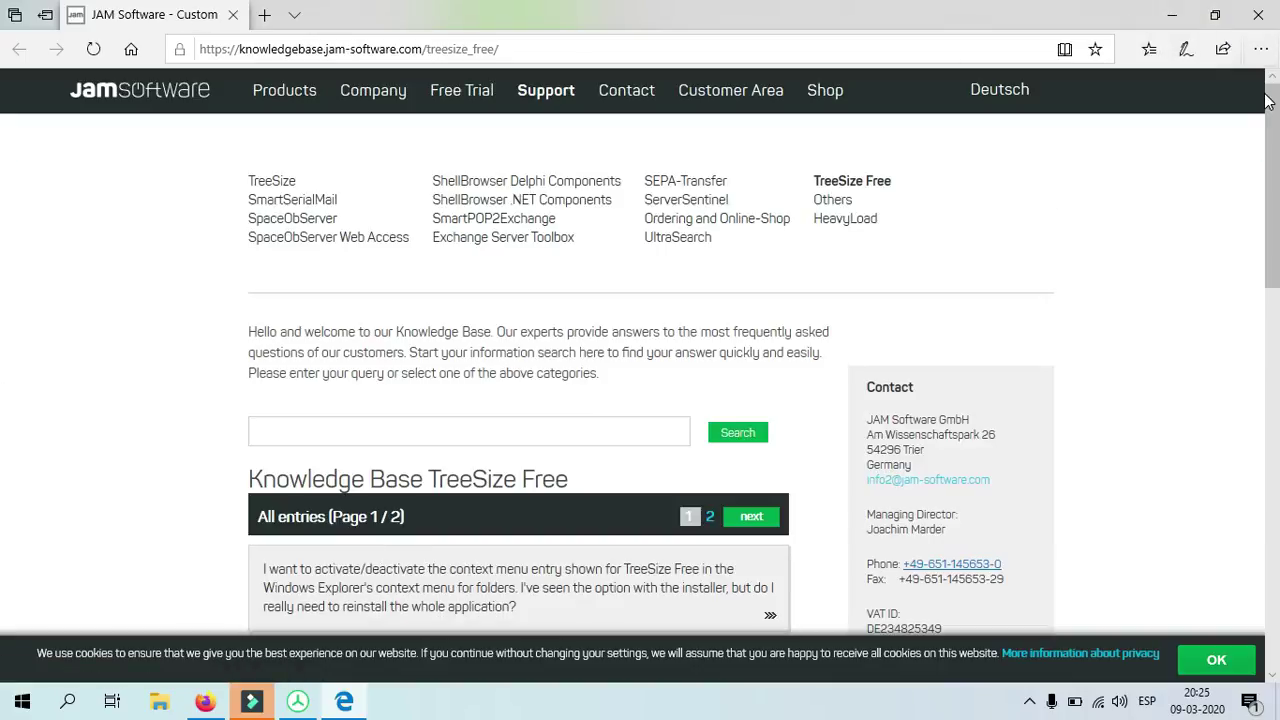
pyautogui.click(1258, 14)
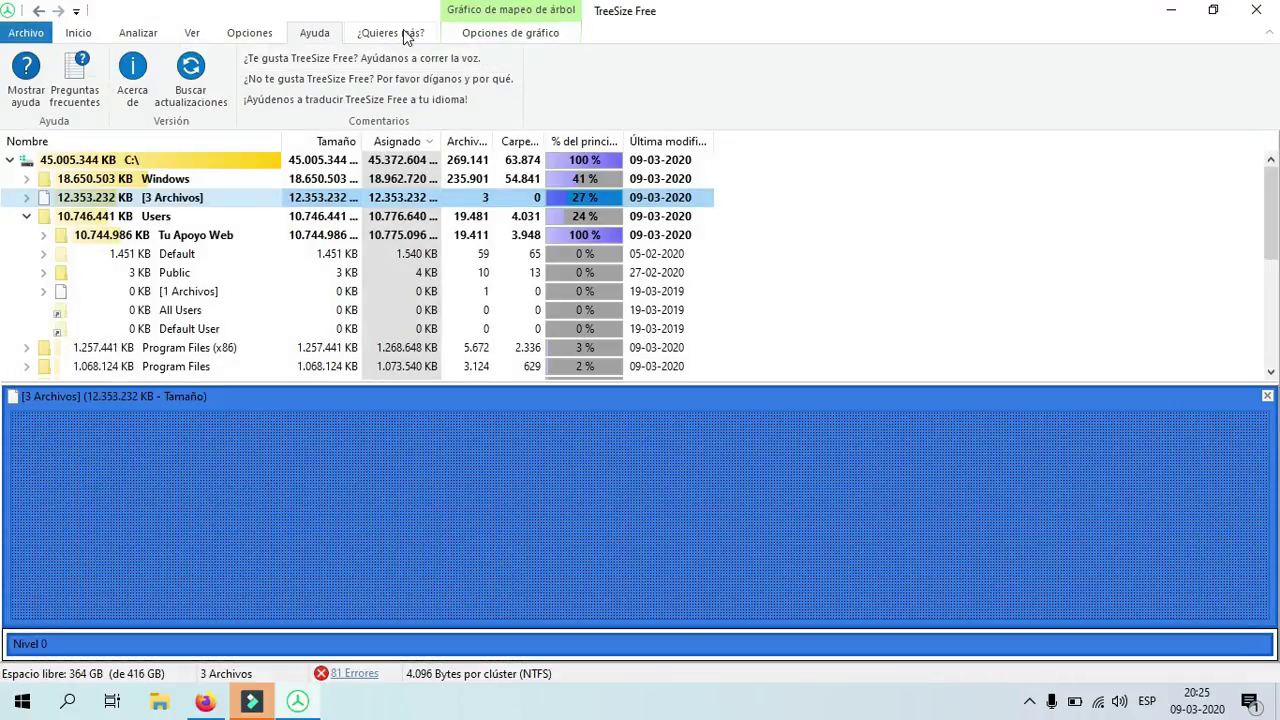
# Step: Open the online edition comparison, review the features and prices of TreeSize Free, Personal and Professional, and close the browser
pyautogui.click(406, 34)
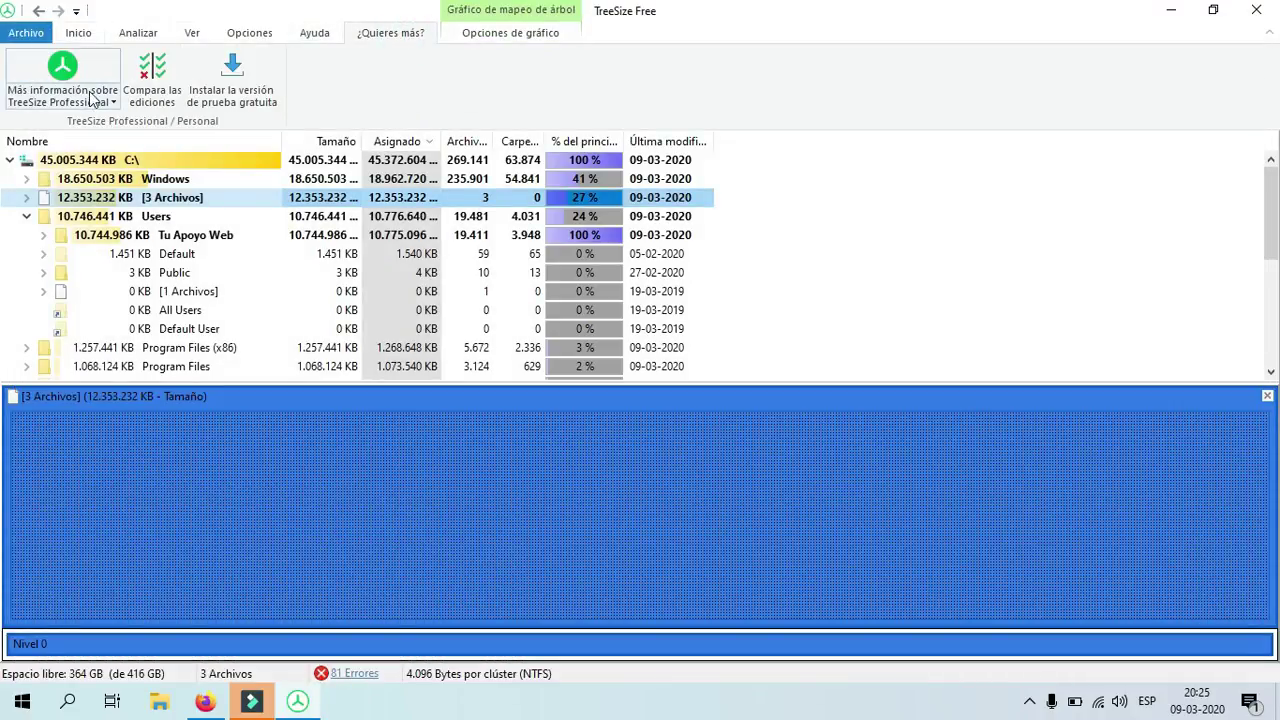
pyautogui.click(150, 90)
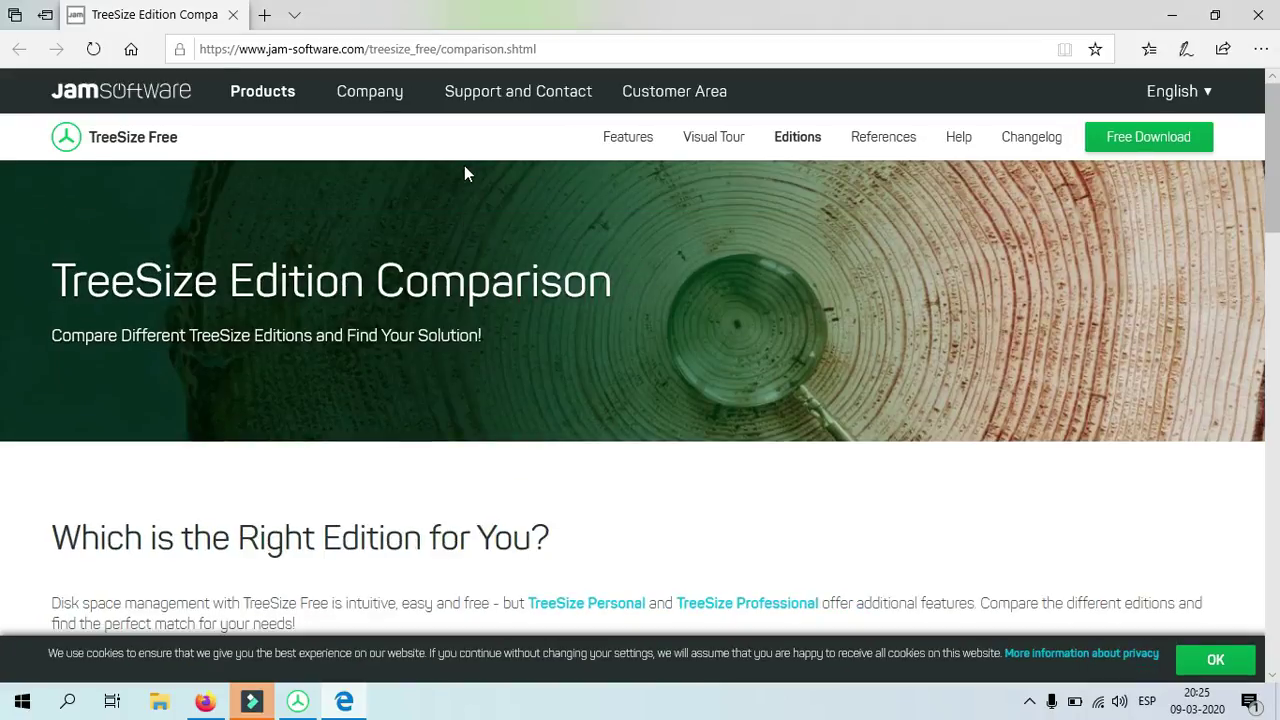
pyautogui.scroll(-10, 465, 172)
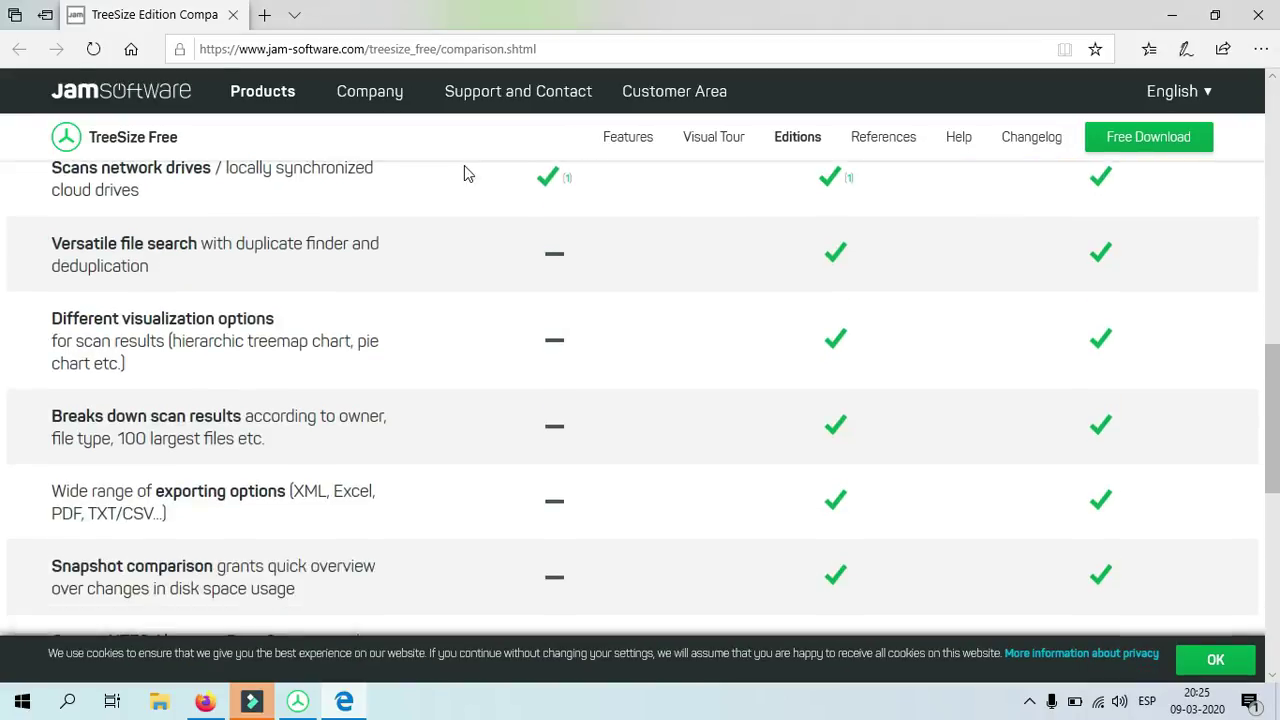
pyautogui.scroll(4, 464, 172)
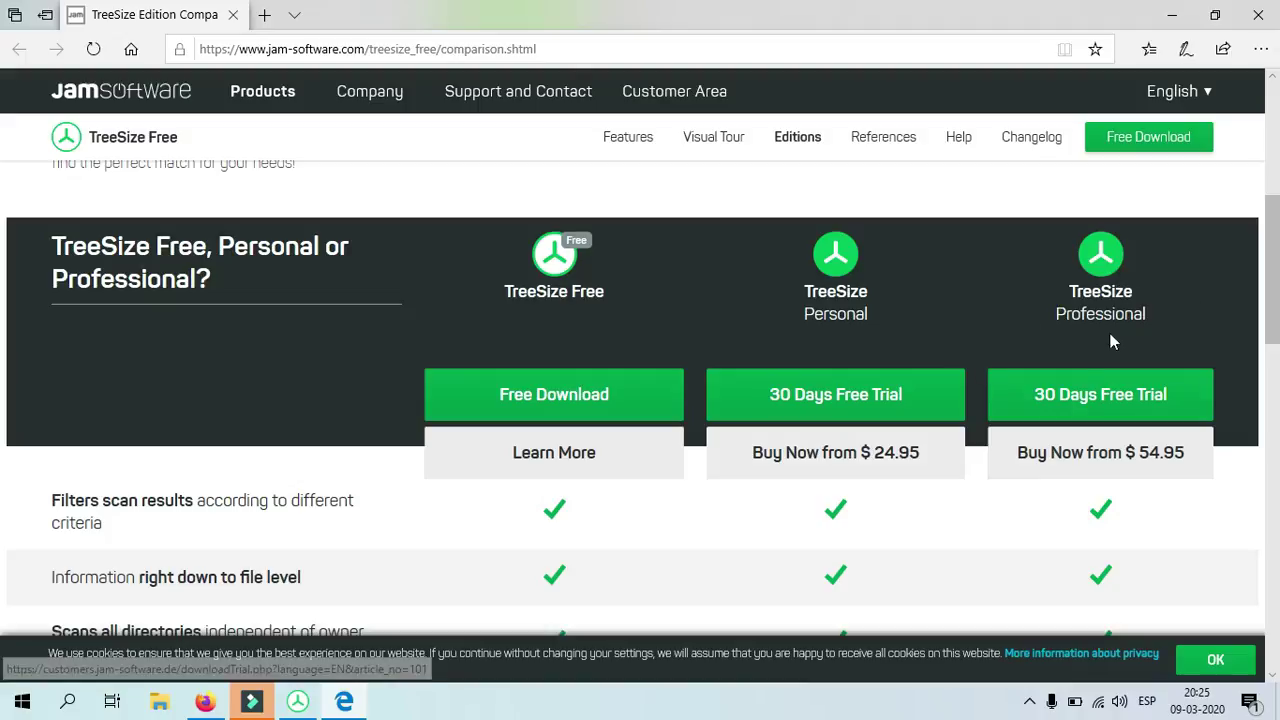
pyautogui.moveTo(1276, 312); pyautogui.dragTo(1276, 548)
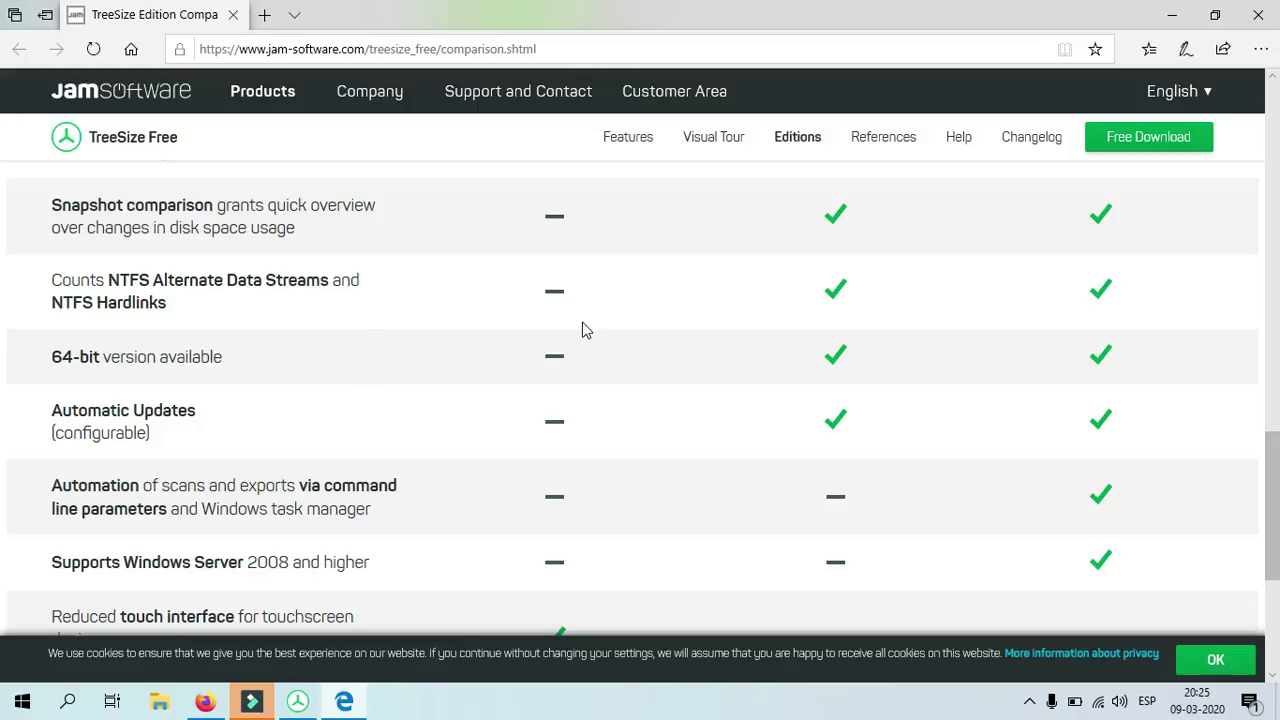
pyautogui.moveTo(1272, 512); pyautogui.dragTo(1218, 268)
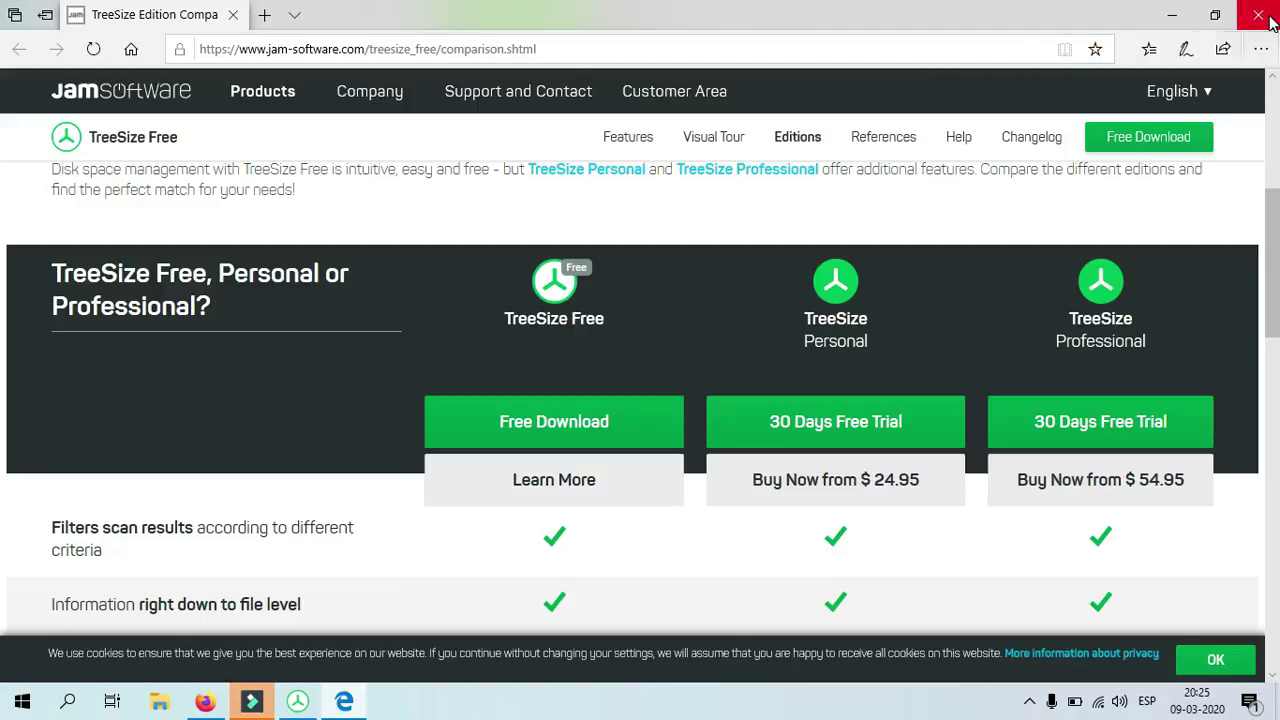
pyautogui.hotkey('alt', 'F4')
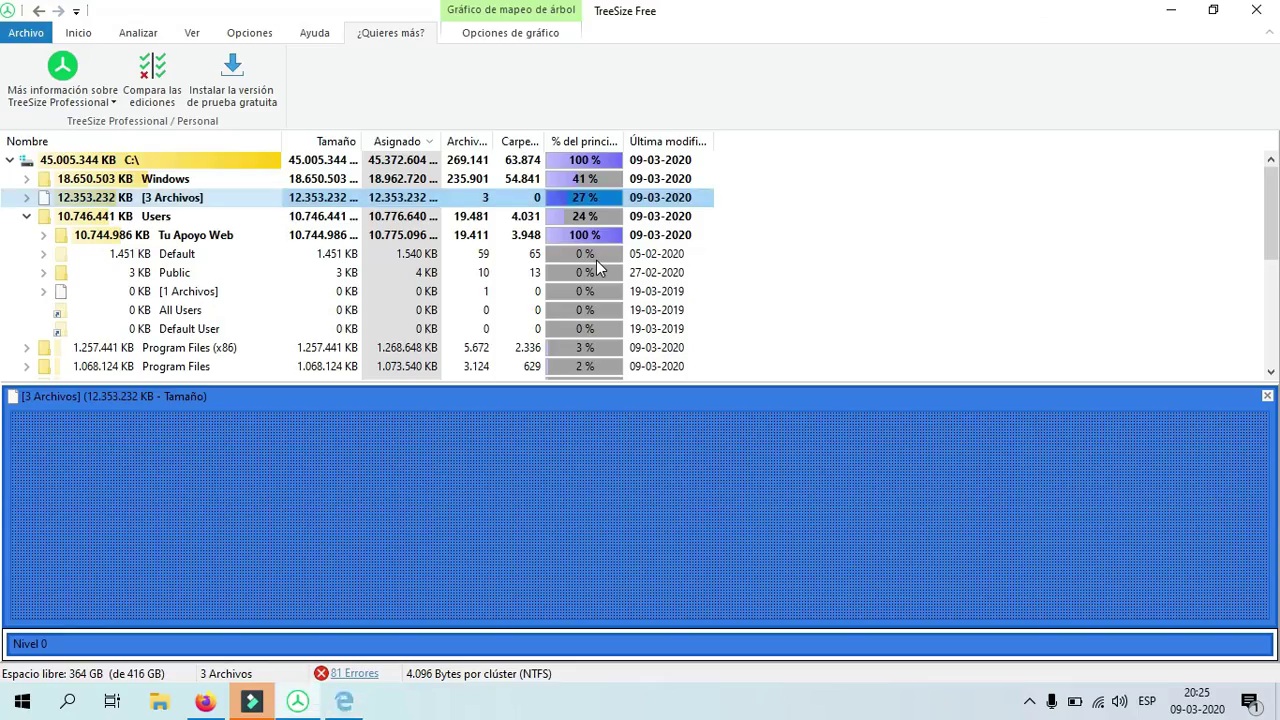
# Step: Switch the folder tree to used space and then to file count, and close TreeSize Free
pyautogui.click(78, 33)
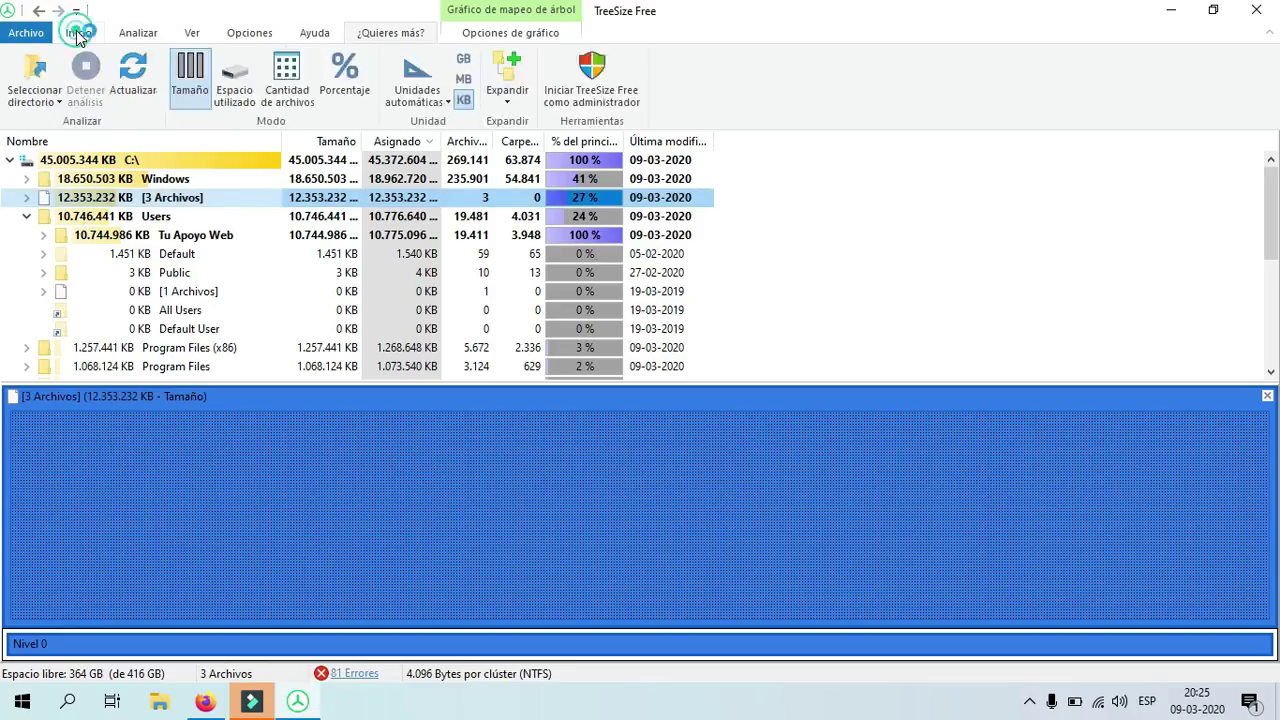
pyautogui.click(234, 95)
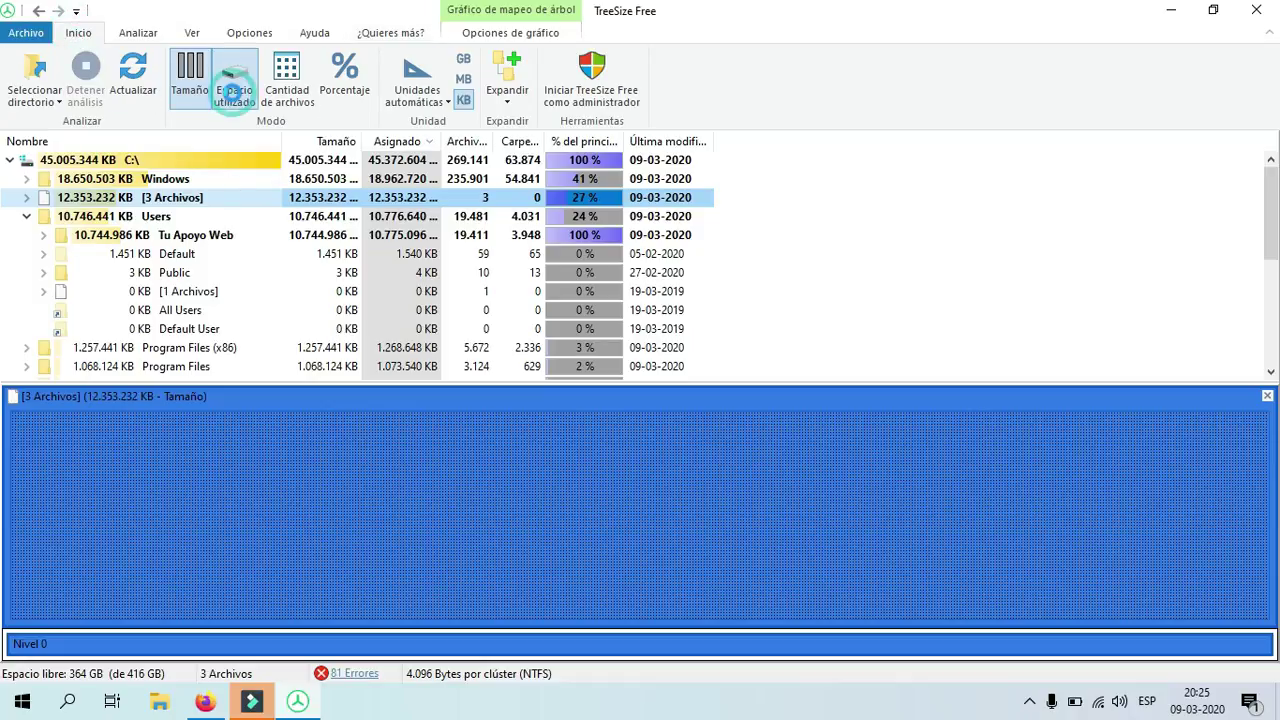
pyautogui.click(312, 75)
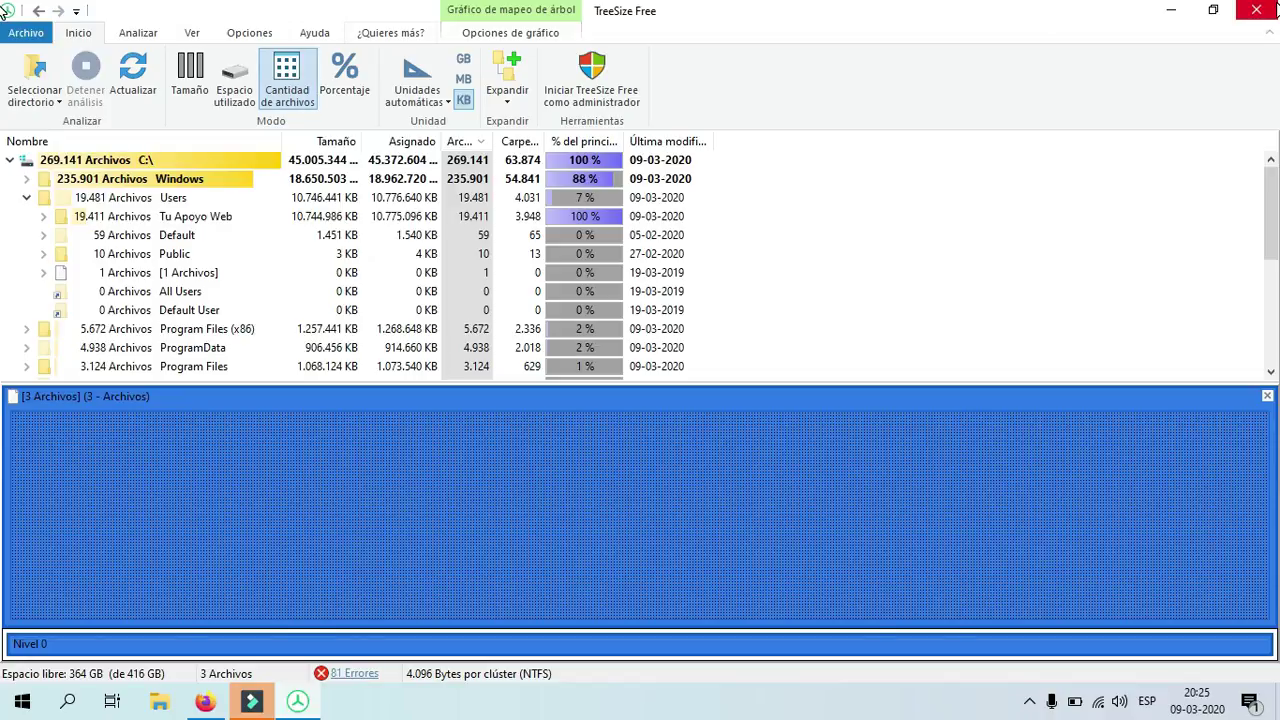
pyautogui.click(1257, 12)
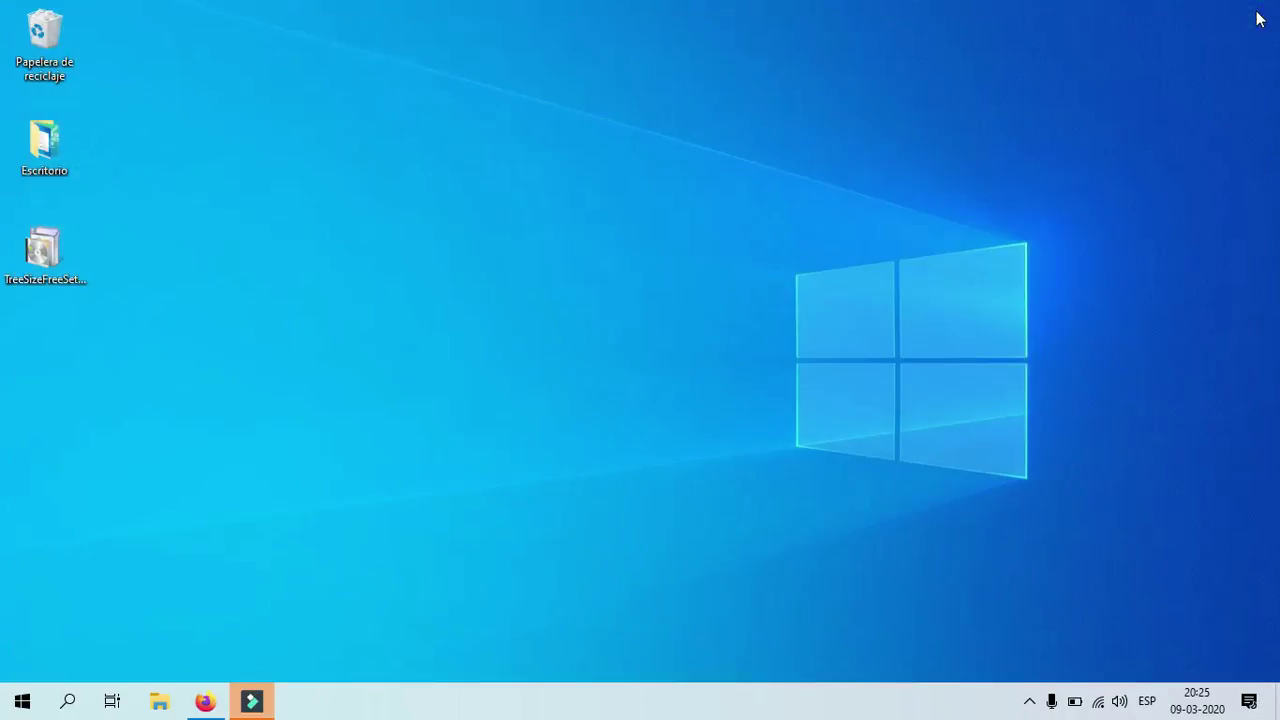